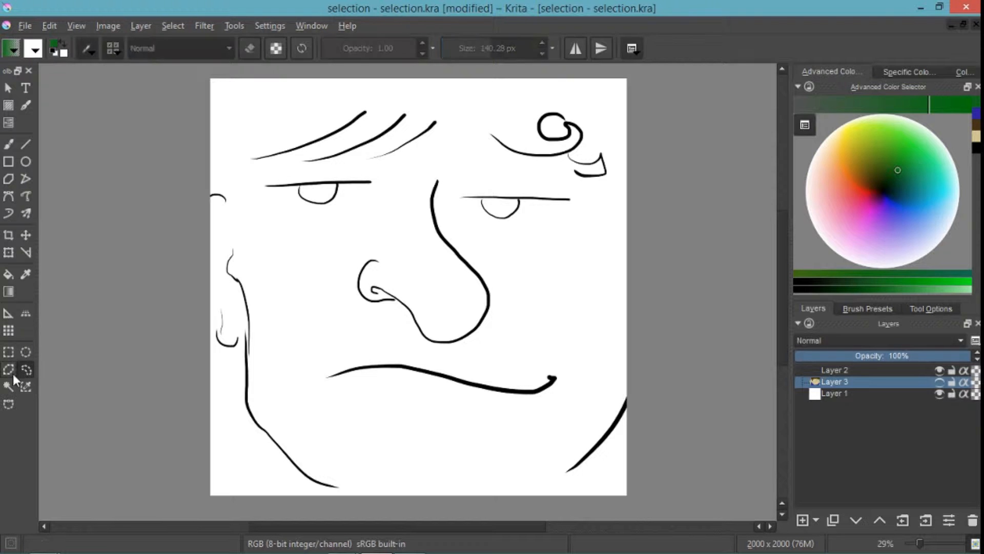
# - Draw a rectangular selection about 1264 × 1210 px around the nose and mouth with the tool's options shown
pyautogui.click(25, 370)
pyautogui.click(8, 371)
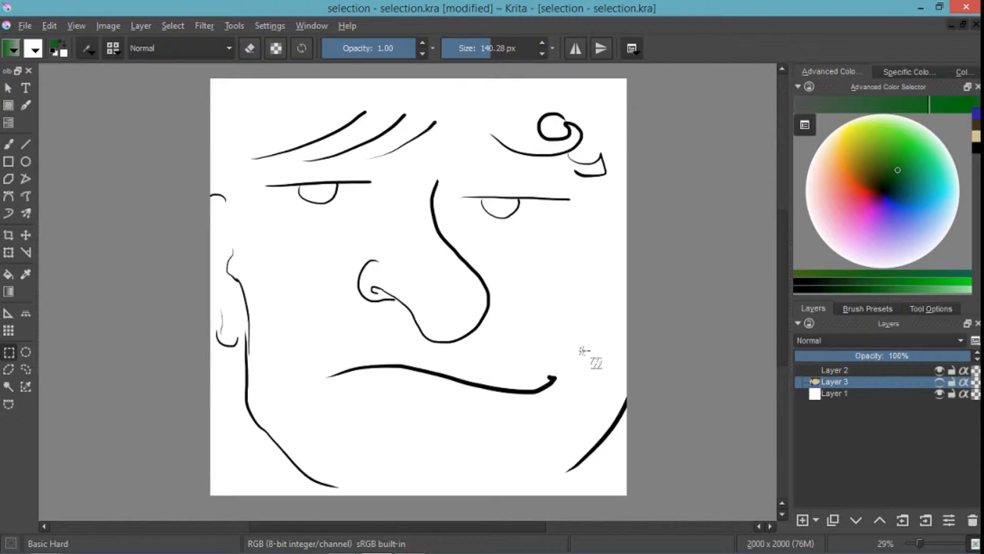
pyautogui.click(925, 310)
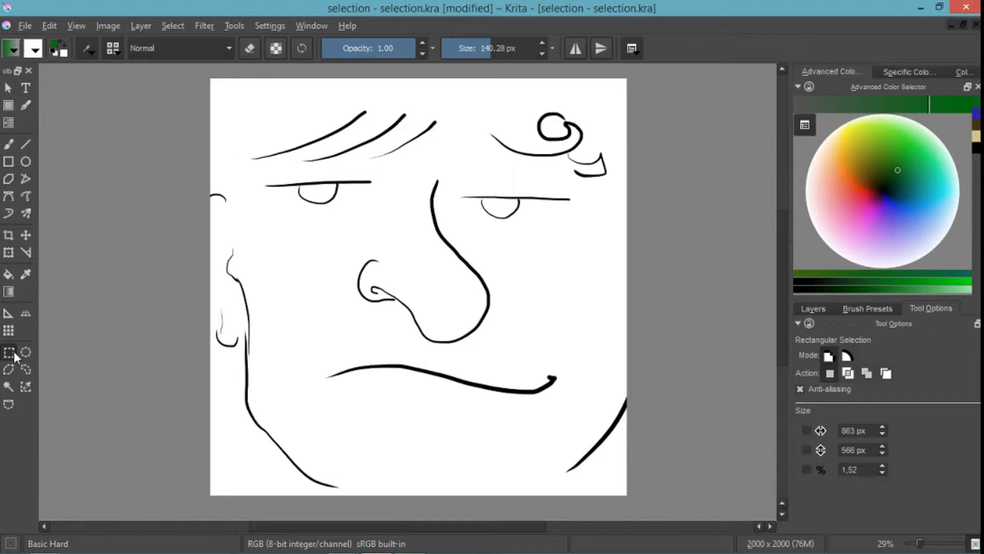
pyautogui.moveTo(297, 181); pyautogui.dragTo(560, 434)
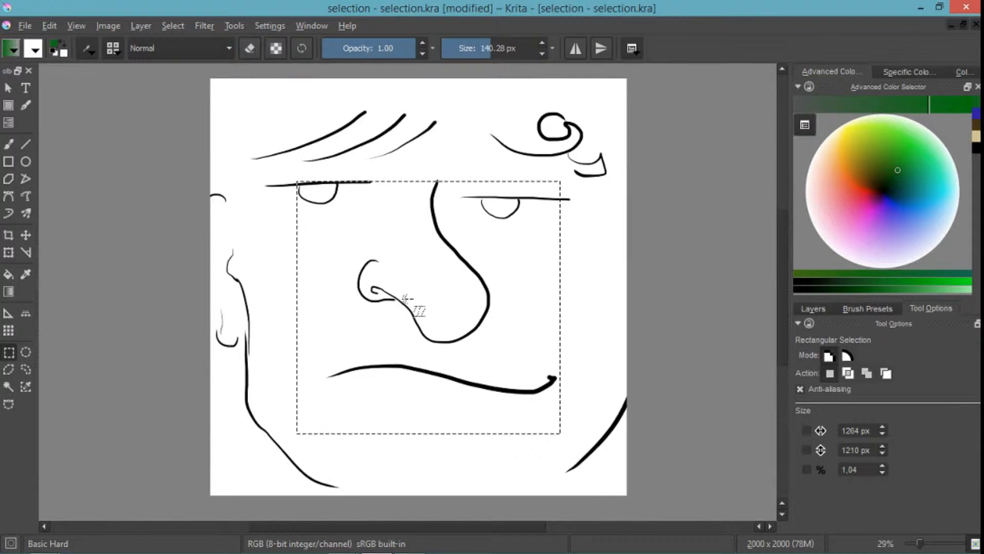
# - Try to move the selected area on Layer 3 with the Move tool, and undo the selection
pyautogui.click(26, 235)
pyautogui.moveTo(457, 288); pyautogui.dragTo(484, 266)
pyautogui.hotkey('ctrl', 'z')
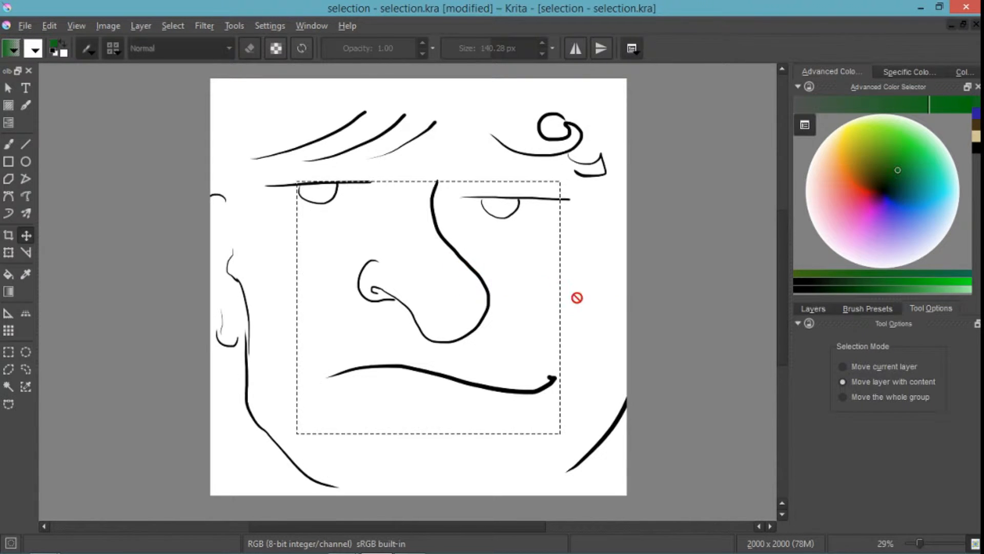
pyautogui.hotkey('ctrl', 'z')
# - Make Layer 2 active and draw a rectangular selection about 802 × 388 px around the eye nearest the ear
pyautogui.click(825, 308)
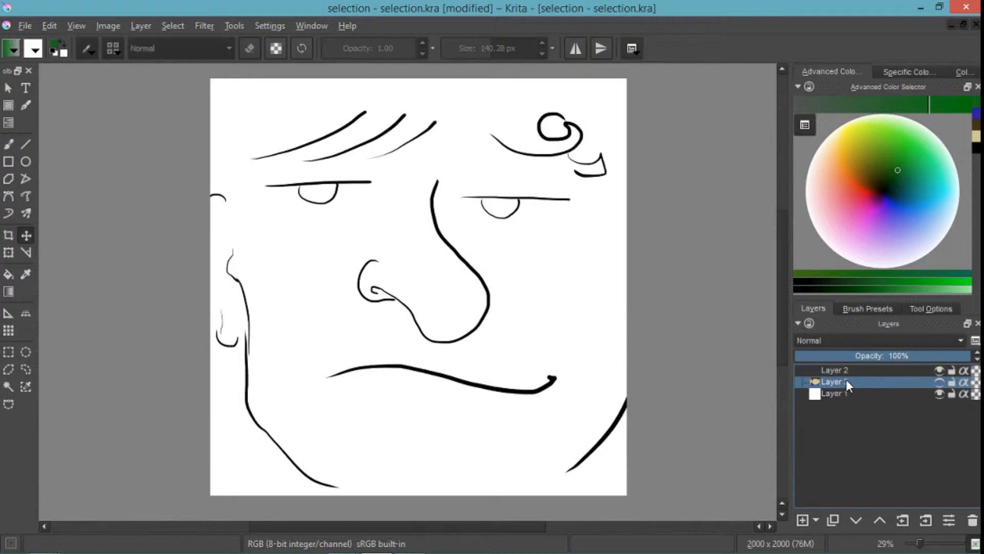
pyautogui.click(849, 370)
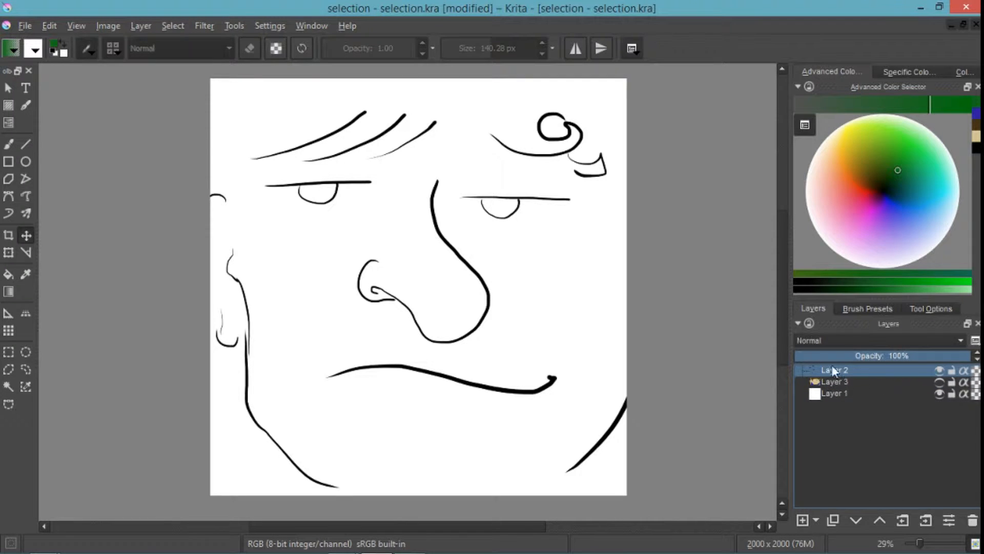
pyautogui.click(918, 307)
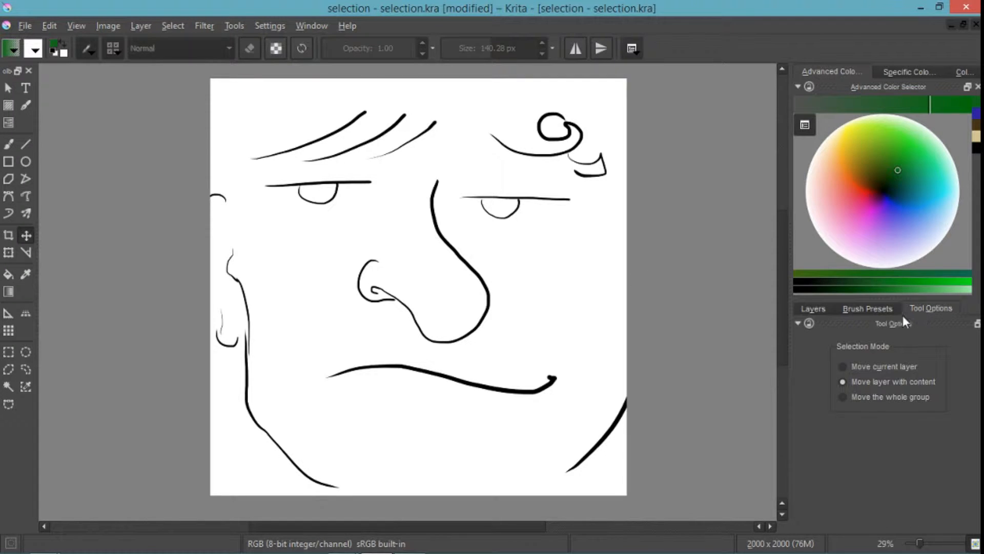
pyautogui.click(9, 353)
pyautogui.moveTo(249, 151); pyautogui.dragTo(416, 231)
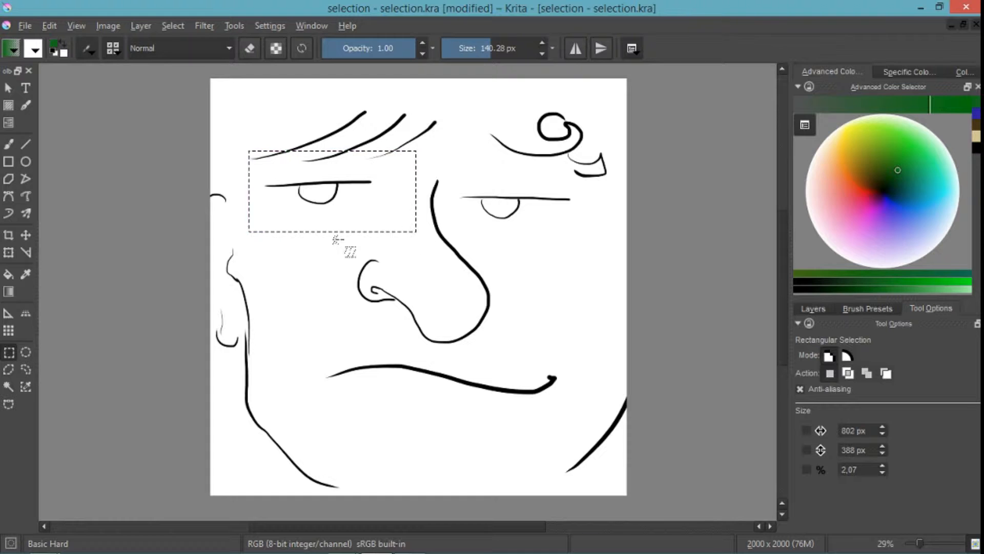
# - Try to move the selected eye area with the Move tool, and undo the move
pyautogui.click(25, 235)
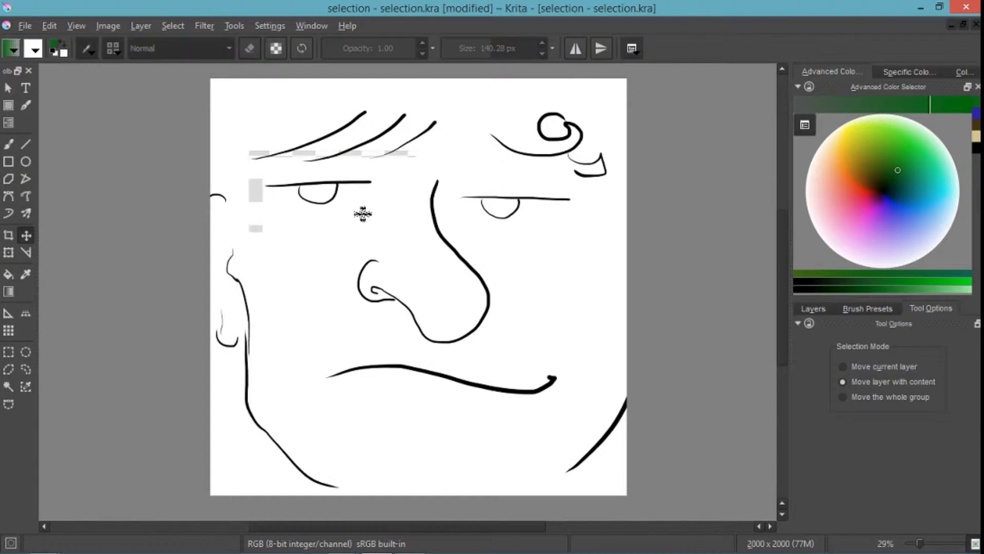
pyautogui.moveTo(363, 214); pyautogui.dragTo(311, 229)
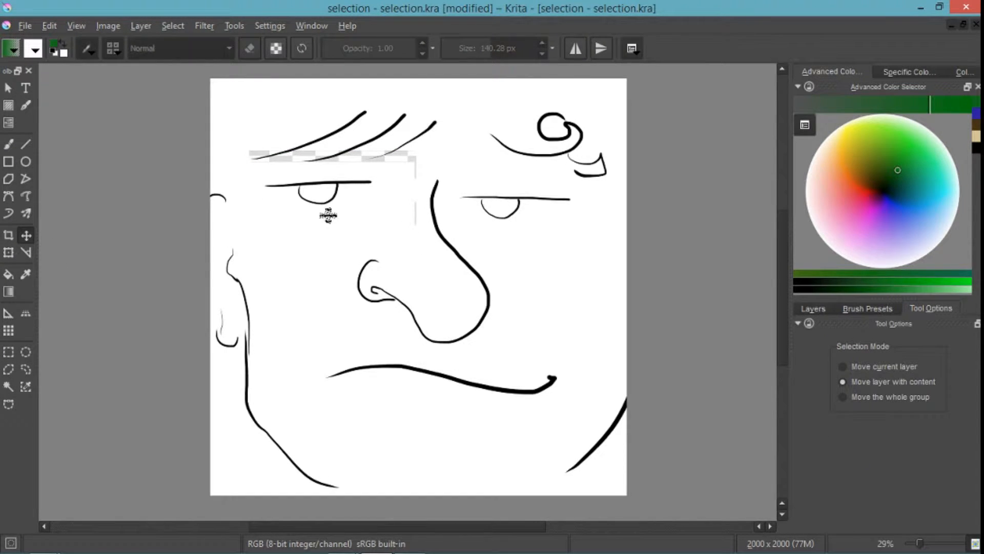
pyautogui.hotkey('ctrl', 'z')
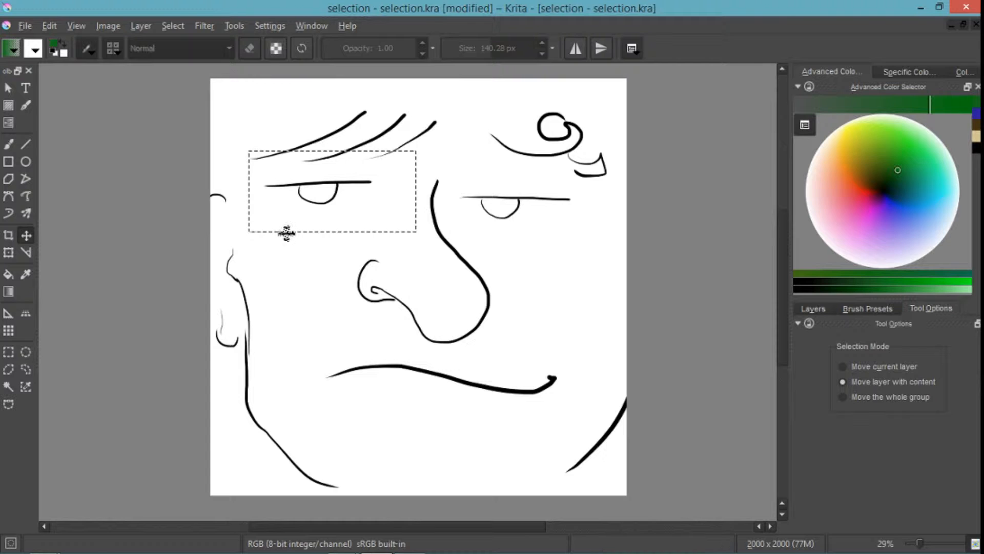
# - Set the Move tool's selection mode to Move current layer and bring up the layer list
pyautogui.click(843, 367)
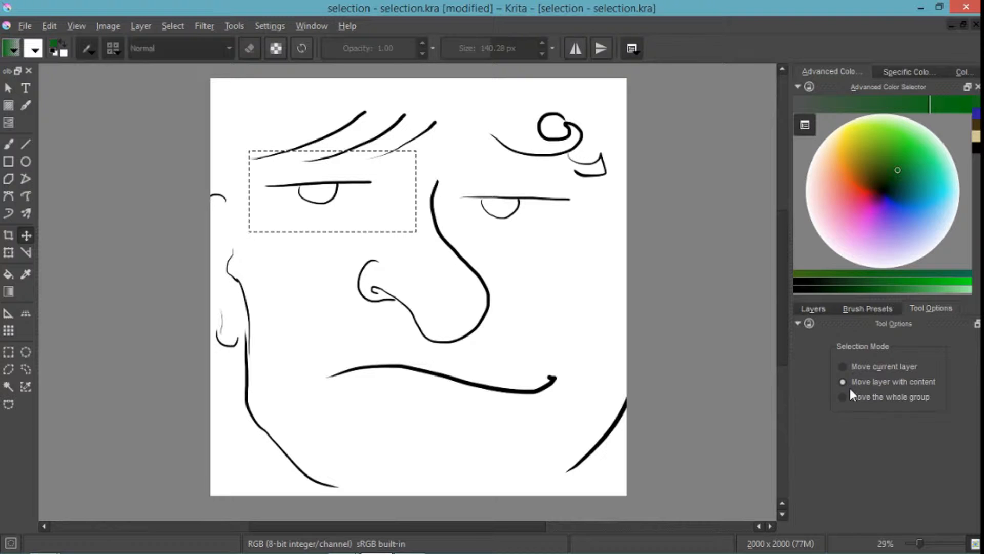
pyautogui.click(849, 367)
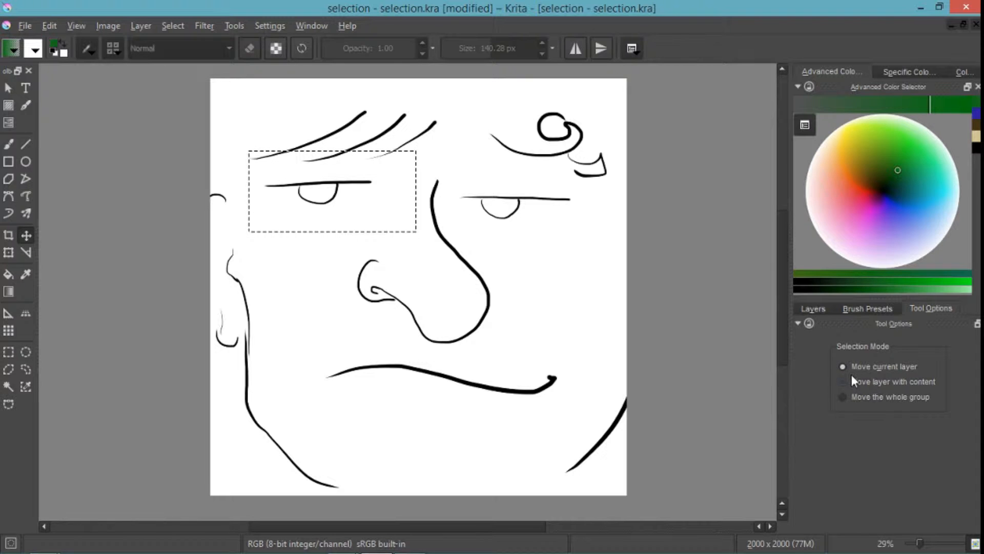
pyautogui.click(821, 310)
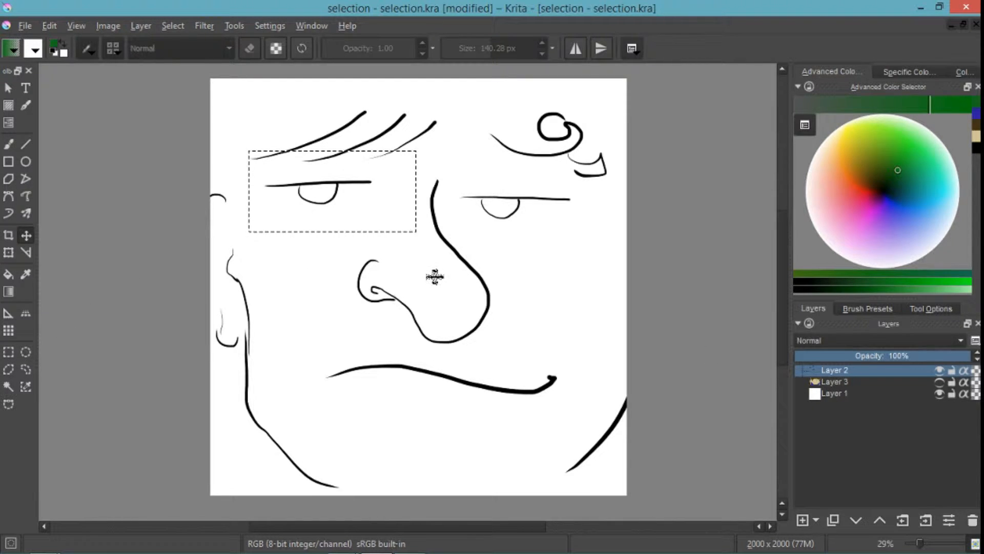
# - Draw an elliptical selection about 1295 × 1256 px centred on the nose
pyautogui.click(25, 353)
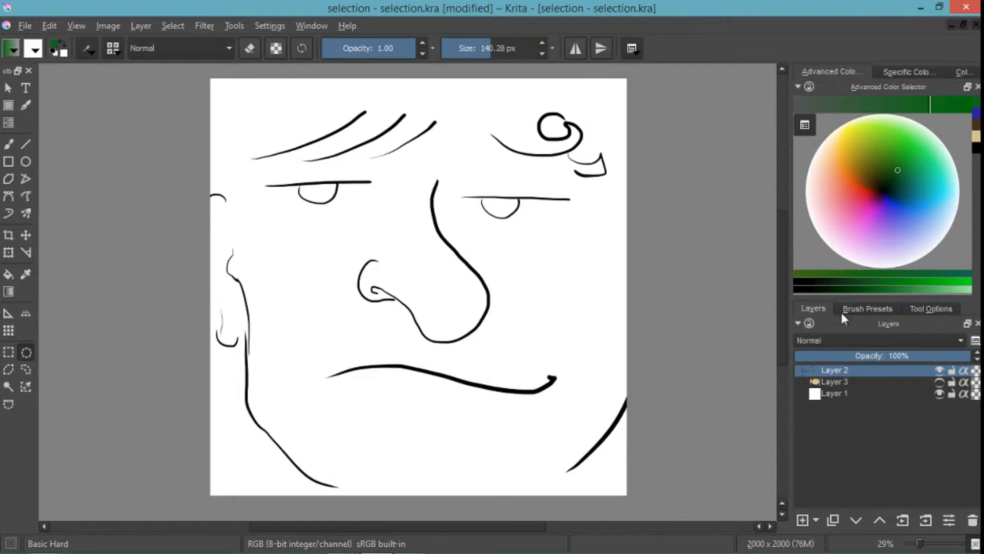
pyautogui.click(922, 312)
pyautogui.moveTo(273, 153); pyautogui.dragTo(544, 416)
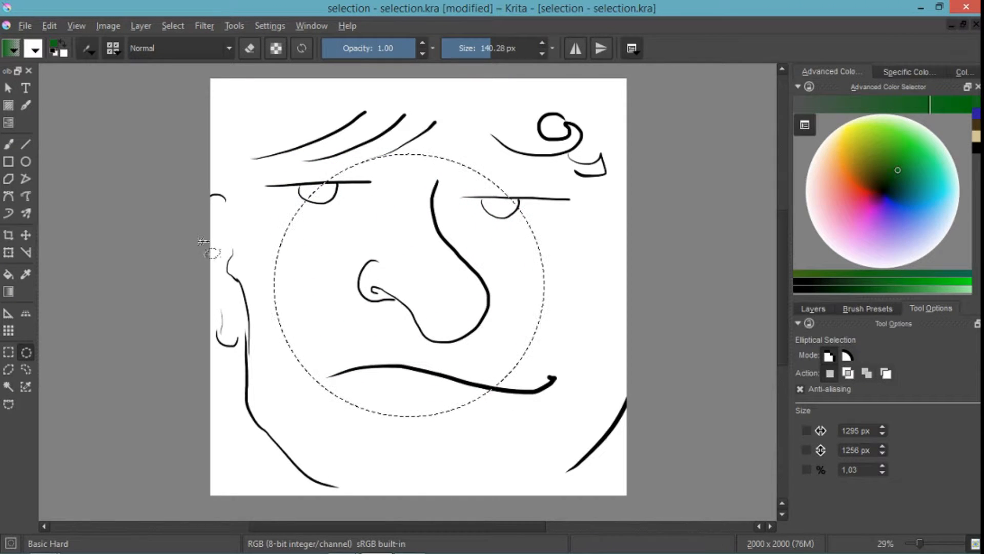
# - Try moving the content inside the elliptical selection, and clear the selection
pyautogui.click(25, 235)
pyautogui.moveTo(395, 262)
pyautogui.mouseDown()
pyautogui.moveTo(446, 279)
pyautogui.moveTo(443, 246)
pyautogui.moveTo(428, 275)
pyautogui.moveTo(395, 264)
pyautogui.mouseUp()
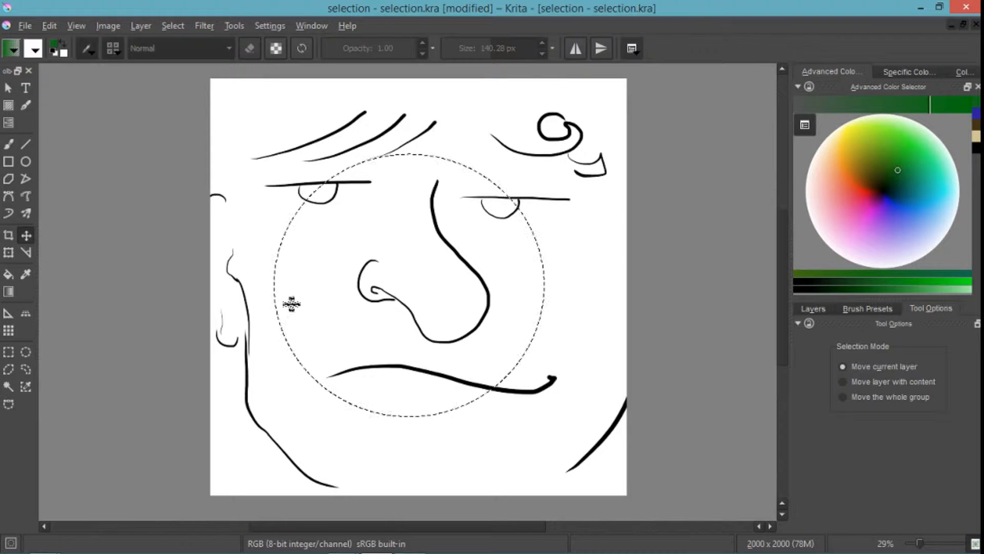
pyautogui.hotkey('ctrl', 'shift', 'a')
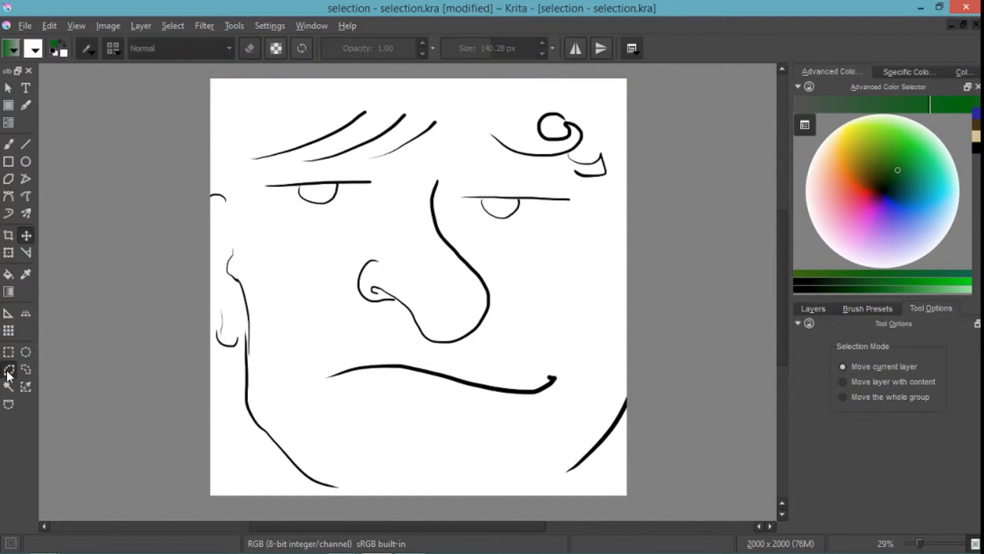
# - Draw a closed, irregular polygonal selection around the nose and the eye beside it
pyautogui.click(9, 370)
pyautogui.click(350, 257)
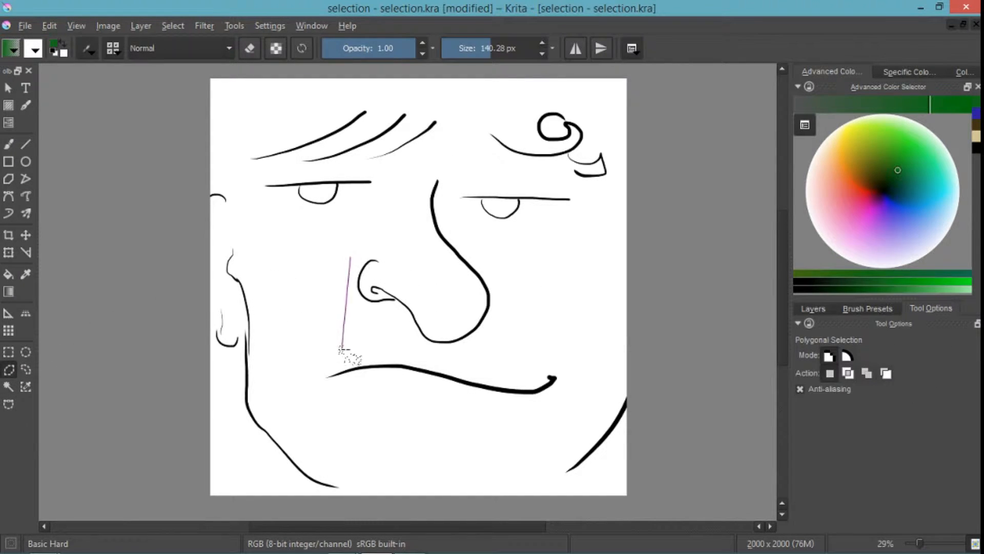
pyautogui.click(347, 350)
pyautogui.click(565, 349)
pyautogui.click(563, 160)
pyautogui.click(401, 147)
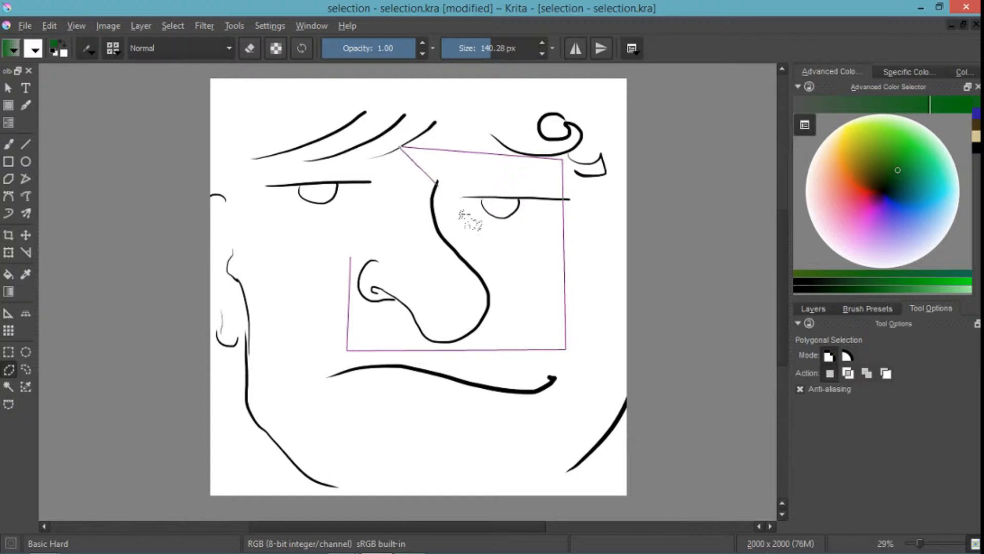
pyautogui.click(516, 255)
pyautogui.click(368, 226)
pyautogui.click(350, 257)
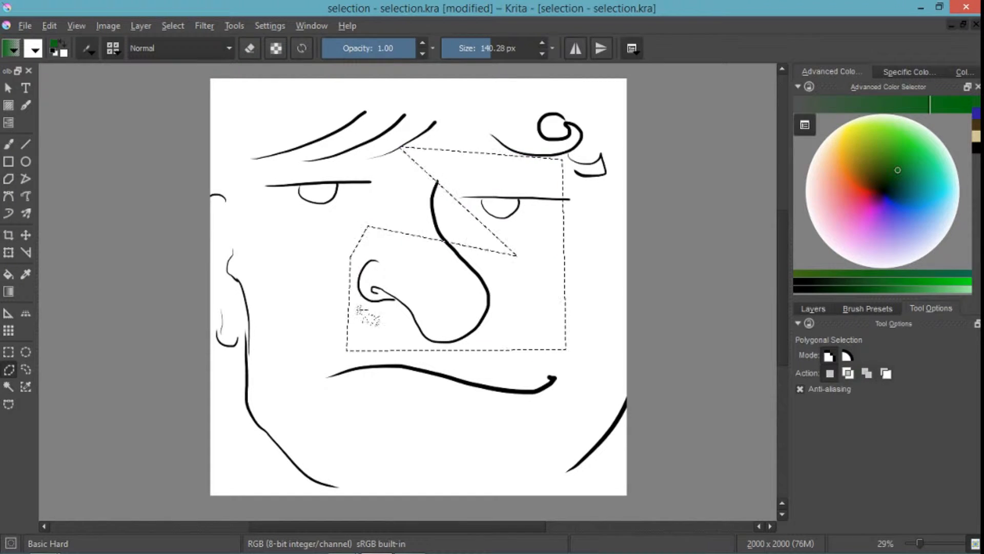
# - Draw a freehand outline selection curving across the cheeks and nose, and clear it
pyautogui.click(25, 370)
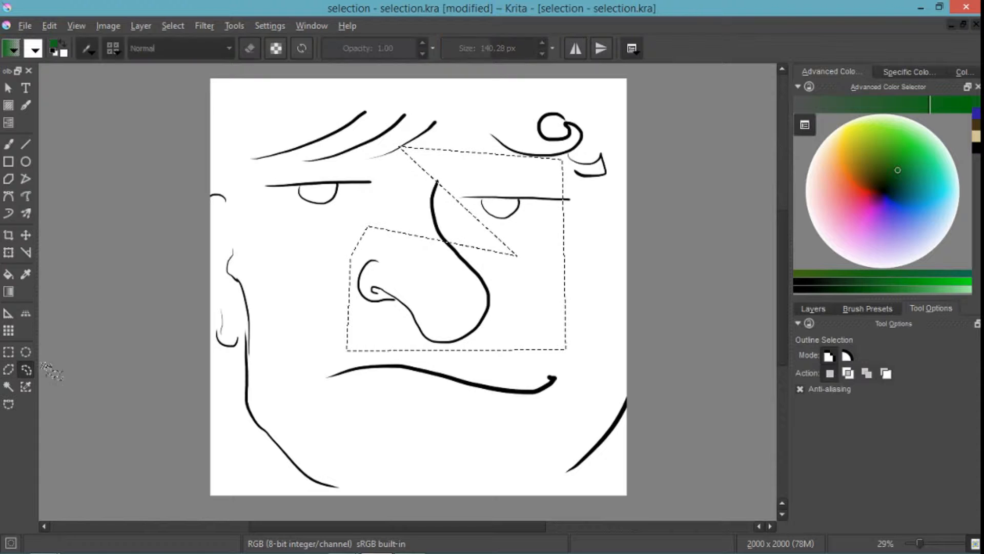
pyautogui.click(321, 257)
pyautogui.moveTo(363, 199)
pyautogui.mouseDown()
pyautogui.moveTo(294, 244)
pyautogui.moveTo(311, 332)
pyautogui.moveTo(396, 340)
pyautogui.moveTo(476, 297)
pyautogui.moveTo(542, 359)
pyautogui.moveTo(590, 329)
pyautogui.moveTo(557, 250)
pyautogui.moveTo(392, 271)
pyautogui.moveTo(354, 229)
pyautogui.moveTo(366, 205)
pyautogui.moveTo(355, 197)
pyautogui.moveTo(331, 218)
pyautogui.mouseUp()
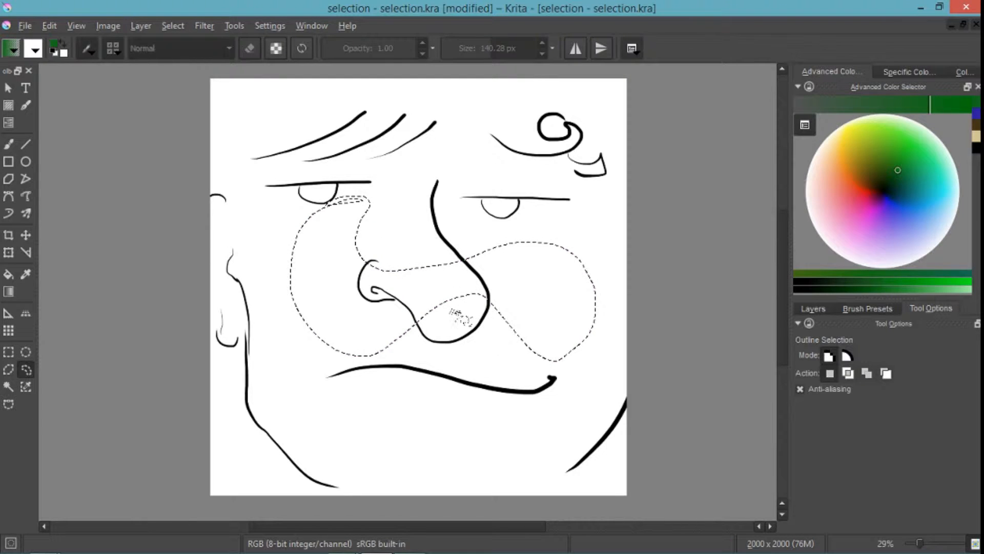
pyautogui.click(494, 308)
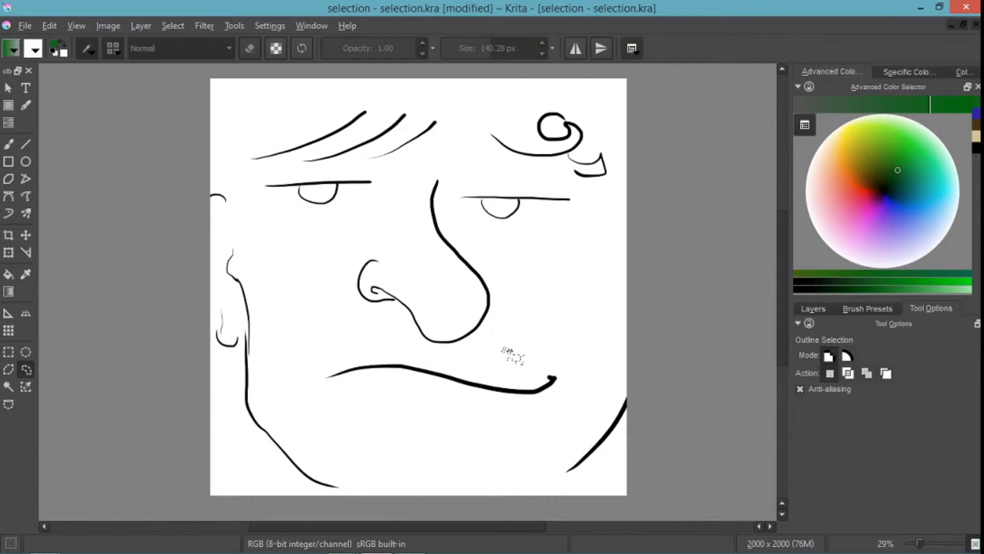
# - Draw a rectangular selection about 1065 × 1016 px over the nose and mouth in Vector Selection mode
pyautogui.click(9, 353)
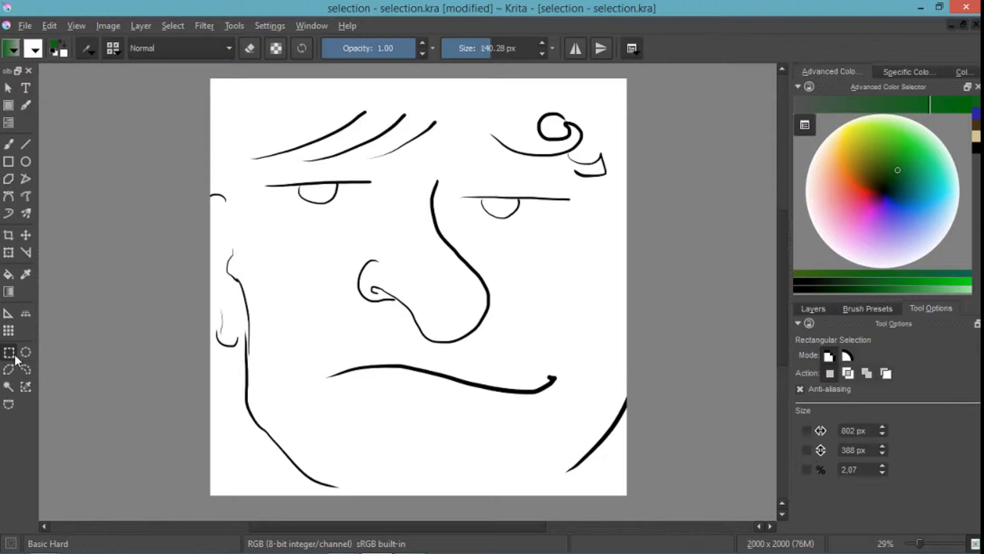
pyautogui.click(847, 355)
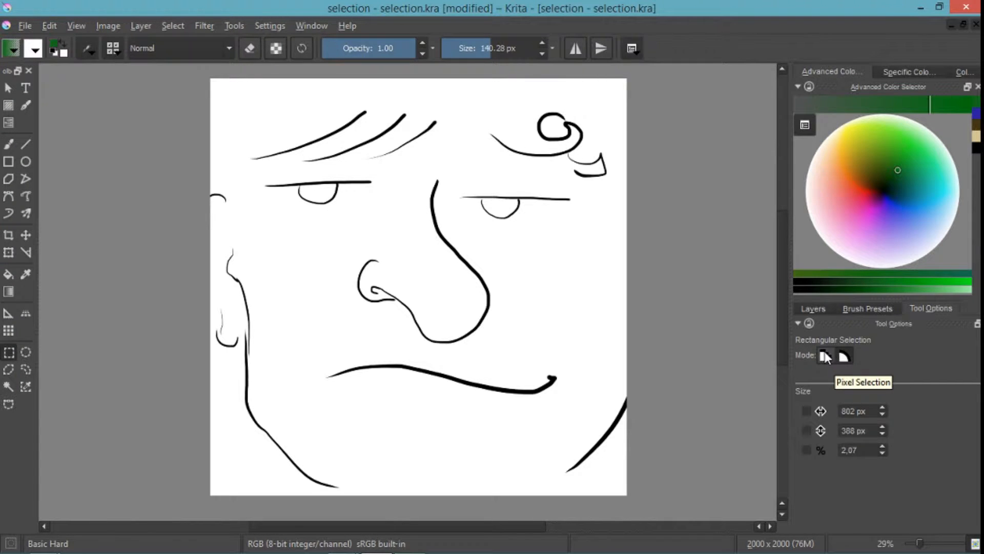
pyautogui.click(826, 354)
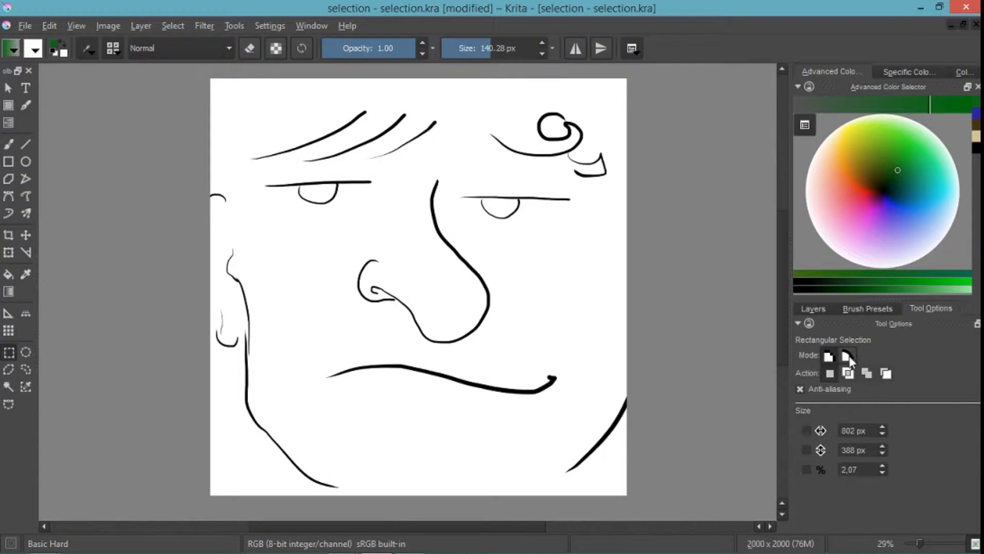
pyautogui.click(845, 355)
pyautogui.moveTo(348, 218); pyautogui.dragTo(571, 429)
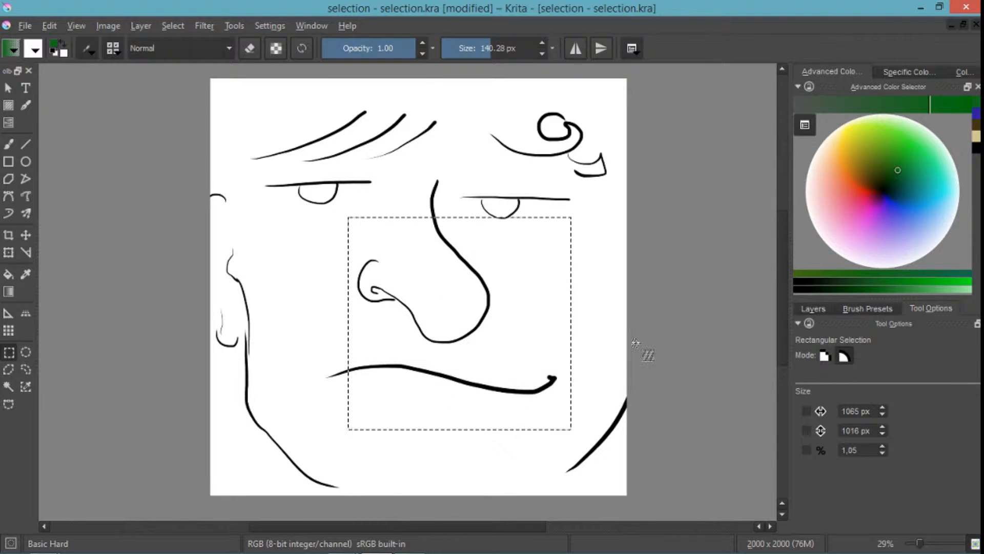
# - Switch to Pixel Selection mode, draw a rectangle about 555 × 849 px over the nose and mouth, and clear it
pyautogui.click(827, 355)
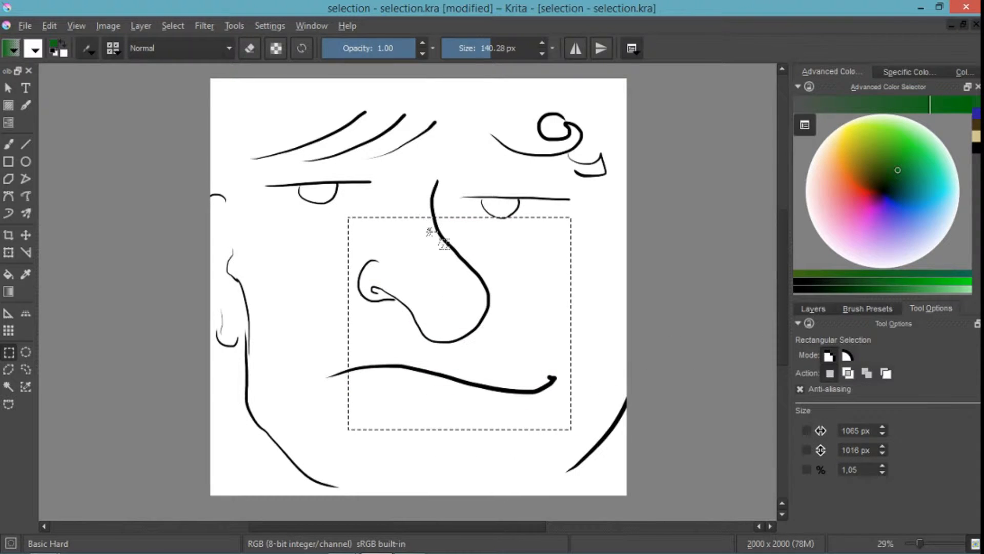
pyautogui.moveTo(429, 229); pyautogui.dragTo(545, 406)
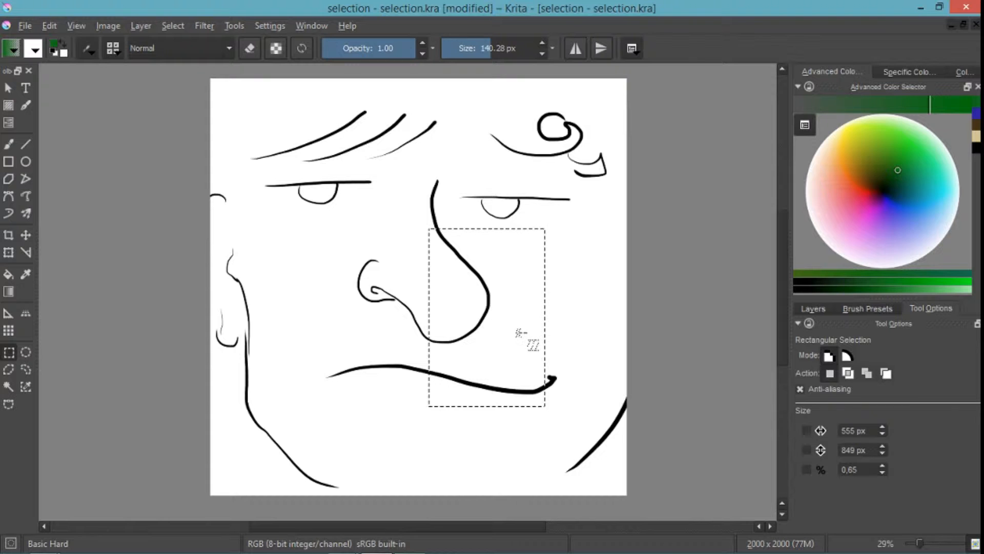
pyautogui.click(518, 333)
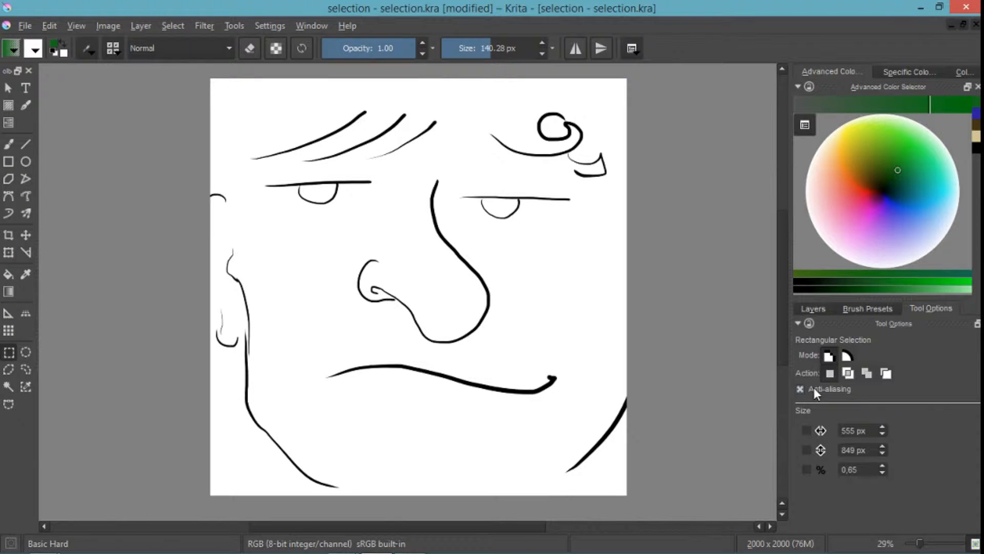
# - Select an area about 974 × 1081 px over the nose and mouth, and intersect it with a rectangle across the upper nose
pyautogui.moveTo(275, 206); pyautogui.dragTo(479, 431)
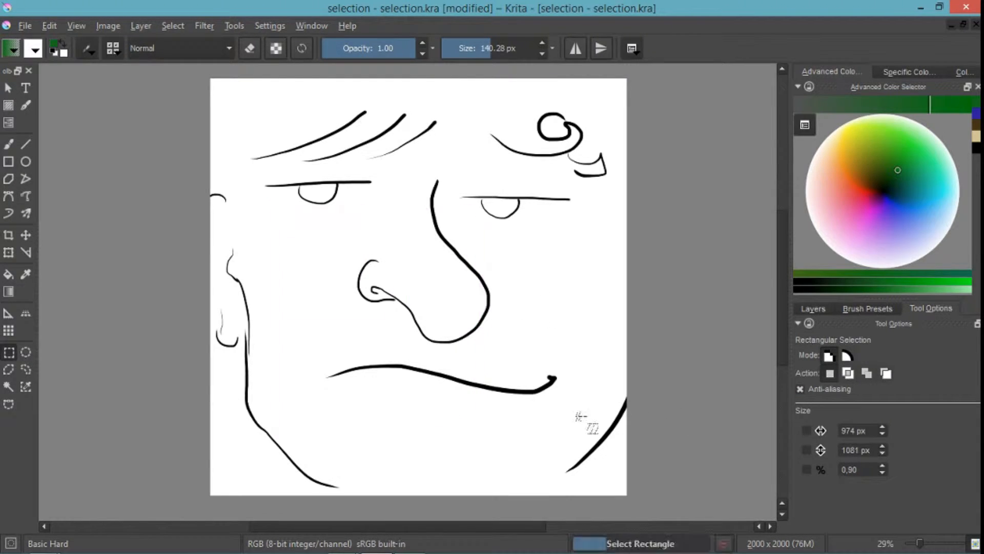
pyautogui.click(849, 375)
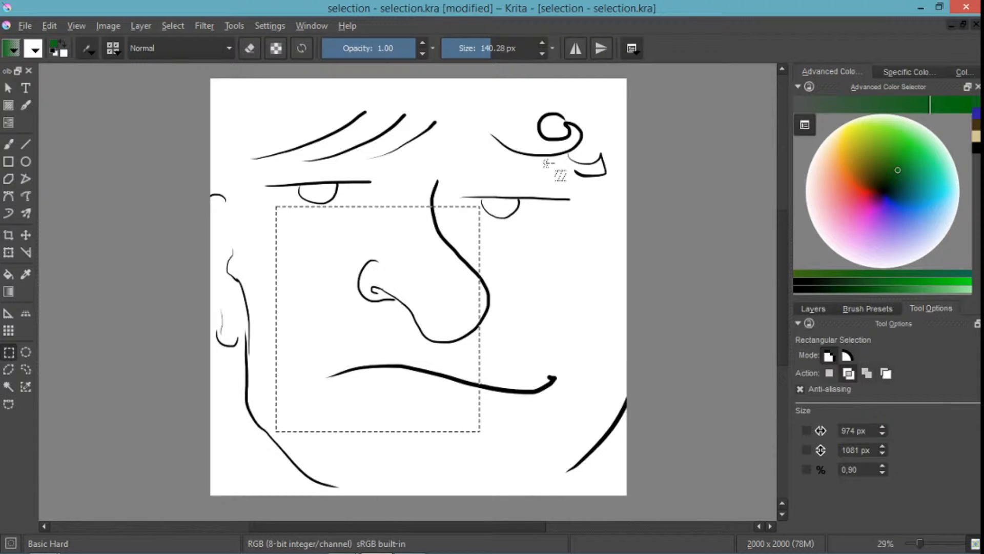
pyautogui.moveTo(548, 167); pyautogui.dragTo(333, 296)
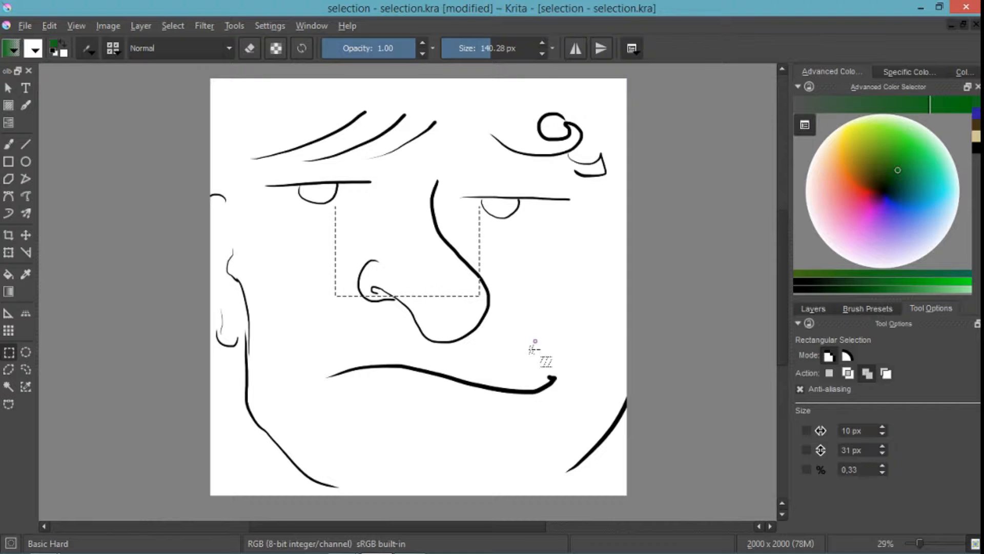
# - Add two overlapping rectangles to the selection, one over the mouth and one about 573 × 587 px beside the nose
pyautogui.moveTo(536, 339); pyautogui.dragTo(405, 435)
pyautogui.moveTo(558, 239); pyautogui.dragTo(435, 362)
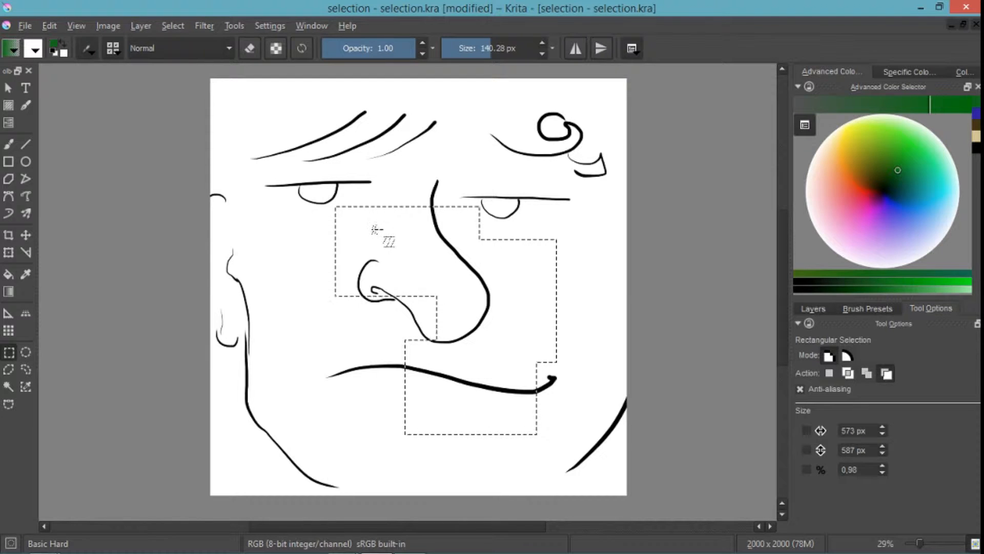
# - Subtract a small rectangle over the nose bridge and a strip about 148 × 812 px across the mouth from the selection
pyautogui.moveTo(372, 230); pyautogui.dragTo(457, 270)
pyautogui.moveTo(462, 309); pyautogui.dragTo(464, 309)
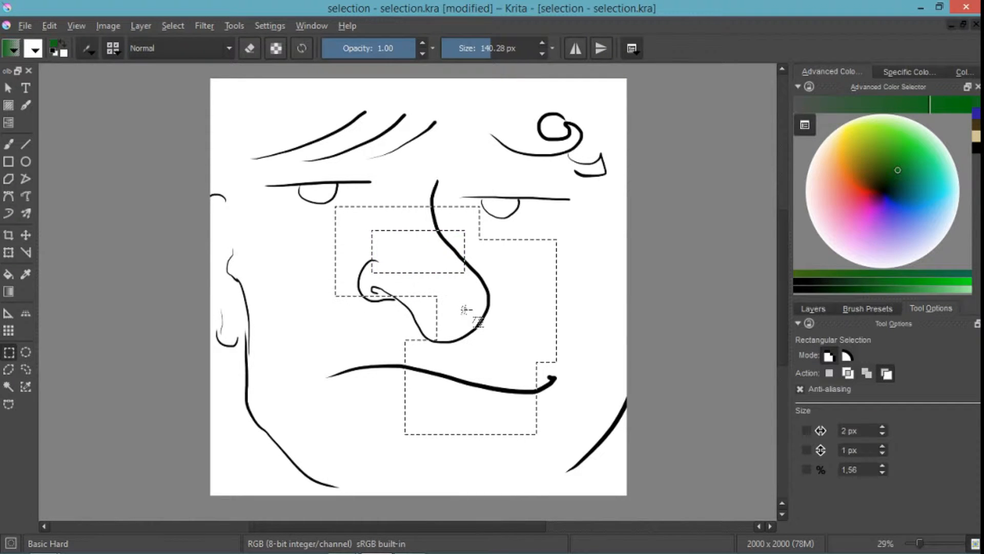
pyautogui.moveTo(487, 428); pyautogui.dragTo(496, 477)
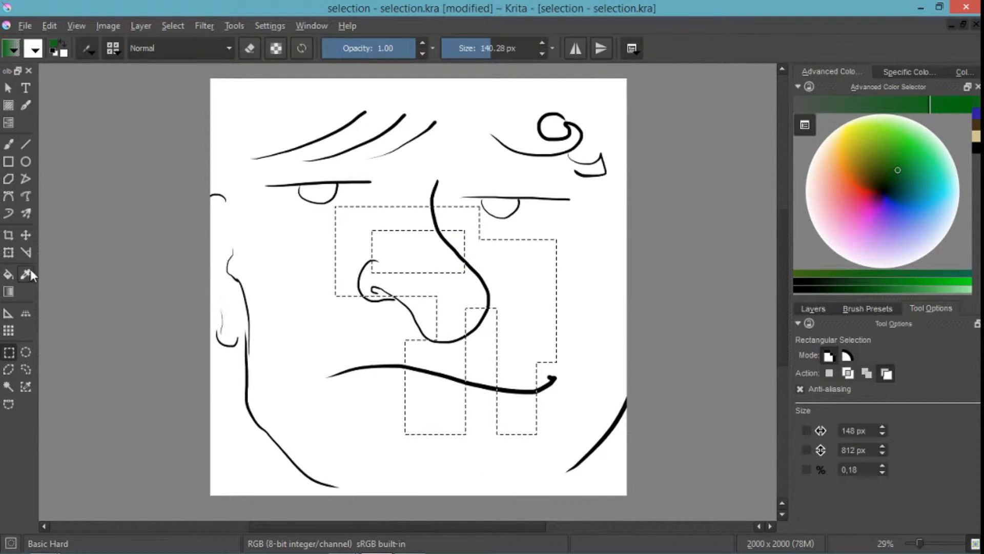
# - Shift the selected part of the drawing slightly with the Move tool, and undo the move
pyautogui.click(26, 235)
pyautogui.moveTo(466, 265)
pyautogui.mouseDown()
pyautogui.moveTo(409, 270)
pyautogui.moveTo(417, 259)
pyautogui.moveTo(457, 267)
pyautogui.mouseUp()
pyautogui.hotkey('ctrl', 'z')
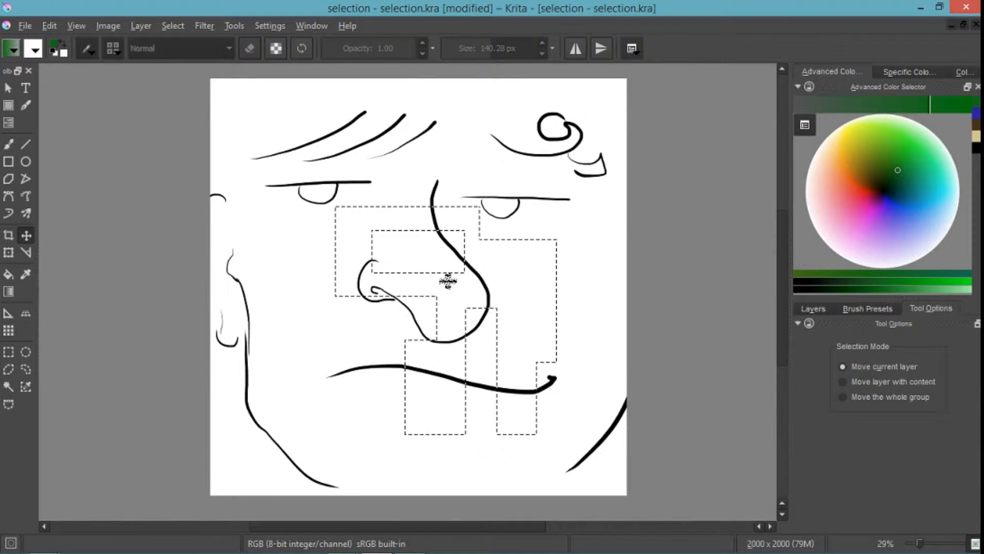
# - Draw an elliptical selection about 1180 × 1024 px over the nose and mouth, and subtract a central rectangle about 706 × 556 px
pyautogui.click(26, 352)
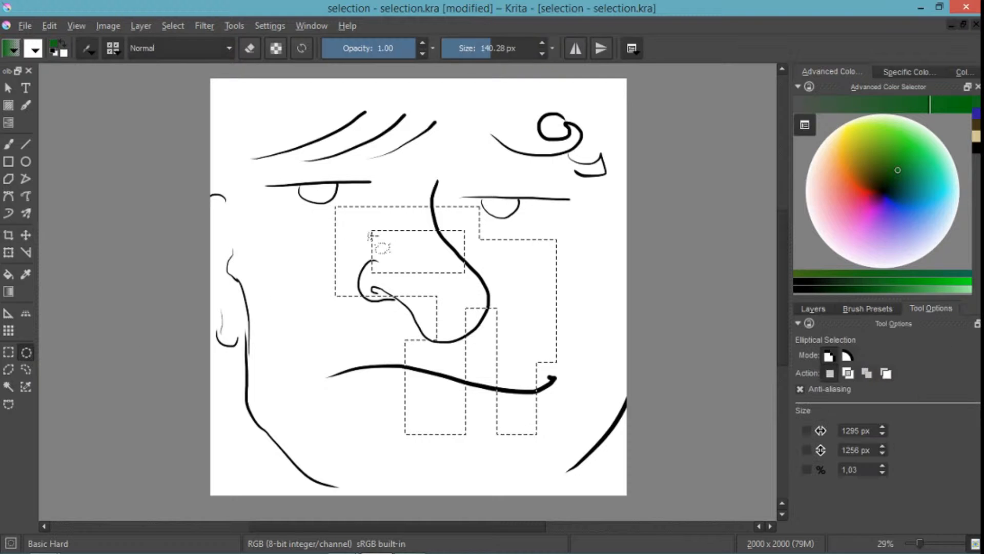
pyautogui.moveTo(298, 183); pyautogui.dragTo(362, 248)
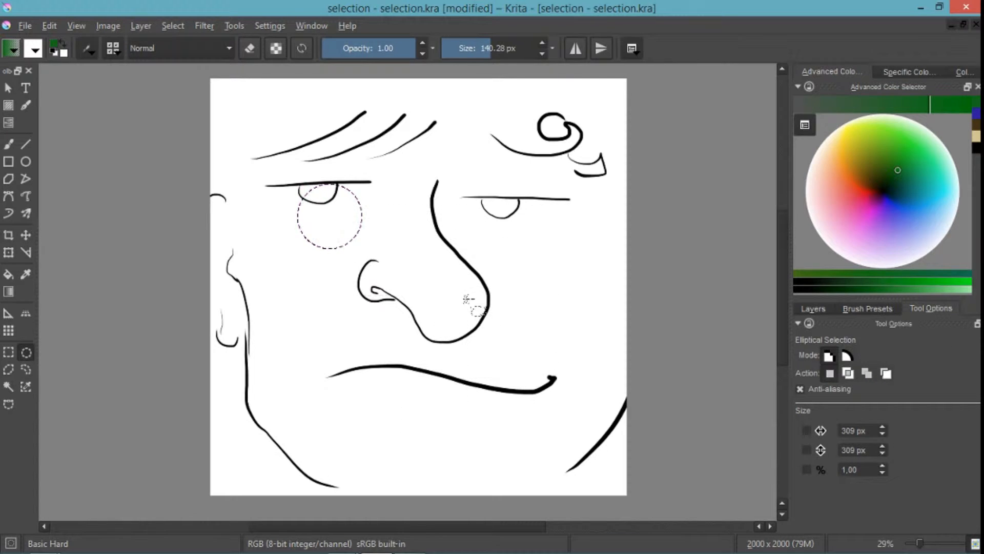
pyautogui.moveTo(309, 224); pyautogui.dragTo(557, 443)
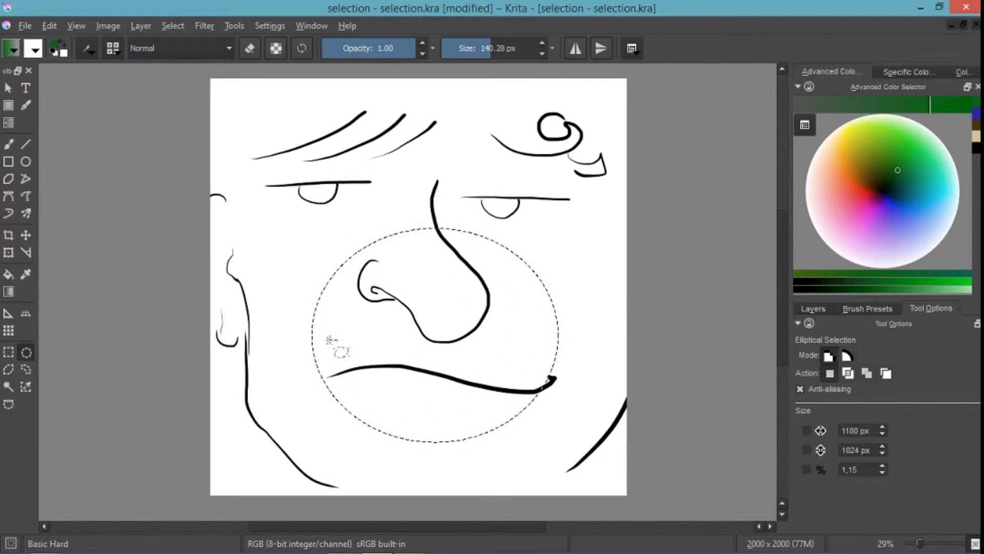
pyautogui.click(10, 352)
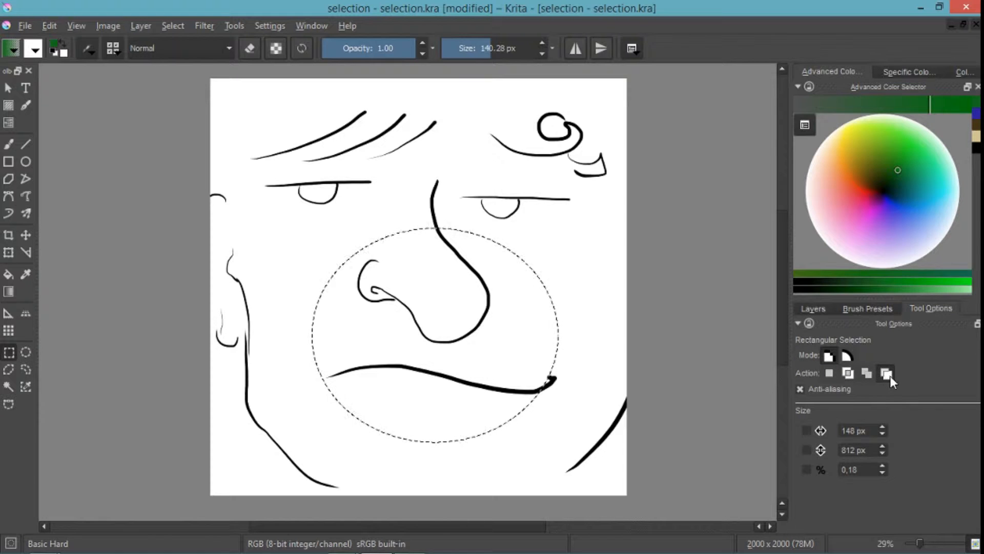
pyautogui.moveTo(364, 286); pyautogui.dragTo(512, 401)
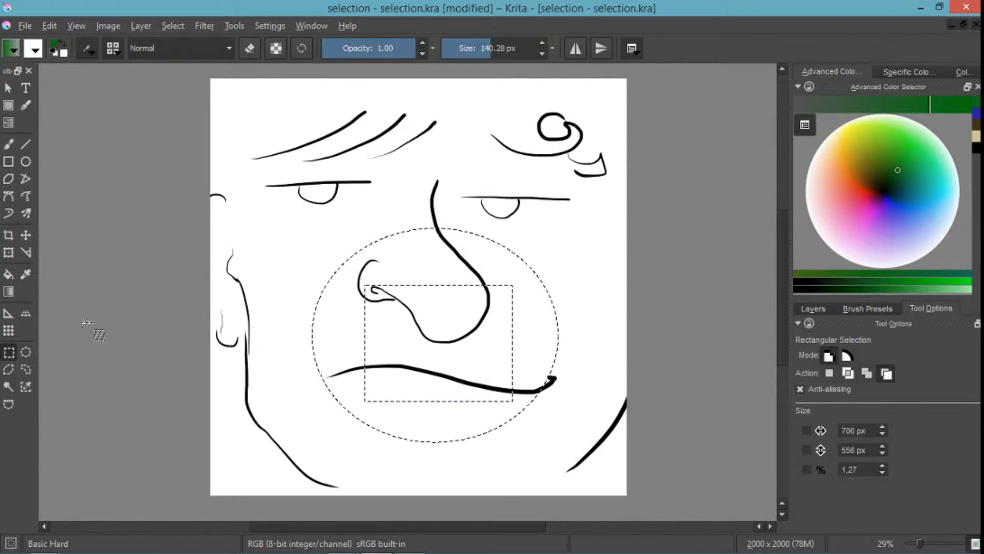
# - Intersect the selection with an hourglass-shaped Polygonal Selection running from the eyes to the chin, narrowest at the nose tip
pyautogui.click(8, 369)
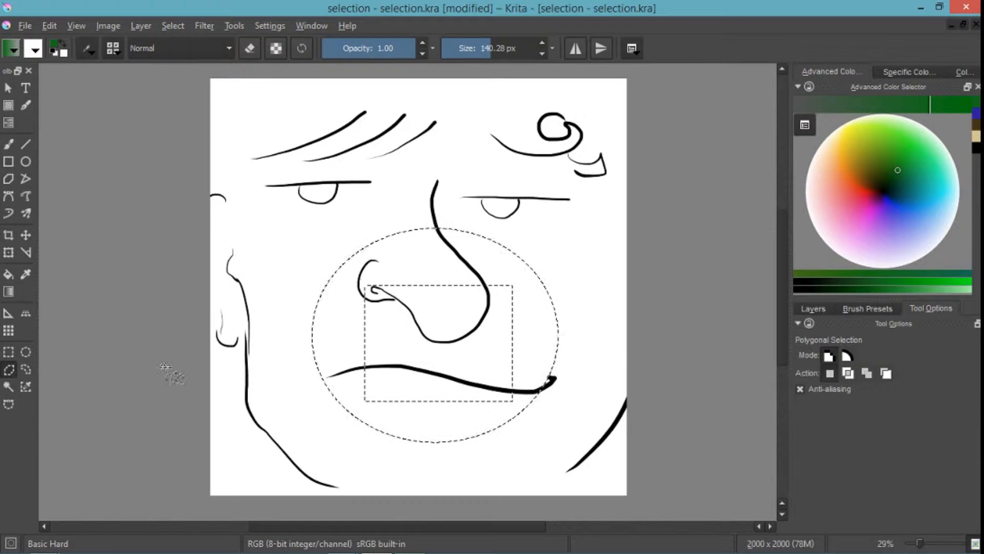
pyautogui.click(851, 376)
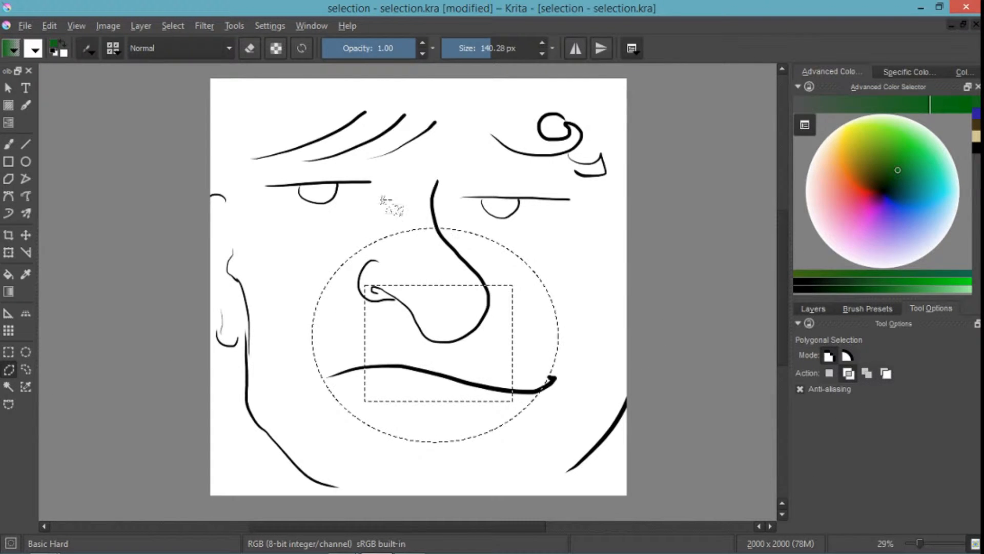
pyautogui.click(366, 465)
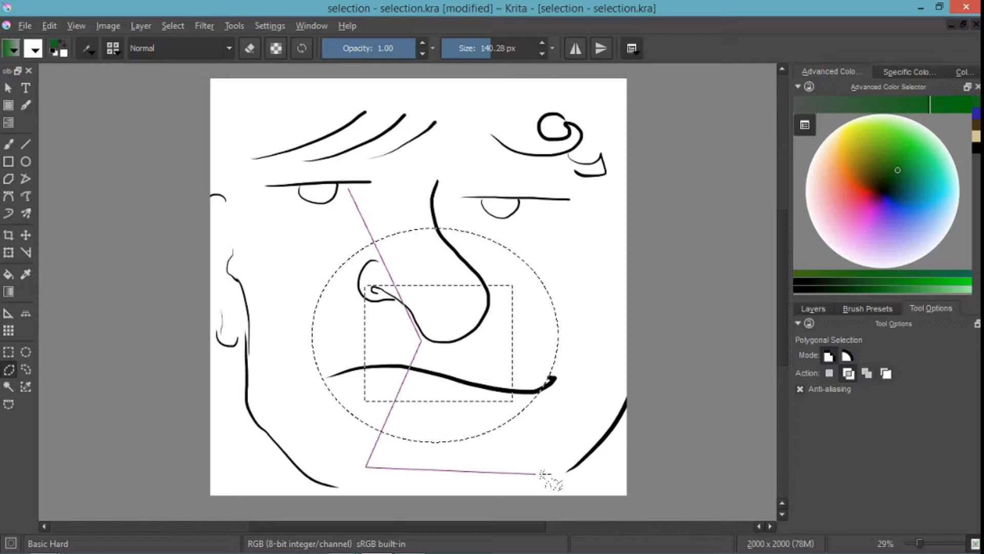
pyautogui.click(562, 470)
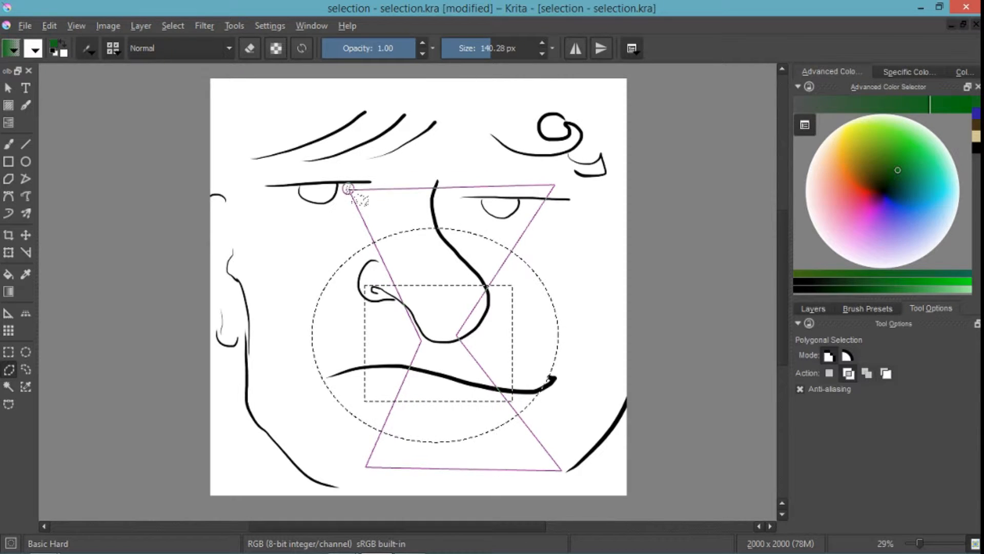
pyautogui.click(350, 189)
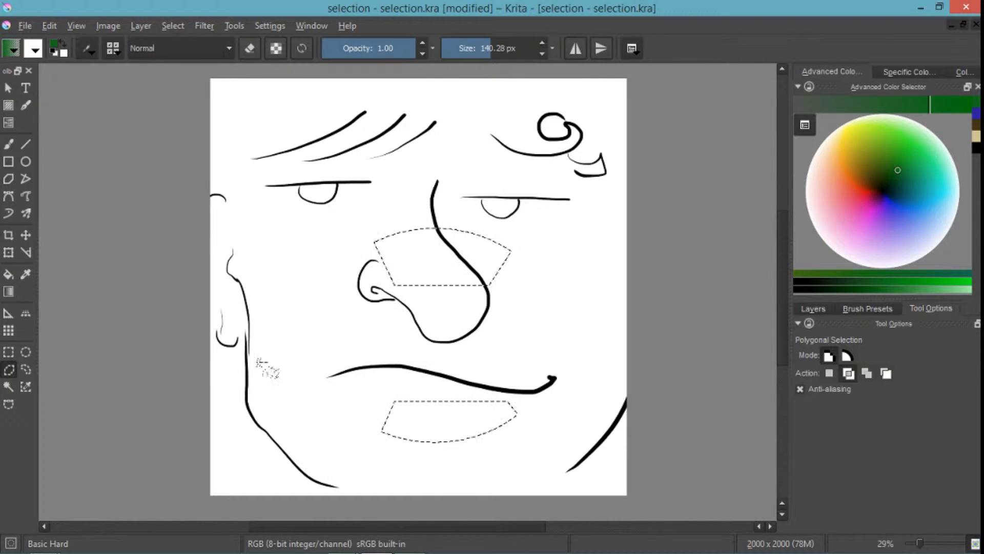
# - Add a curved freehand Outline Selection joining the two selected areas across the nose and mouth, and deselect everything
pyautogui.click(27, 370)
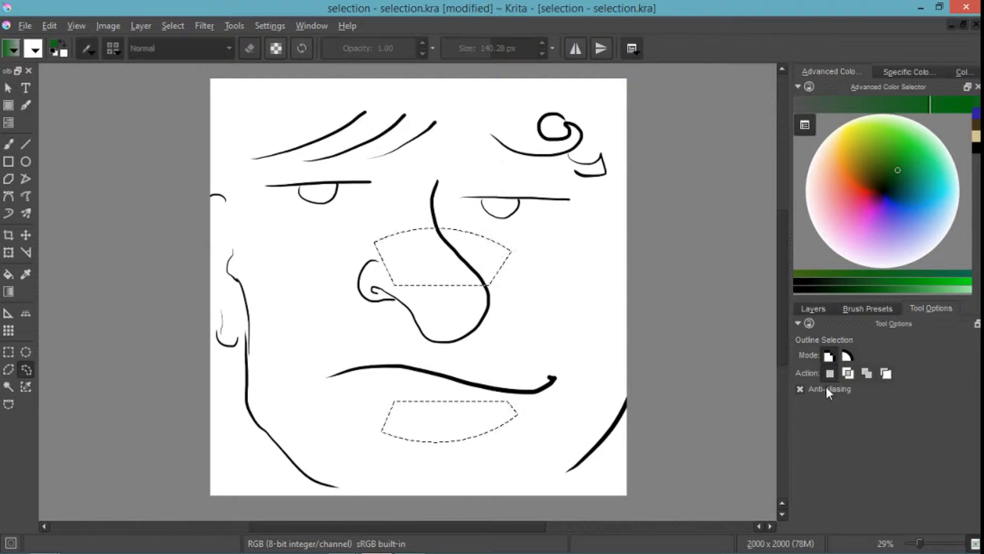
pyautogui.click(867, 373)
pyautogui.moveTo(433, 308)
pyautogui.mouseDown()
pyautogui.moveTo(363, 369)
pyautogui.moveTo(377, 419)
pyautogui.moveTo(441, 421)
pyautogui.moveTo(436, 407)
pyautogui.moveTo(391, 397)
pyautogui.moveTo(394, 364)
pyautogui.moveTo(451, 338)
pyautogui.moveTo(463, 292)
pyautogui.moveTo(413, 255)
pyautogui.mouseUp()
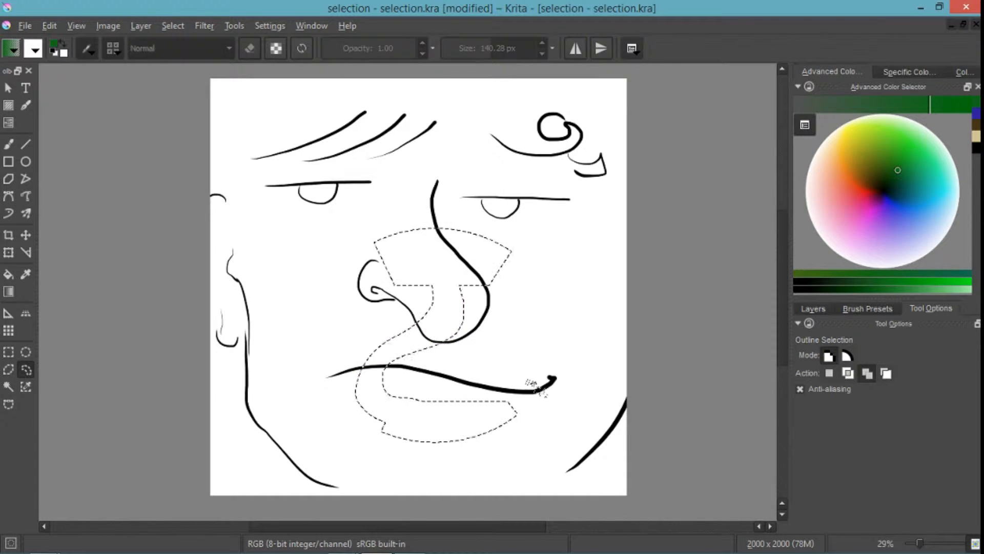
pyautogui.hotkey('ctrl', 'shift', 'a')
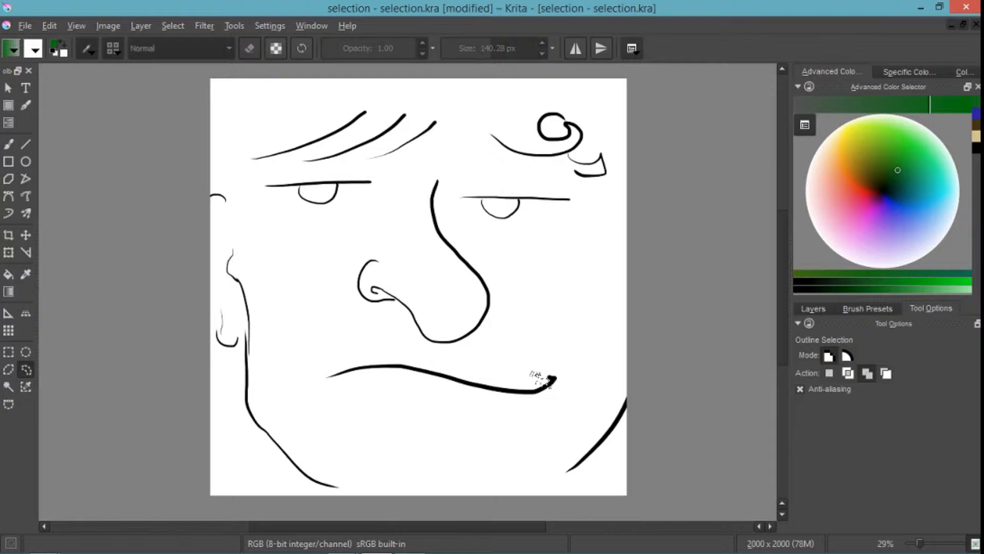
# - Lock the Elliptical Selection width at 500 px and draw an ellipse about 311 px high beside the nose
pyautogui.click(25, 352)
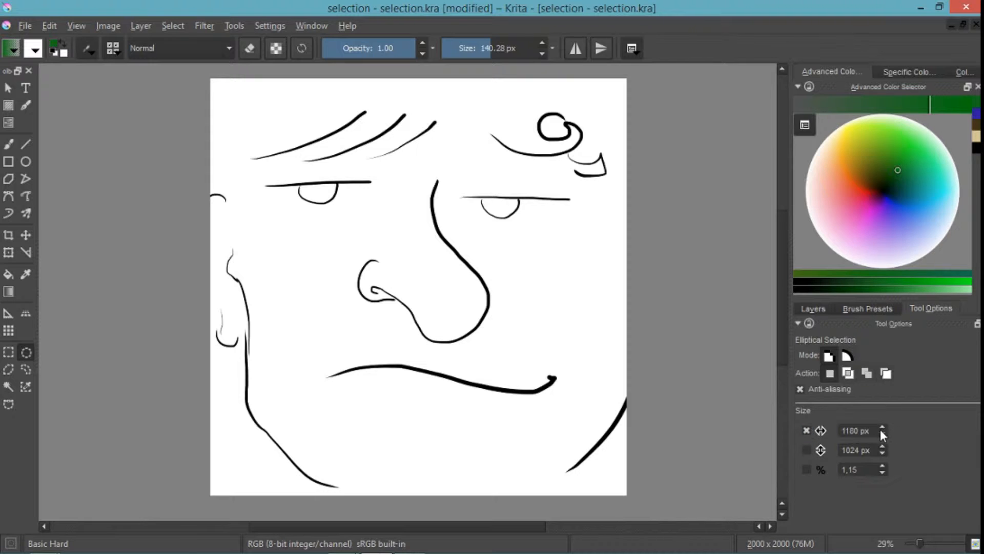
pyautogui.doubleClick(855, 431)
pyautogui.moveTo(303, 214); pyautogui.dragTo(489, 279)
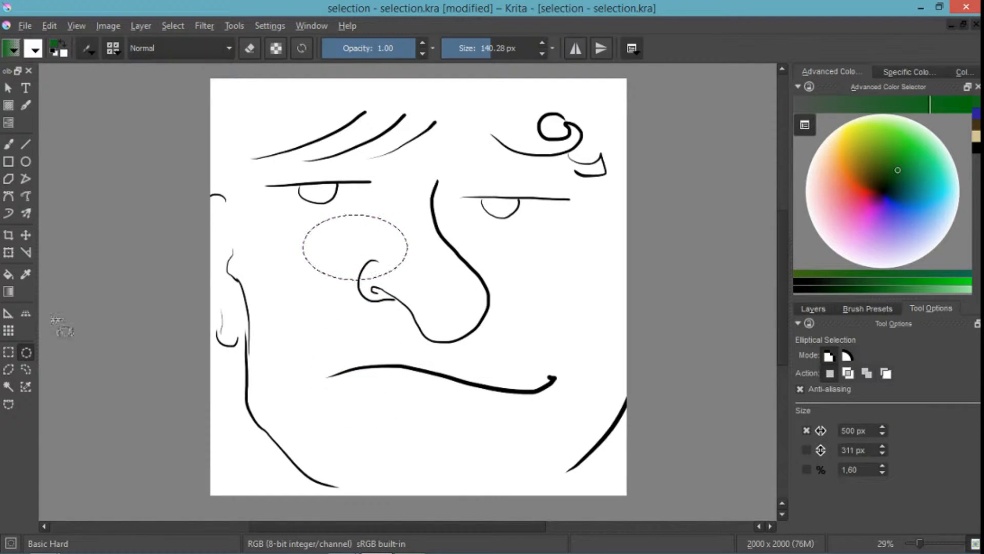
# - Replace the selection with a rectangle about 288 × 881 px over the nose and mouth
pyautogui.click(13, 355)
pyautogui.click(827, 374)
pyautogui.moveTo(416, 240); pyautogui.dragTo(476, 425)
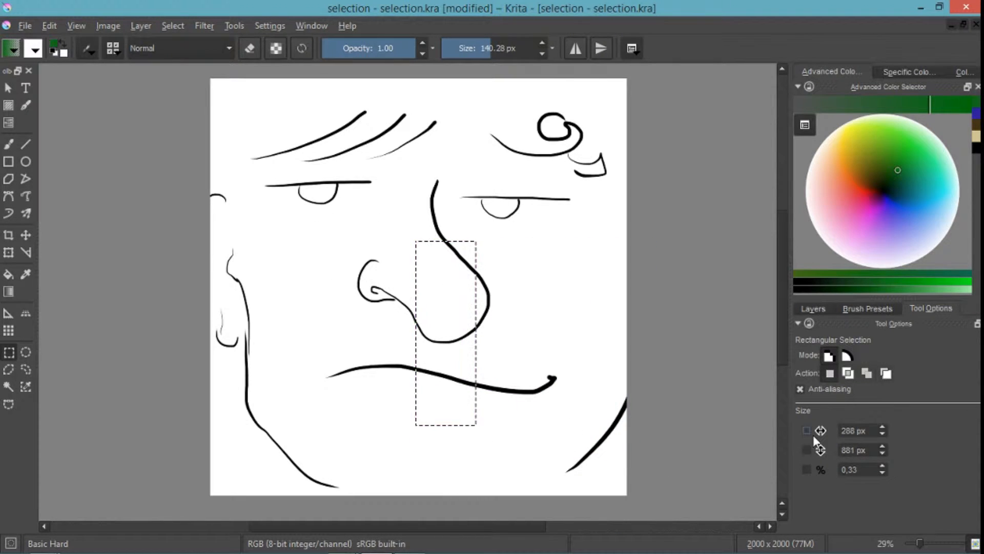
# - Draw a rectangle about 314 px high with the width locked at 288 px, and place a same-sized fixed selection around an eye
pyautogui.click(806, 431)
pyautogui.moveTo(347, 205); pyautogui.dragTo(520, 272)
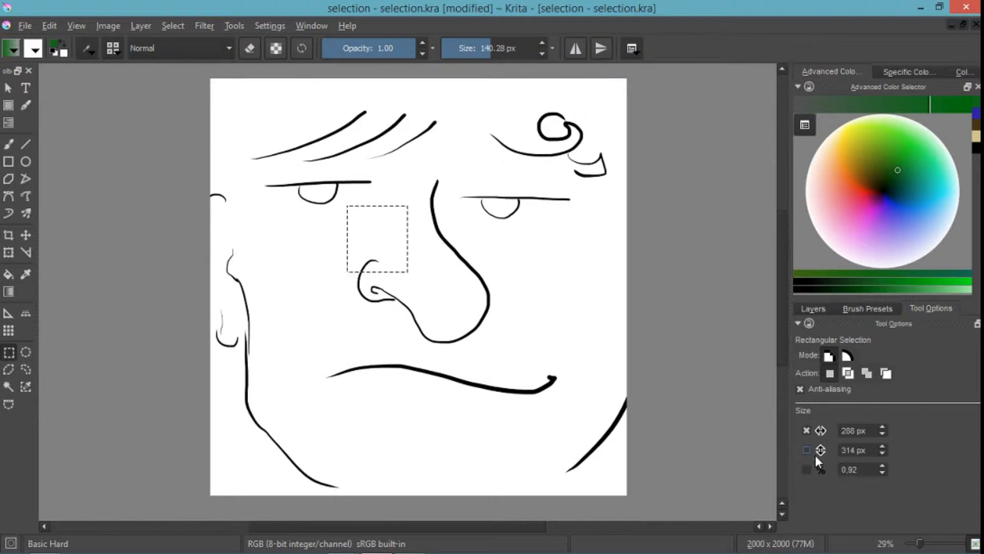
pyautogui.moveTo(413, 295); pyautogui.dragTo(279, 151)
pyautogui.moveTo(482, 187); pyautogui.dragTo(474, 168)
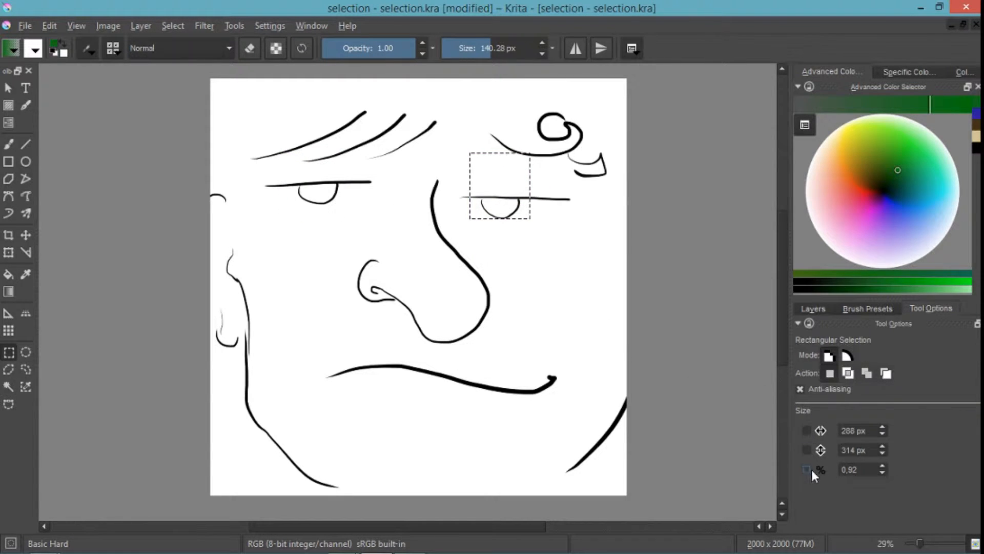
# - Draw a rectangular selection about 367 × 301 px at the nose tip with the ratio locked at 1,22, and unlock the ratio
pyautogui.click(882, 466)
pyautogui.click(882, 466)
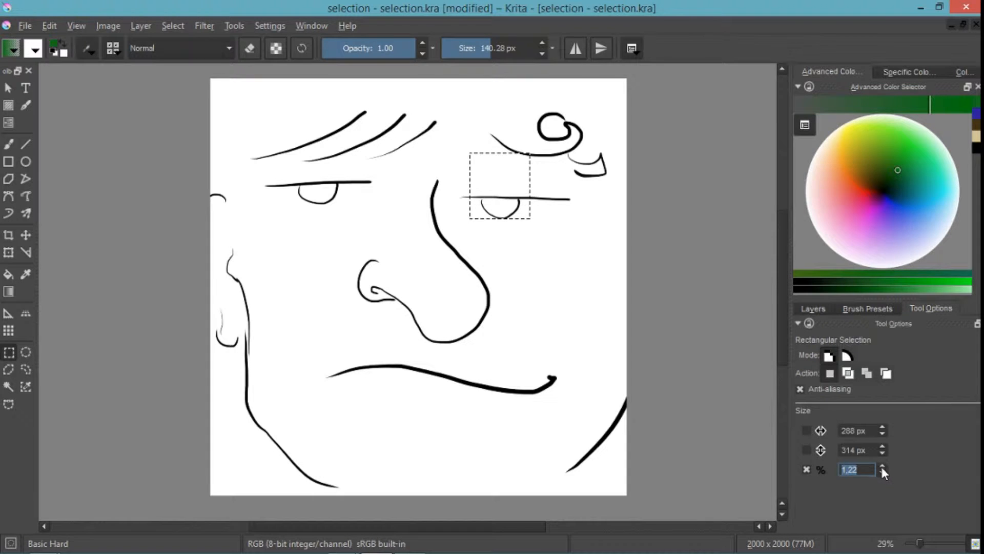
pyautogui.moveTo(504, 304); pyautogui.dragTo(426, 367)
pyautogui.click(807, 469)
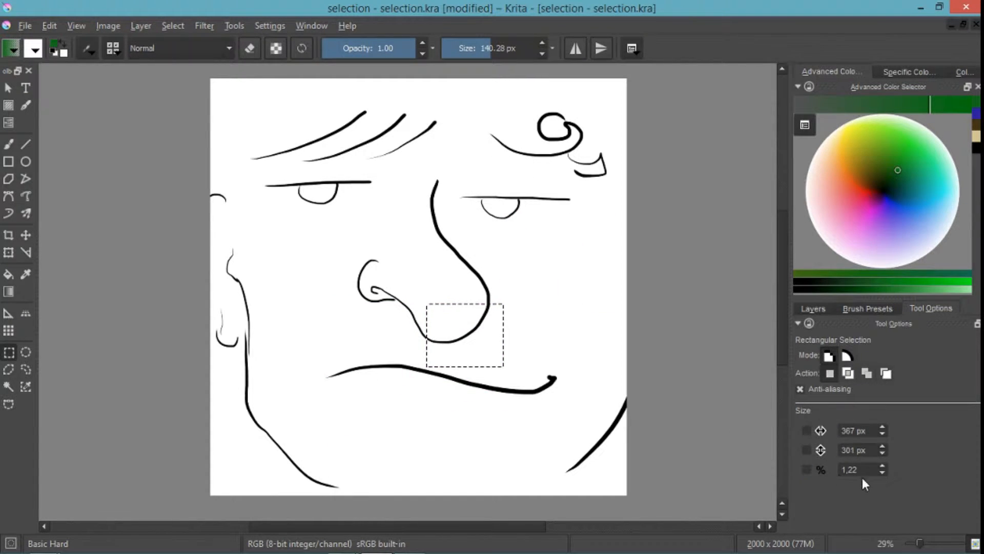
# - Try to draw a rectangular selection over the nose and mouth with a ratio of 1,50 entered but not locked
pyautogui.click(863, 469)
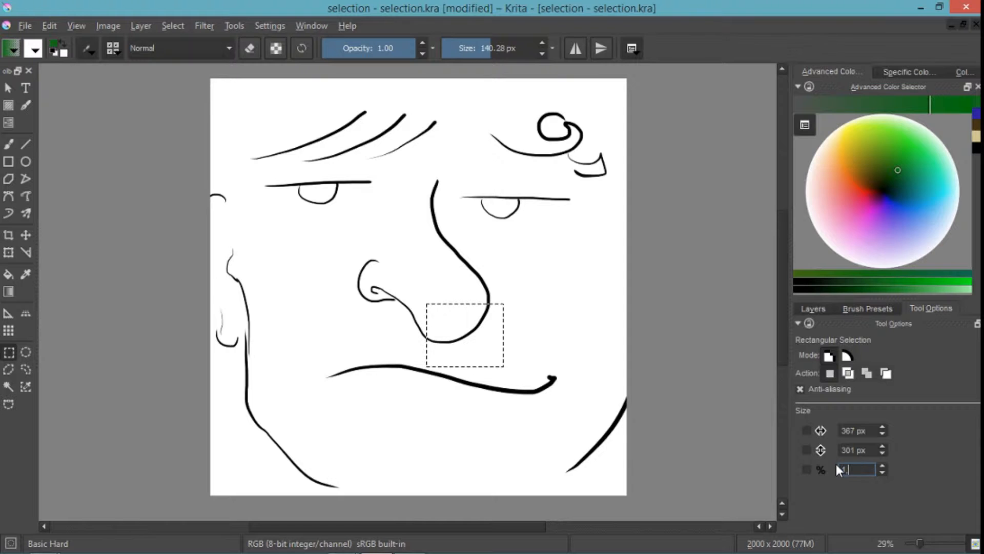
pyautogui.press('Return')
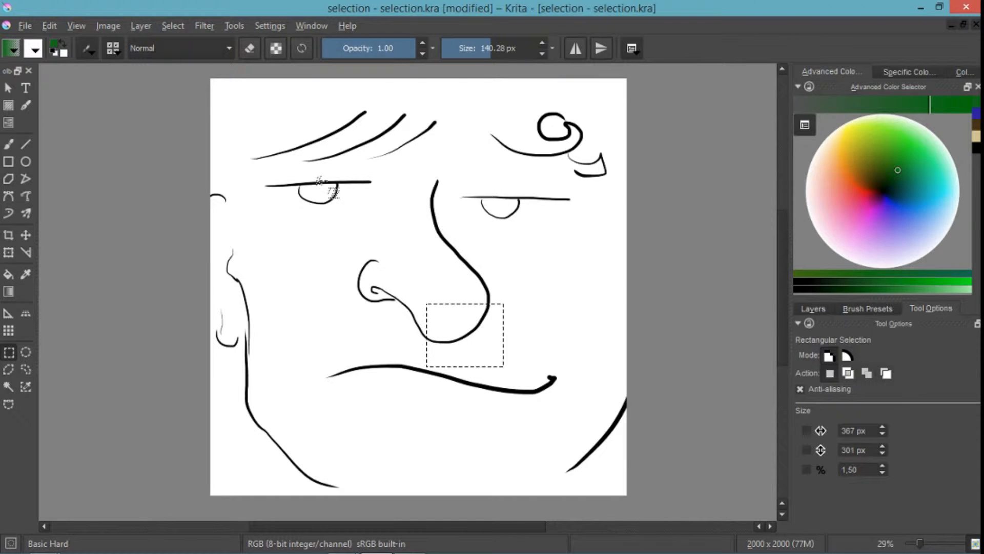
pyautogui.moveTo(316, 182); pyautogui.dragTo(519, 401)
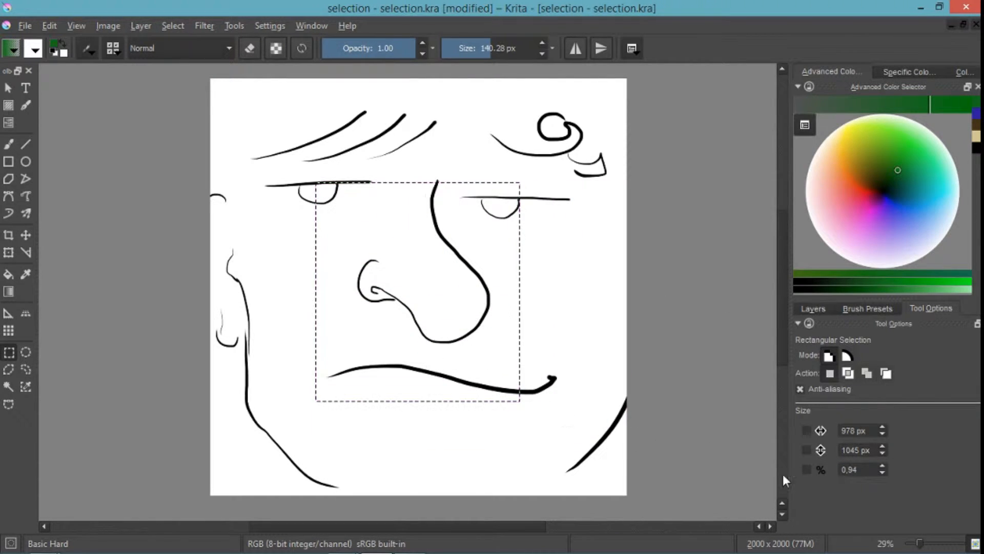
# - Lock the ratio at 1,50, draw rectangles about 1135 × 756 px and 940 × 627 px over the face, and clear the selection
pyautogui.click(807, 470)
pyautogui.click(838, 470)
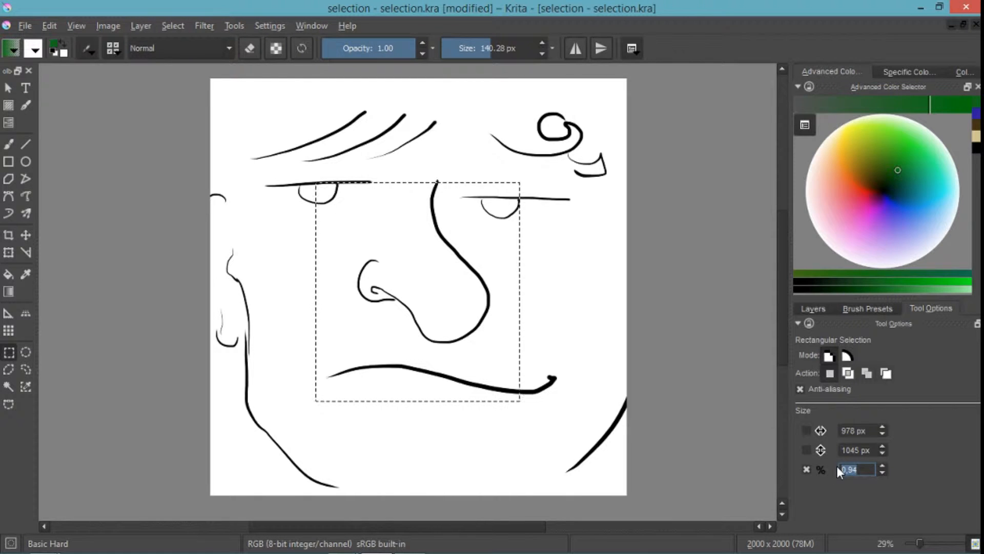
pyautogui.write('1,5')
pyautogui.press('Return')
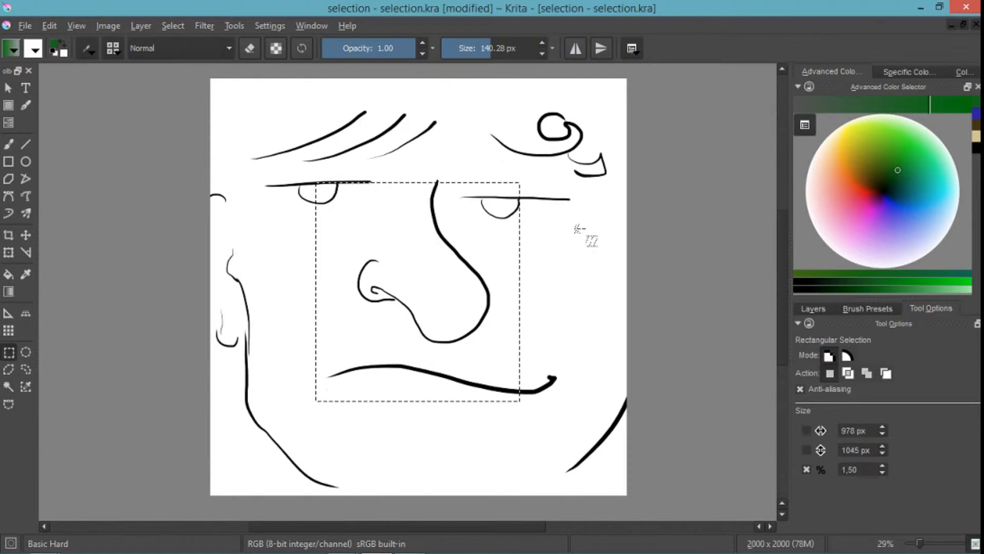
pyautogui.moveTo(317, 178); pyautogui.dragTo(533, 348)
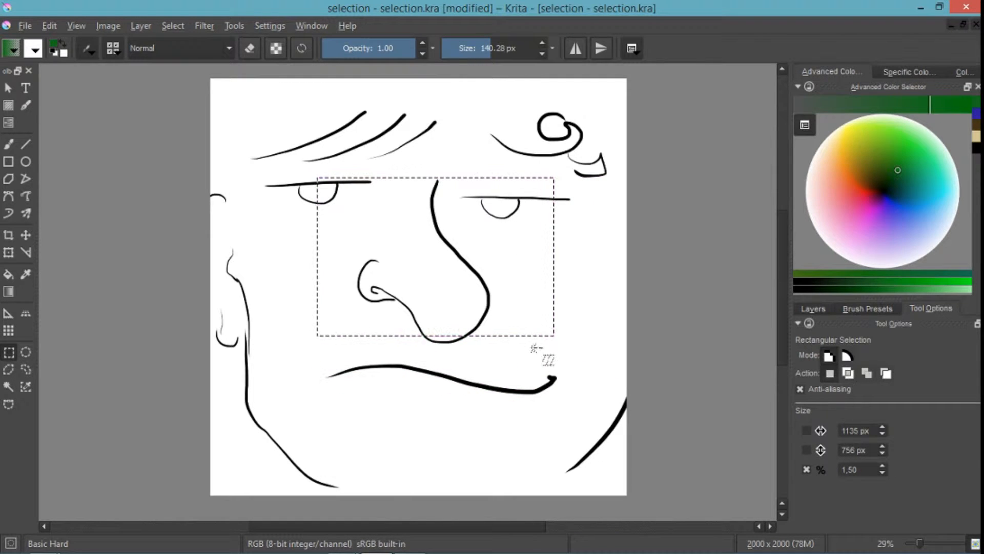
pyautogui.moveTo(516, 435); pyautogui.dragTo(459, 311)
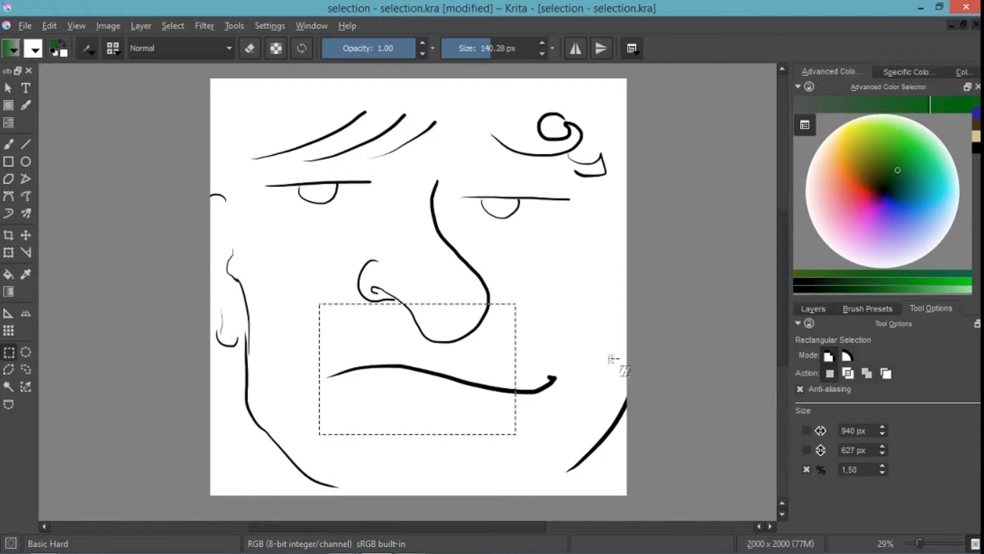
pyautogui.click(572, 365)
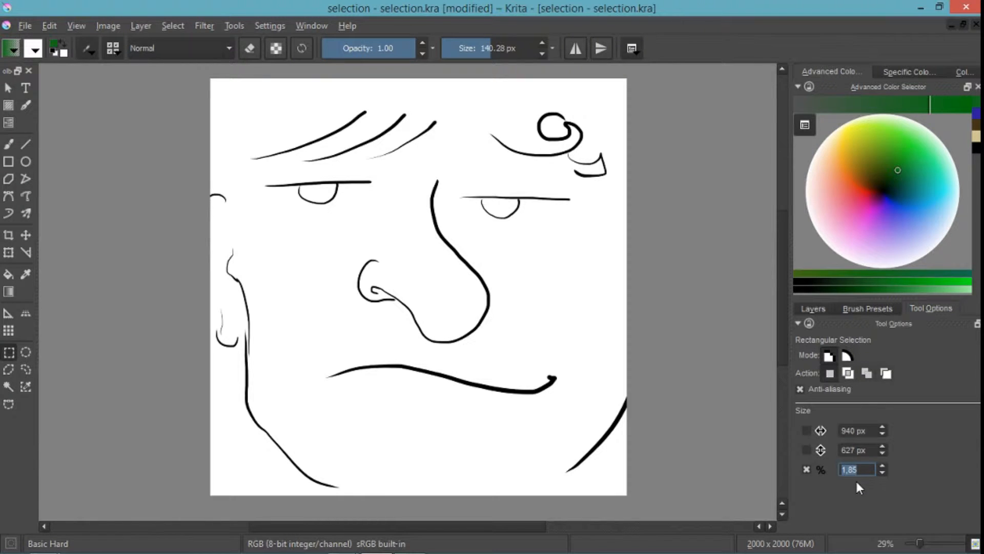
# - Draw several rectangular selections at a locked 1,85 ratio, ending with one about 1074 × 580 px around the mouth, and unlock the ratio
pyautogui.moveTo(263, 207); pyautogui.dragTo(563, 366)
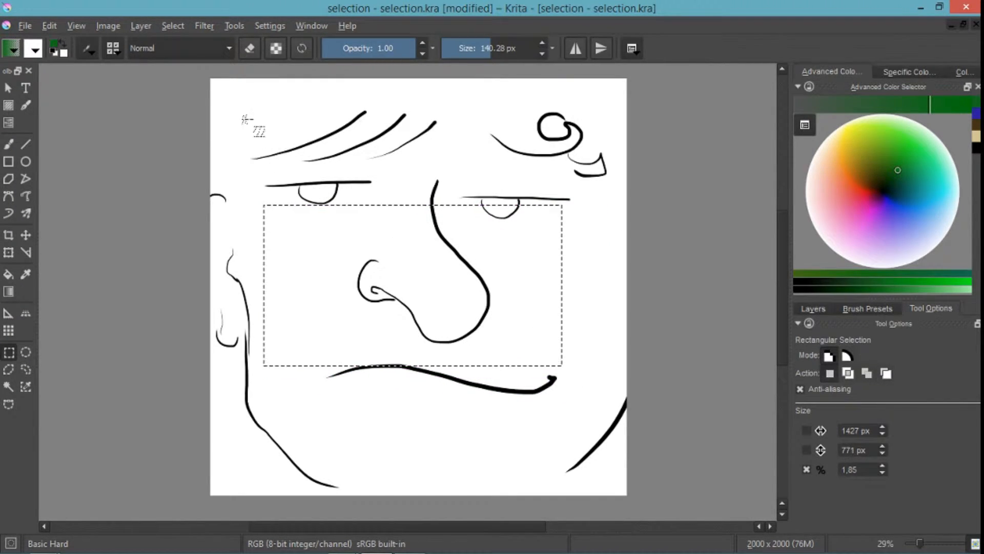
pyautogui.moveTo(233, 113); pyautogui.dragTo(505, 260)
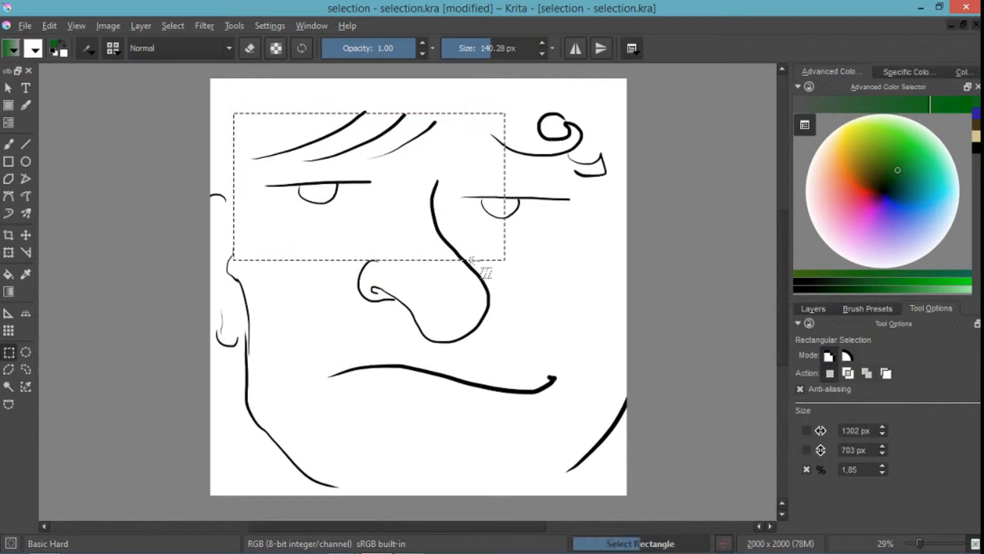
pyautogui.moveTo(362, 315); pyautogui.dragTo(617, 454)
pyautogui.moveTo(279, 181); pyautogui.dragTo(470, 285)
pyautogui.moveTo(328, 324); pyautogui.dragTo(552, 445)
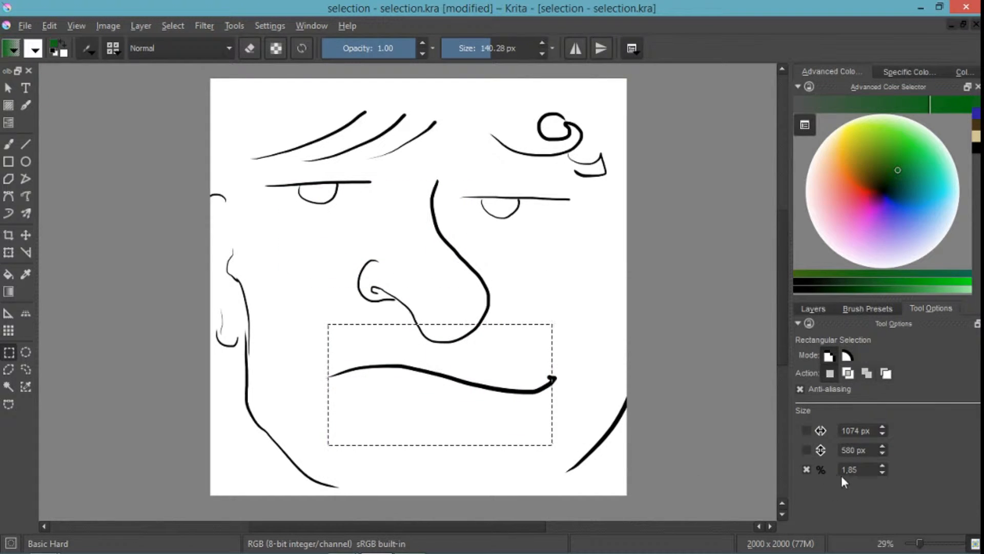
pyautogui.click(805, 469)
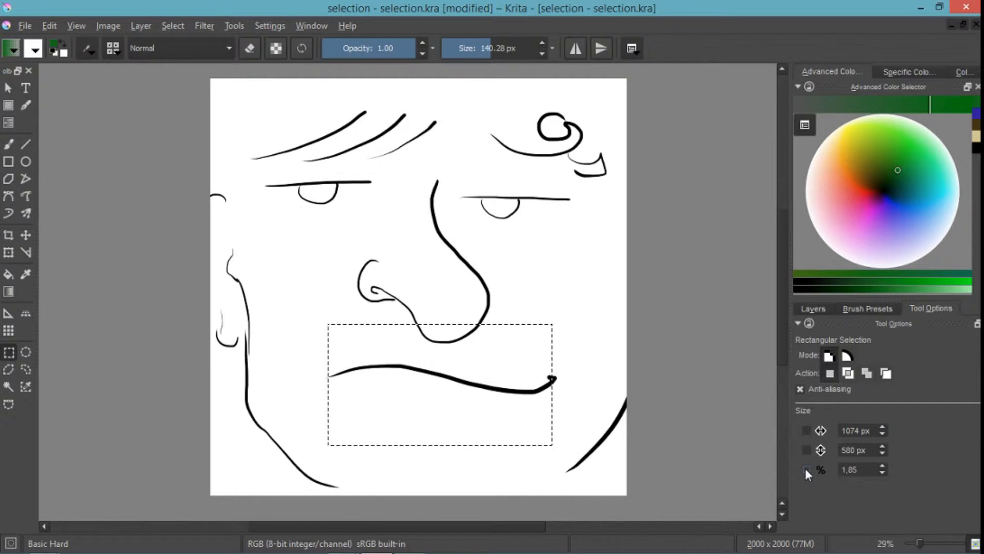
# - Clear the rectangular selection, and use Contiguous Selection on the upper-left eye line, the nose outline and the mouth line in turn
pyautogui.click(303, 269)
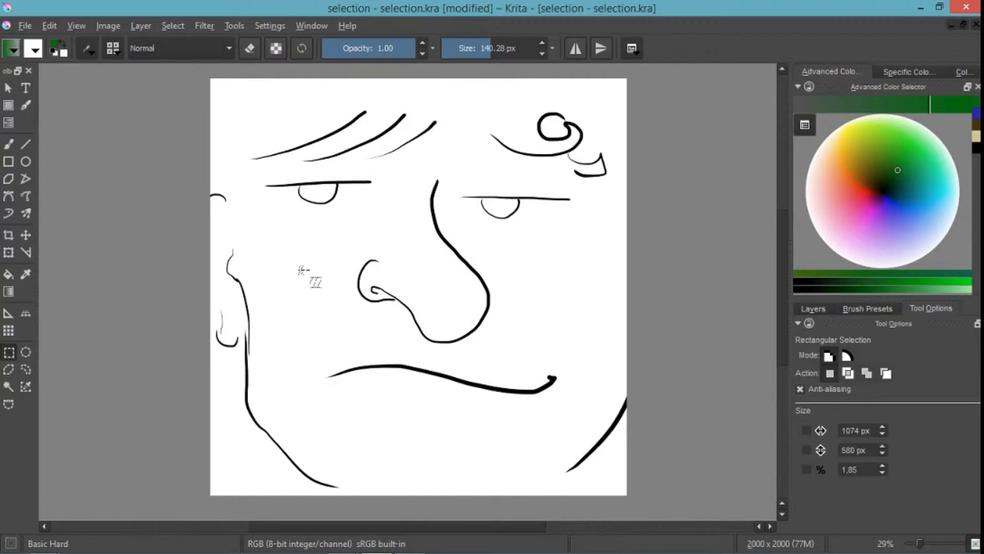
pyautogui.click(9, 387)
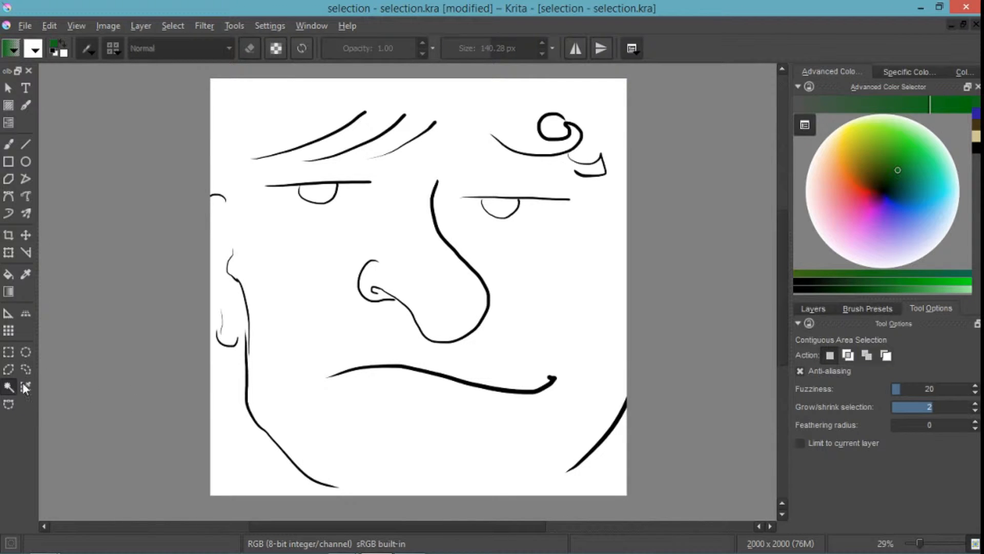
pyautogui.click(351, 182)
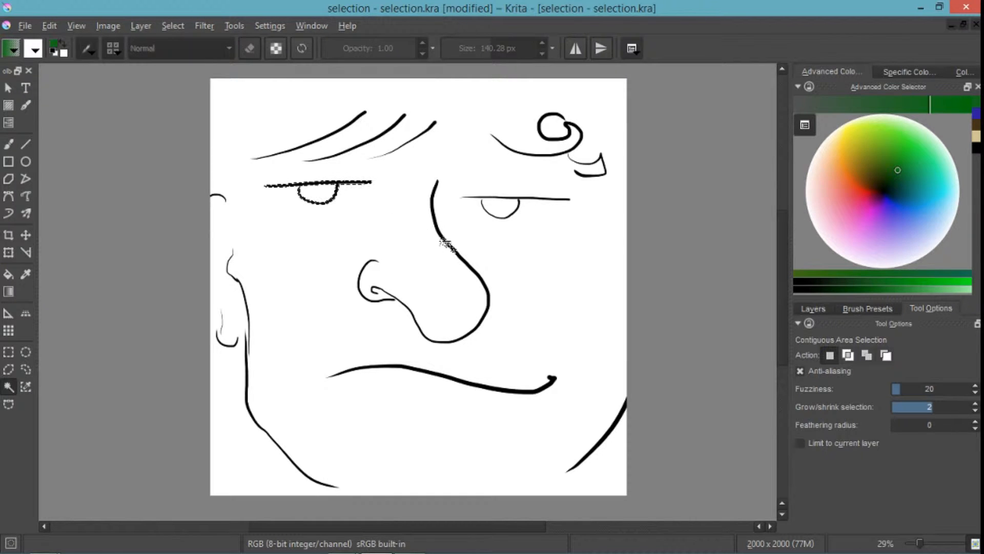
pyautogui.click(457, 264)
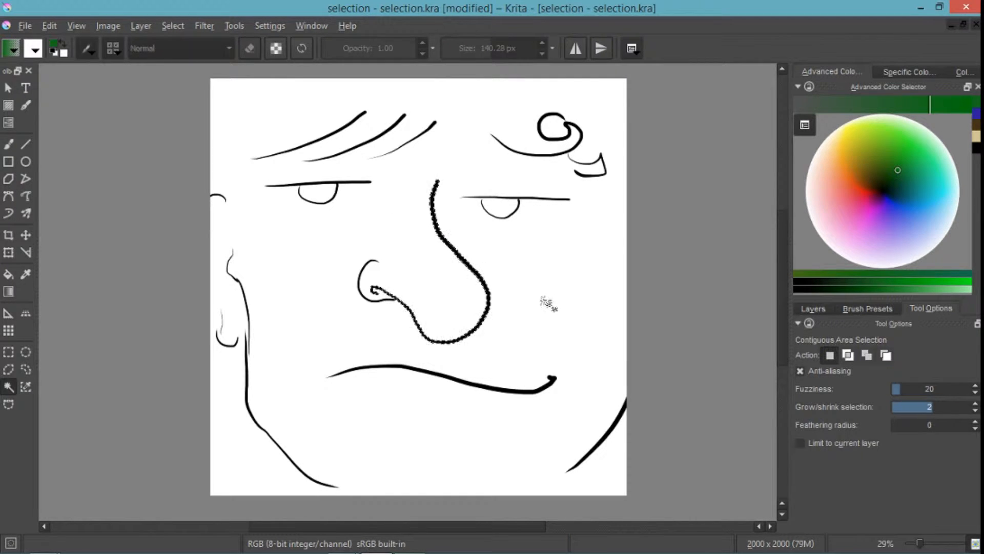
pyautogui.click(444, 378)
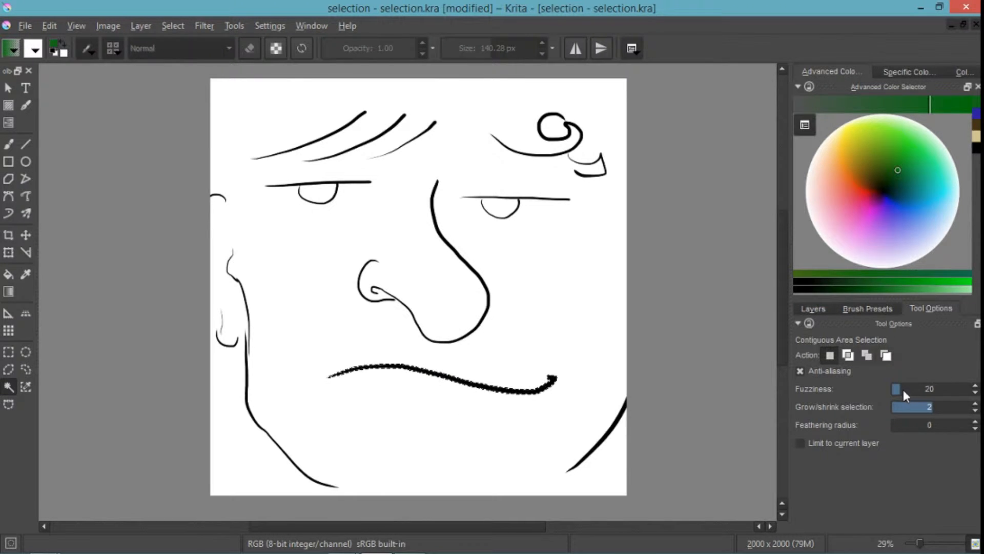
# - Select the nose outline with a grow value of 15, inspect its border up close, and clear the selection
pyautogui.moveTo(934, 408); pyautogui.dragTo(942, 406)
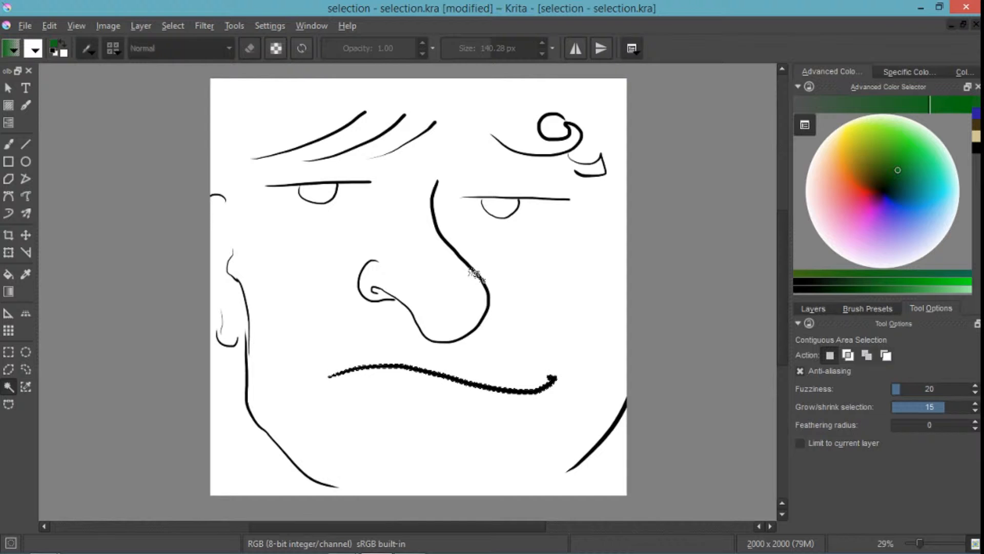
pyautogui.click(470, 266)
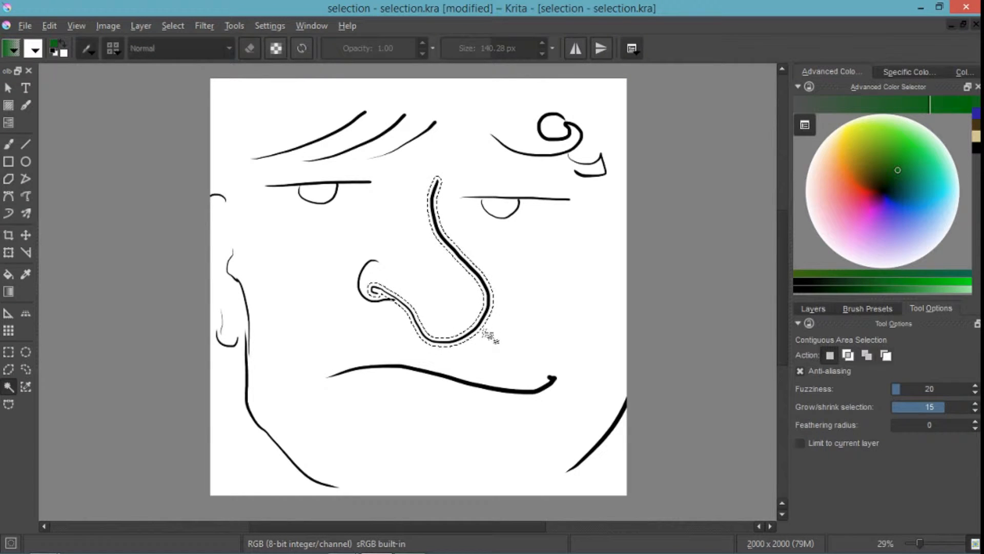
pyautogui.scroll(6, 485, 278)
pyautogui.scroll(-3, 480, 287)
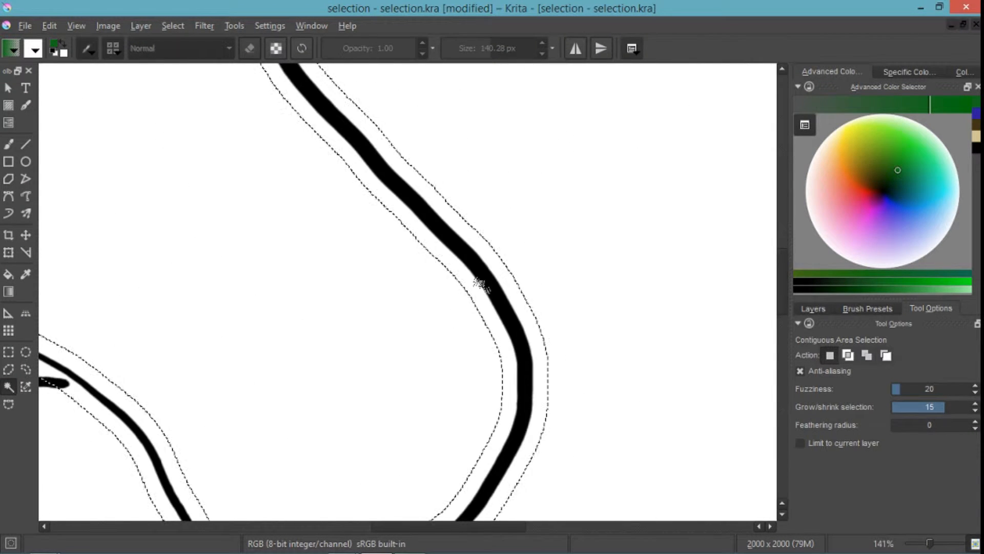
pyautogui.hotkey('ctrl', 'shift', 'a')
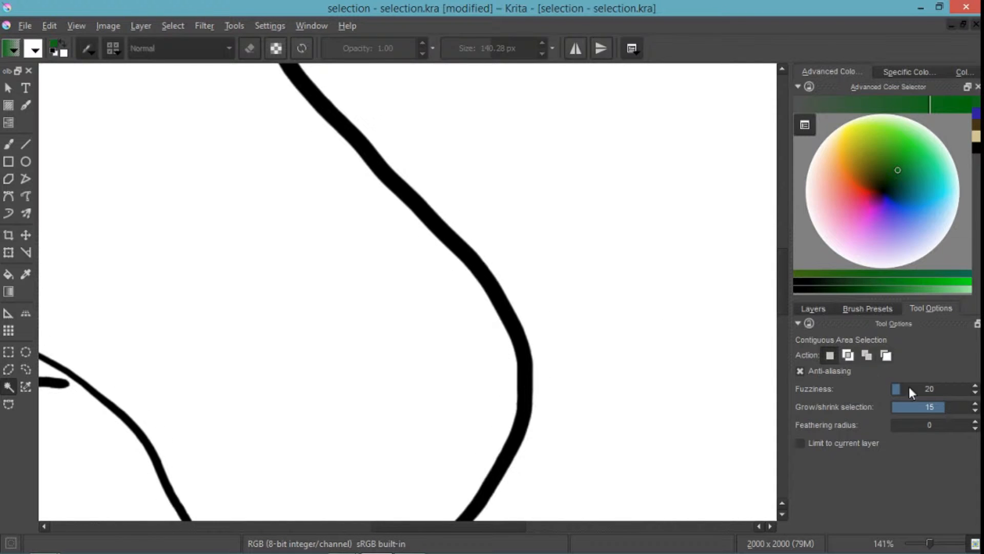
# - Select the nose outline with grow/shrink at -2 and again at 0, clearing the selection each time
pyautogui.moveTo(923, 408); pyautogui.dragTo(917, 410)
pyautogui.moveTo(927, 411); pyautogui.dragTo(927, 411)
pyautogui.click(530, 374)
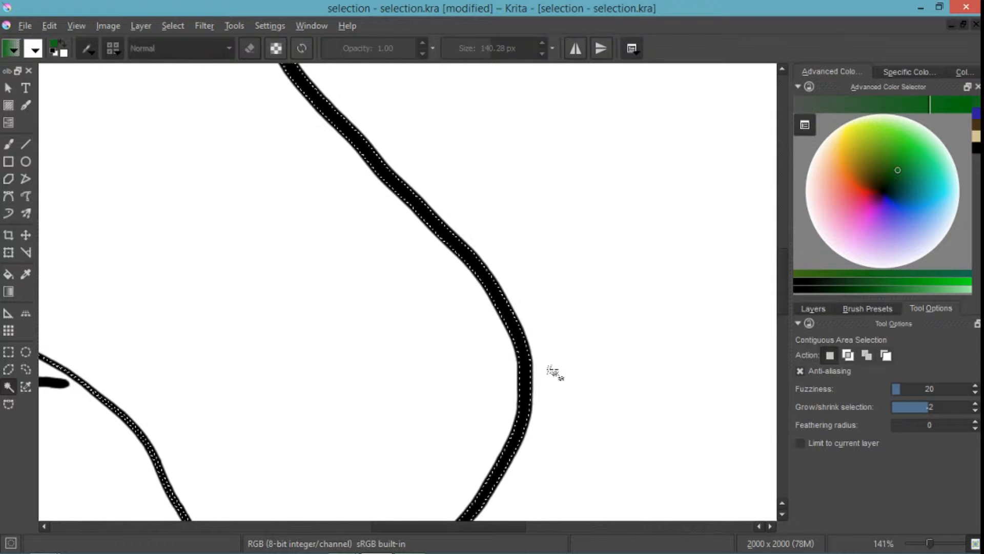
pyautogui.hotkey('ctrl', 'shift', 'a')
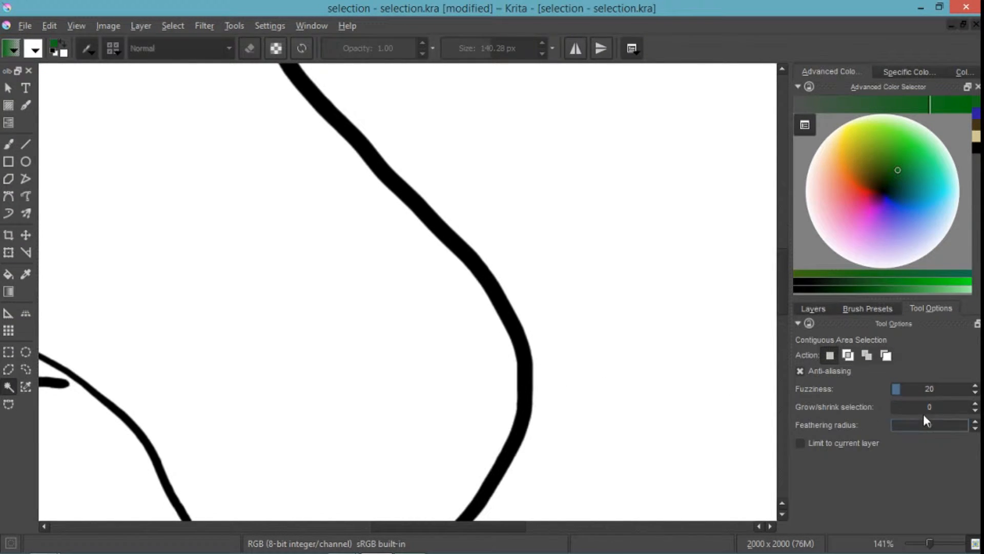
pyautogui.click(539, 353)
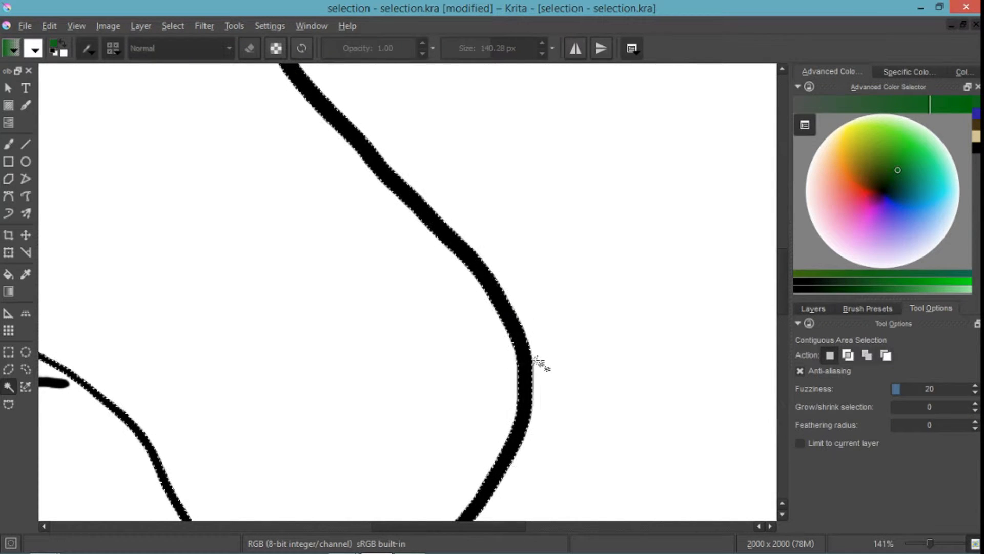
pyautogui.hotkey('ctrl', 'shift', 'a')
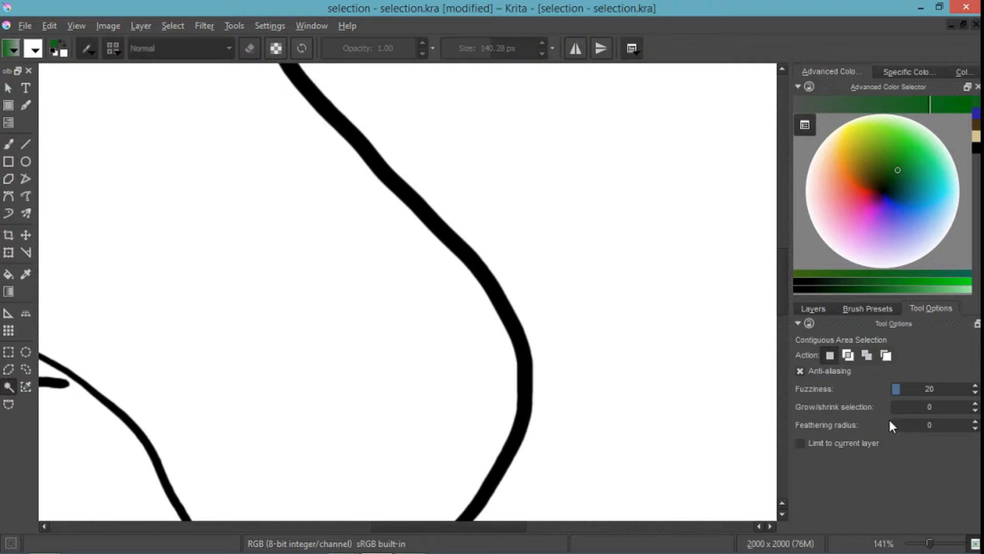
# - Set the fuzziness to 7, select the nose outline, and inspect how closely the selection follows the line
pyautogui.moveTo(903, 387); pyautogui.dragTo(906, 388)
pyautogui.moveTo(898, 392); pyautogui.dragTo(895, 393)
pyautogui.click(515, 329)
pyautogui.scroll(-5, 580, 331)
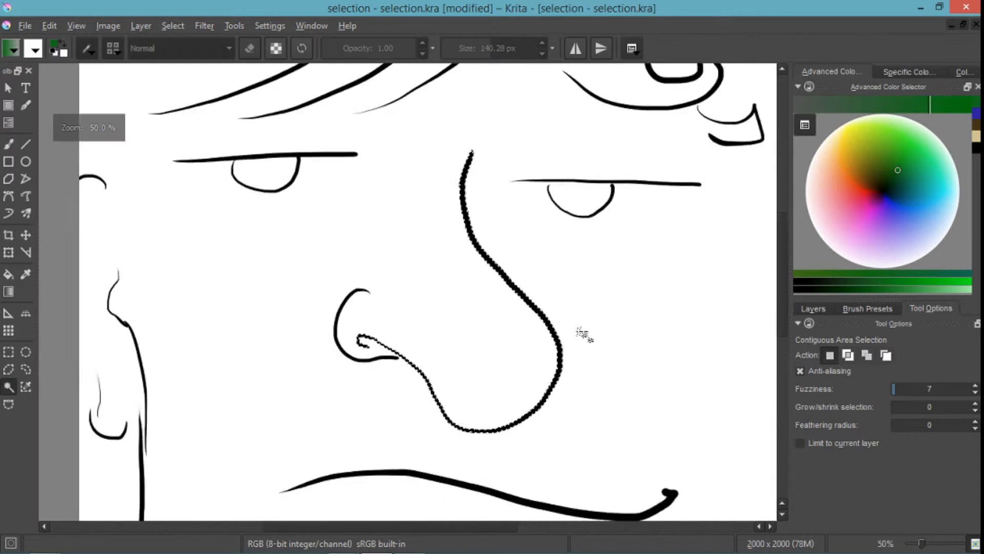
pyautogui.scroll(2, 585, 331)
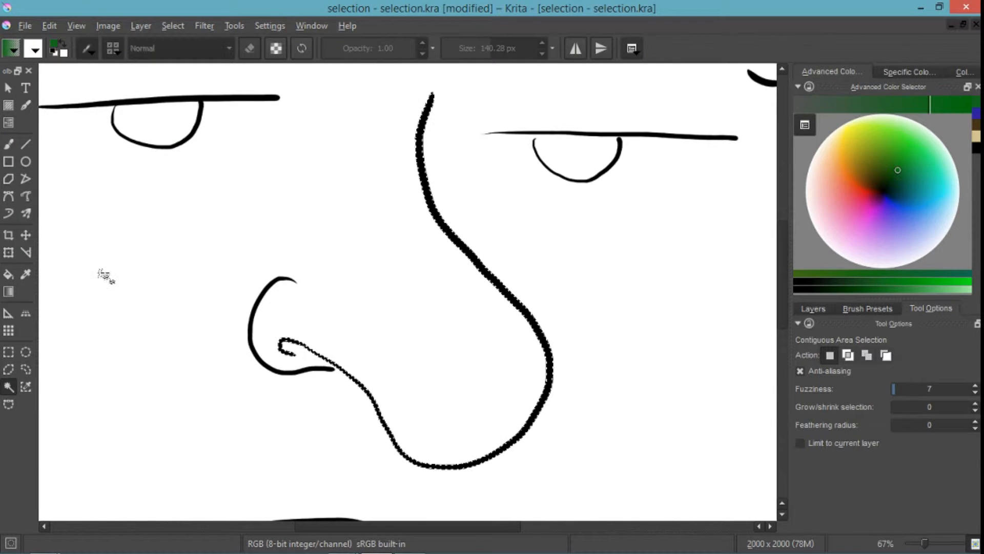
# - Clear the nose selection and paint a green blob with the brush on the cheek beside the nose
pyautogui.click(11, 144)
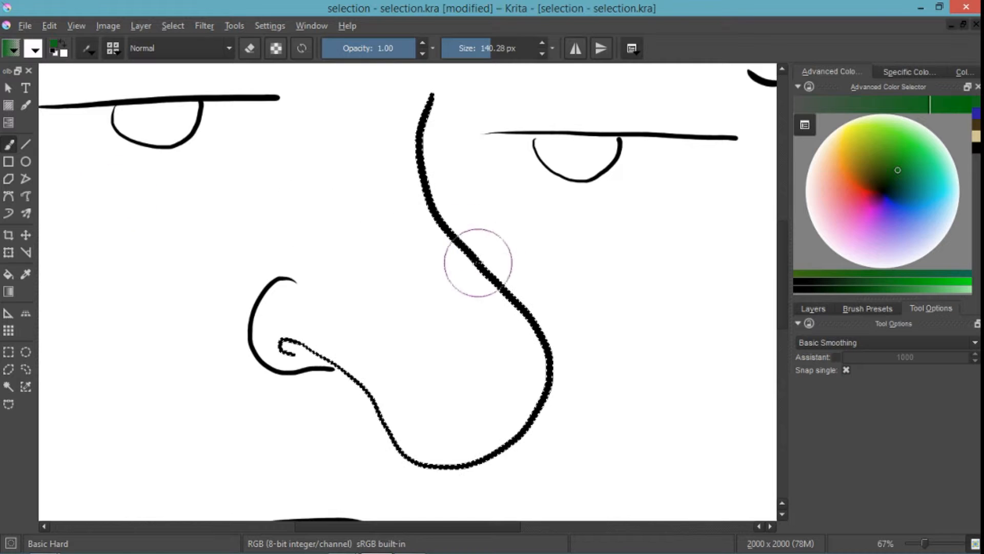
pyautogui.hotkey('ctrl', 'shift', 'a')
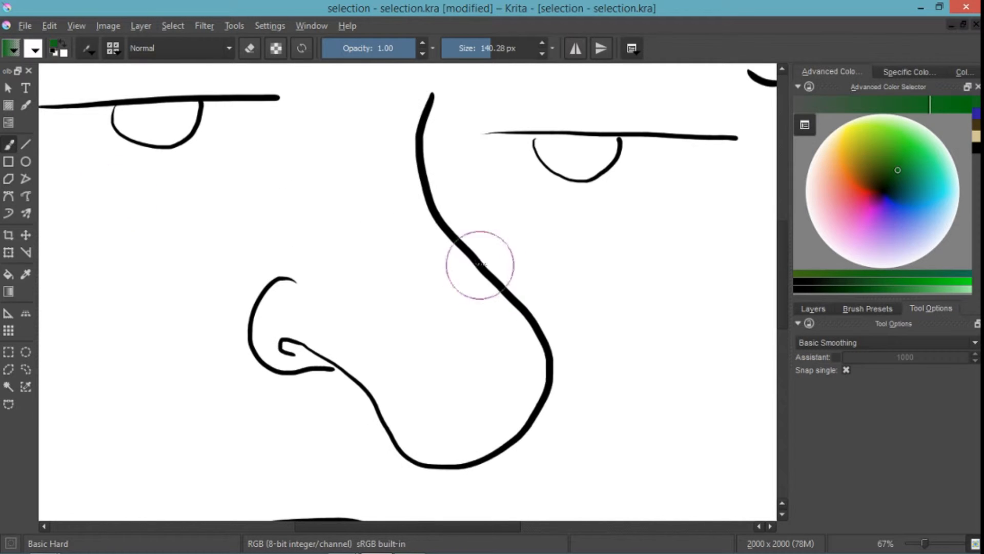
pyautogui.click(11, 388)
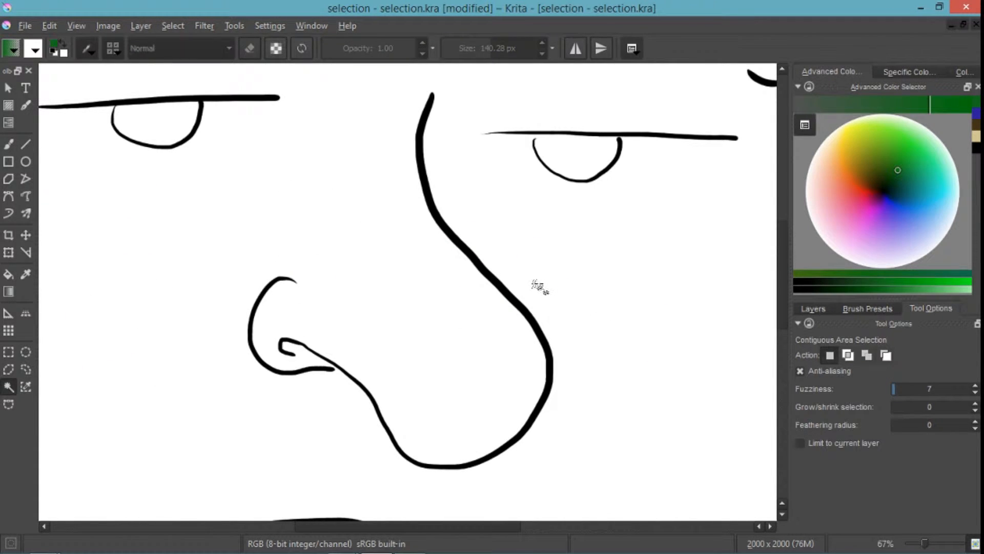
pyautogui.press('b')
pyautogui.moveTo(670, 292)
pyautogui.mouseDown()
pyautogui.moveTo(685, 322)
pyautogui.moveTo(649, 302)
pyautogui.moveTo(666, 284)
pyautogui.moveTo(687, 306)
pyautogui.moveTo(664, 319)
pyautogui.moveTo(639, 284)
pyautogui.mouseUp()
pyautogui.moveTo(659, 348)
pyautogui.mouseDown()
pyautogui.moveTo(669, 359)
pyautogui.moveTo(661, 331)
pyautogui.moveTo(615, 336)
pyautogui.mouseUp()
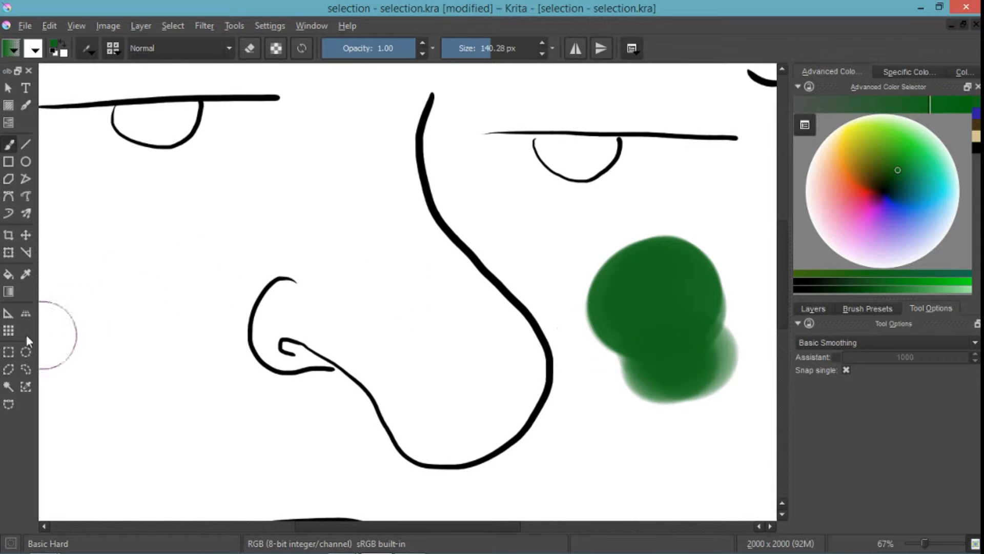
# - Select the green blob with Contiguous Selection at fuzziness 23 and again at fuzziness 63
pyautogui.click(8, 387)
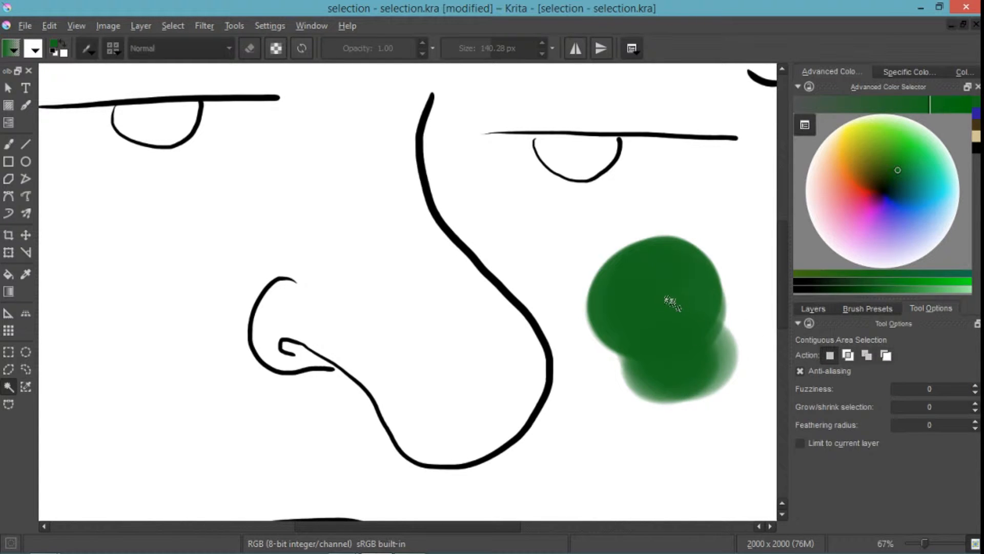
pyautogui.moveTo(911, 388); pyautogui.dragTo(902, 386)
pyautogui.click(701, 393)
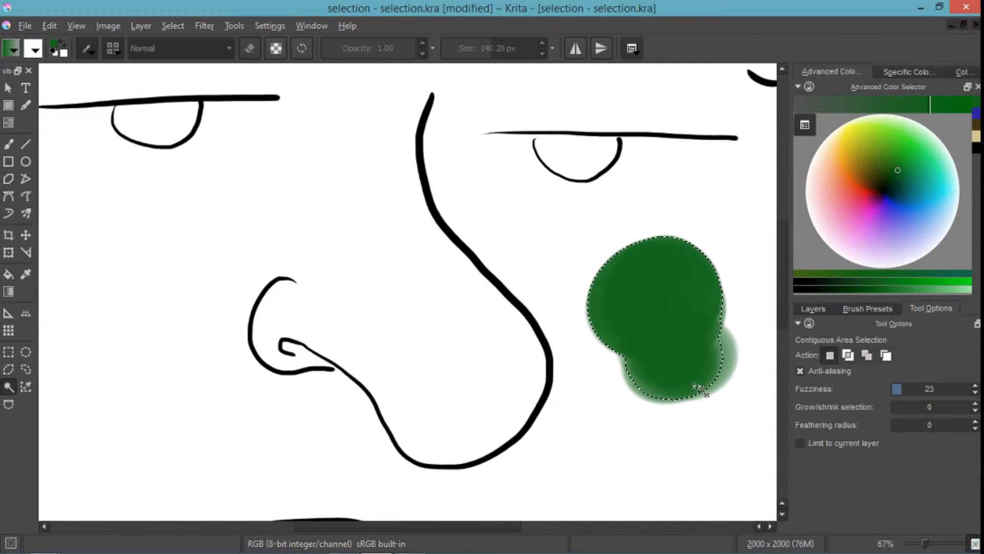
pyautogui.moveTo(910, 386); pyautogui.dragTo(916, 386)
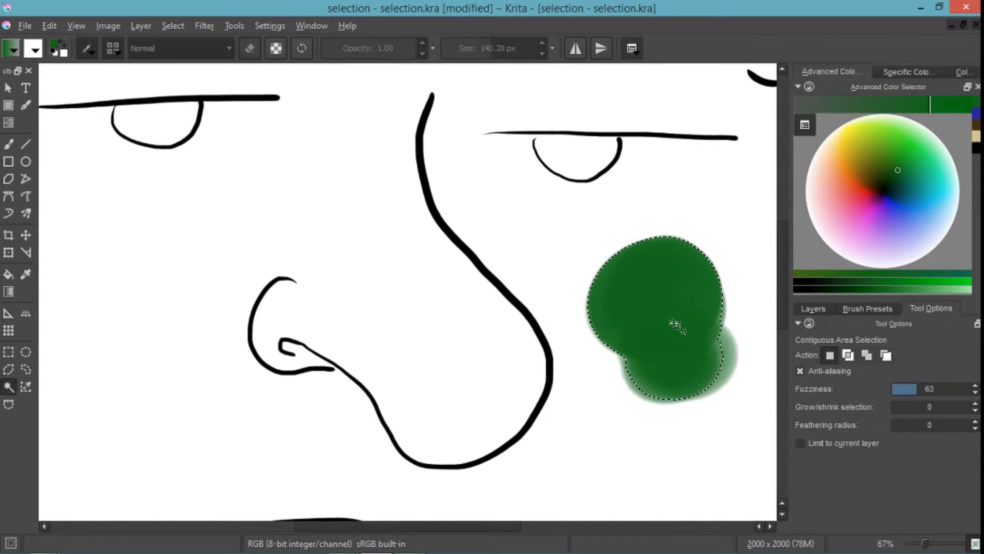
pyautogui.click(699, 377)
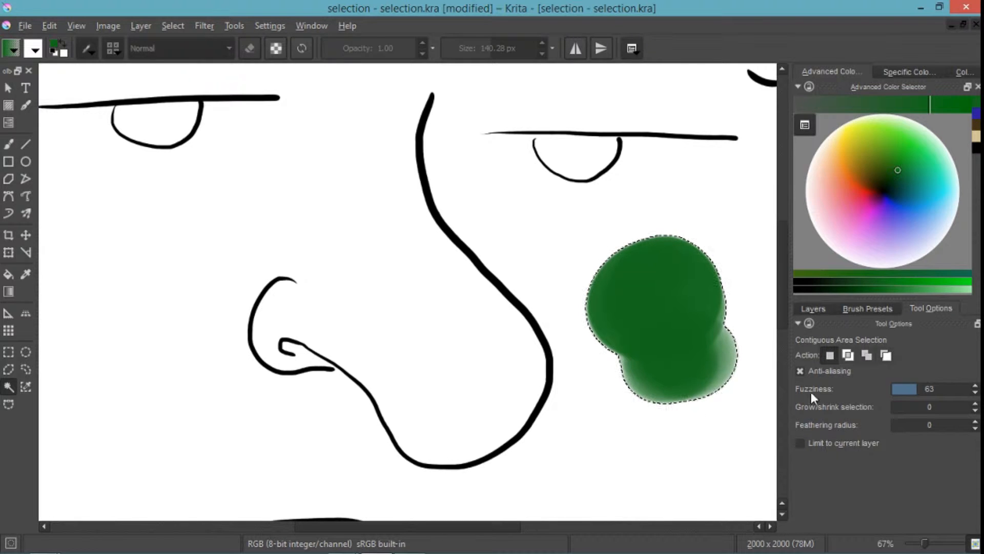
# - Make a contiguous selection from the green blob at fuzziness 101, and reselect the blob at fuzziness 57
pyautogui.click(930, 387)
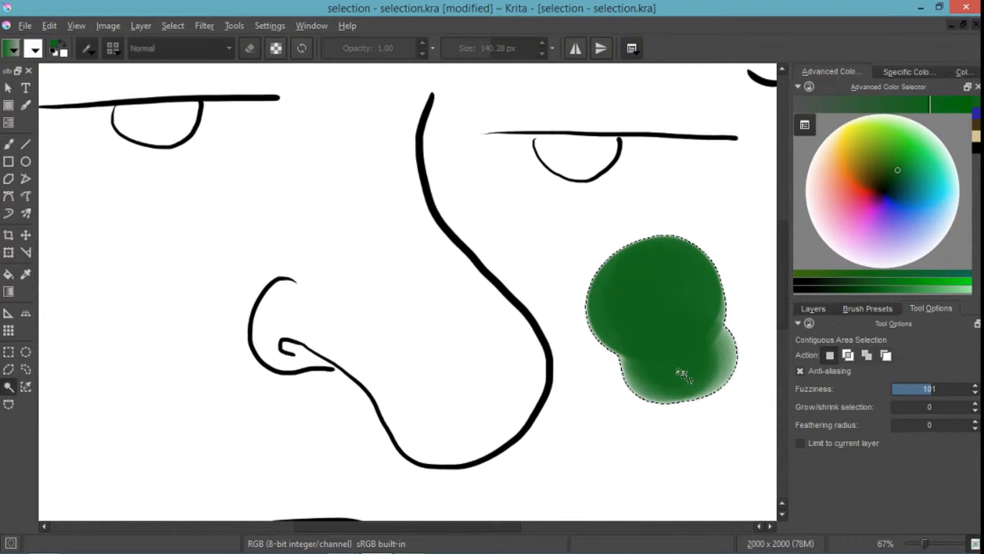
pyautogui.click(684, 376)
pyautogui.moveTo(685, 375); pyautogui.dragTo(537, 352)
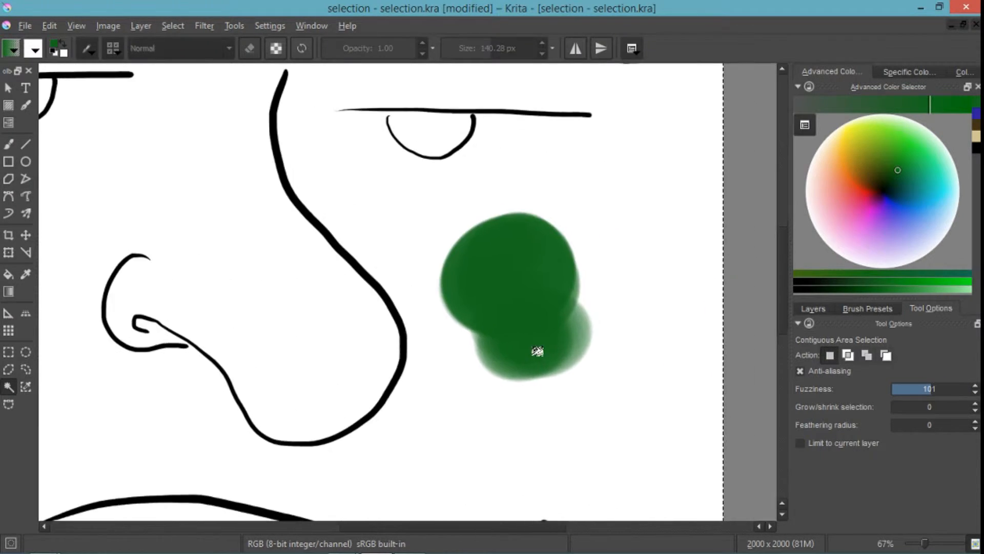
pyautogui.click(916, 389)
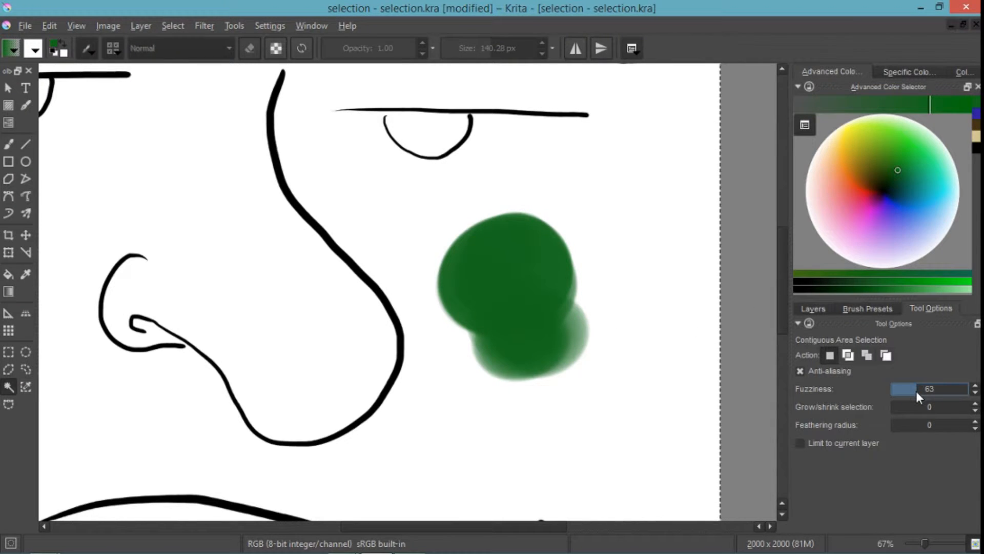
pyautogui.click(912, 389)
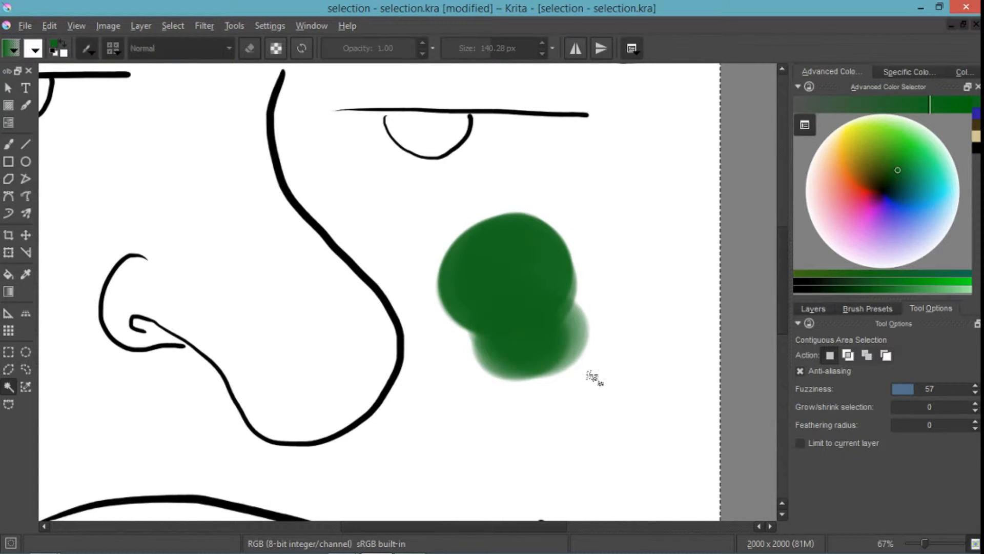
pyautogui.click(591, 376)
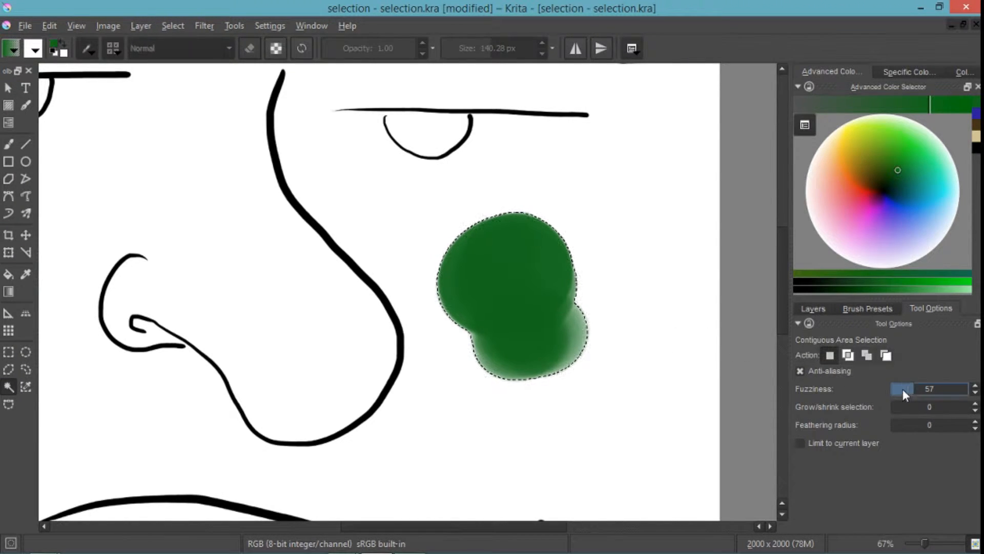
# - Reselect the green blob at fuzziness 11, inspect its edge up close, and select it again at fuzziness 3
pyautogui.moveTo(902, 389); pyautogui.dragTo(896, 394)
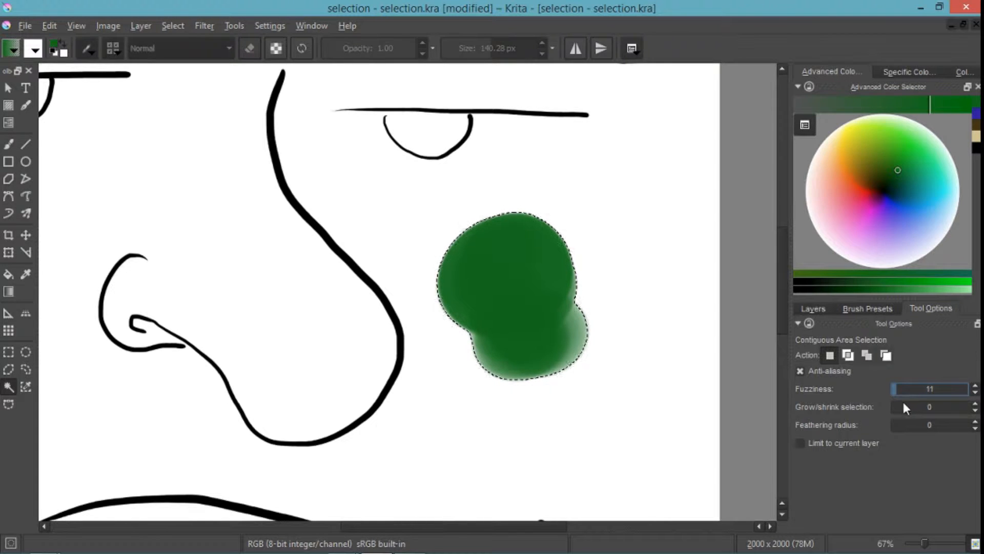
pyautogui.click(515, 288)
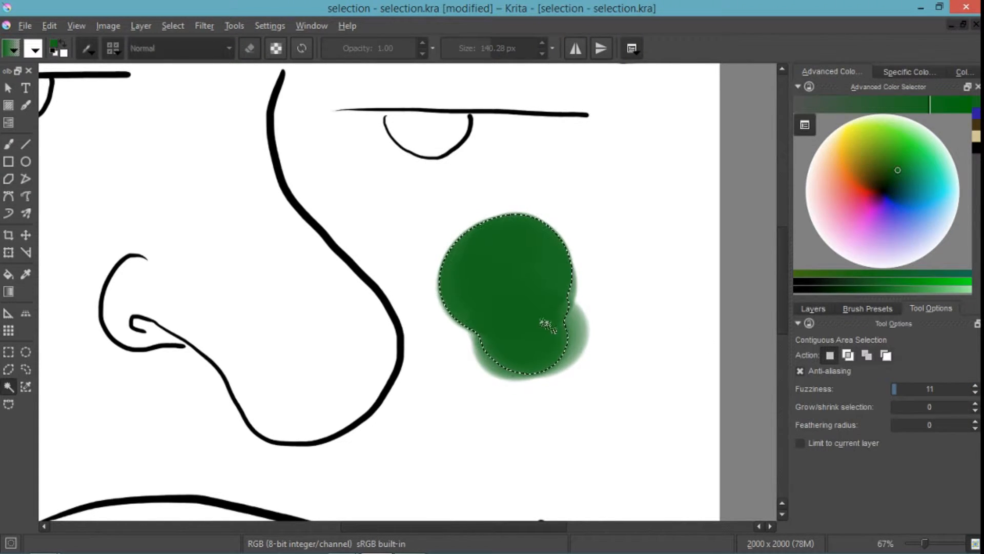
pyautogui.scroll(6, 547, 288)
pyautogui.scroll(-2, 553, 328)
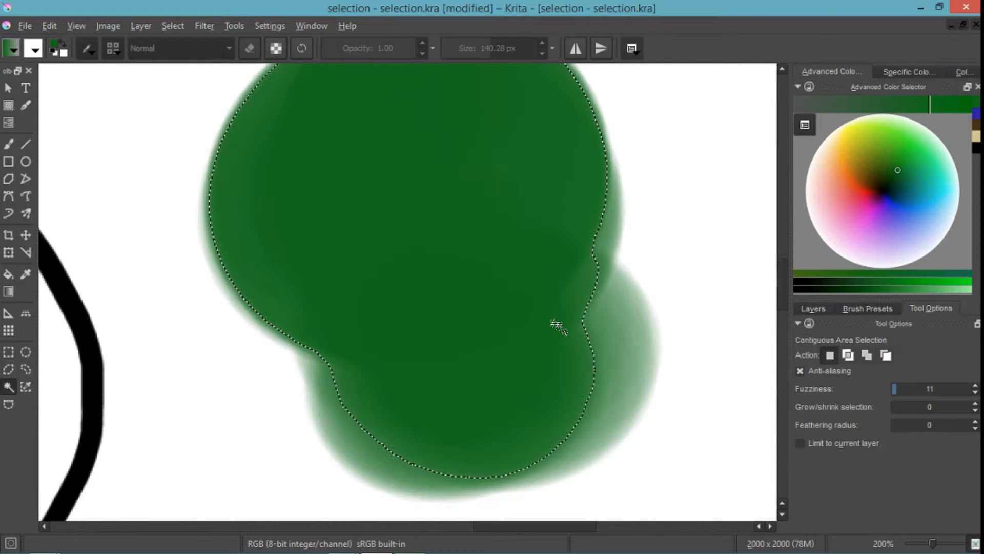
pyautogui.click(893, 390)
pyautogui.click(893, 389)
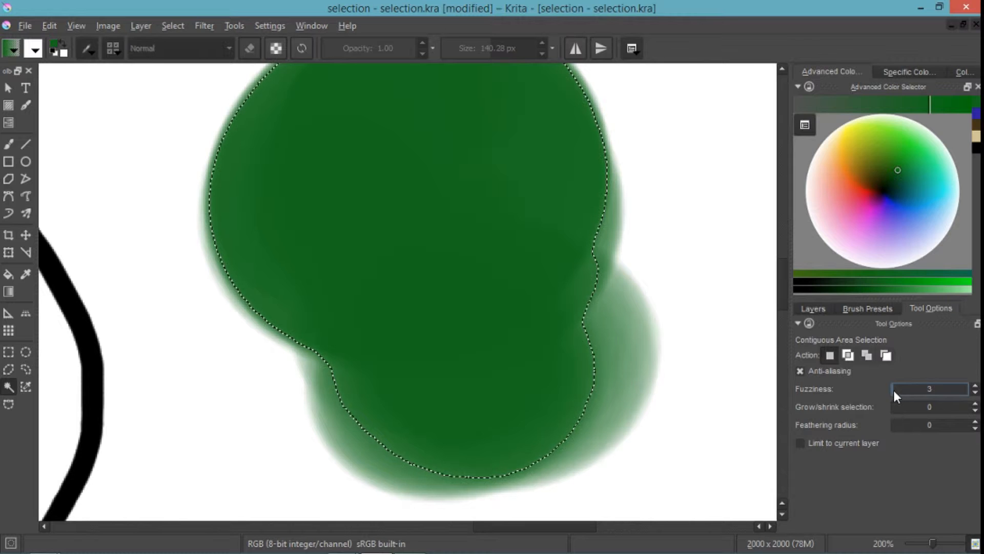
pyautogui.click(509, 359)
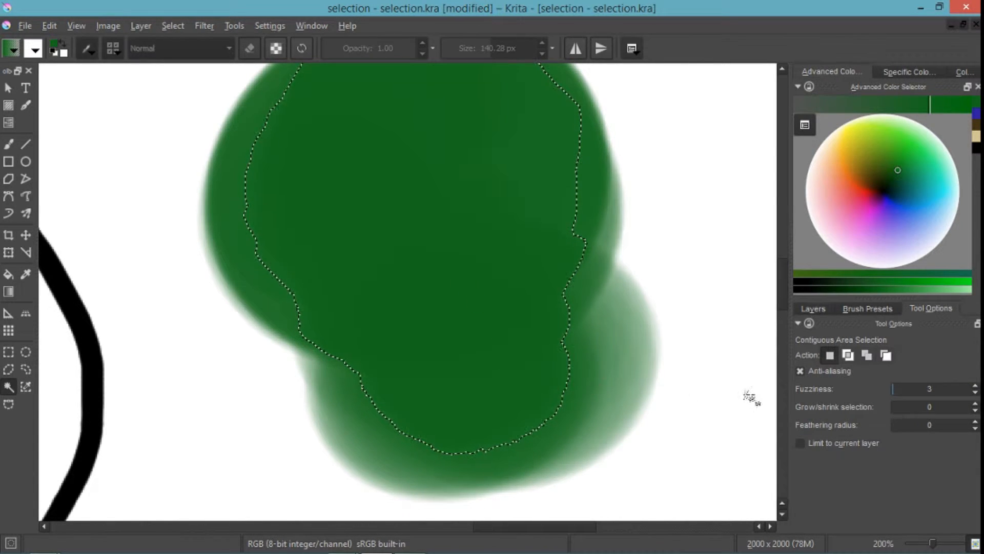
# - Reselect the green blob with Contiguous Selection at fuzziness 15 and again at fuzziness 28
pyautogui.click(897, 390)
pyautogui.click(492, 297)
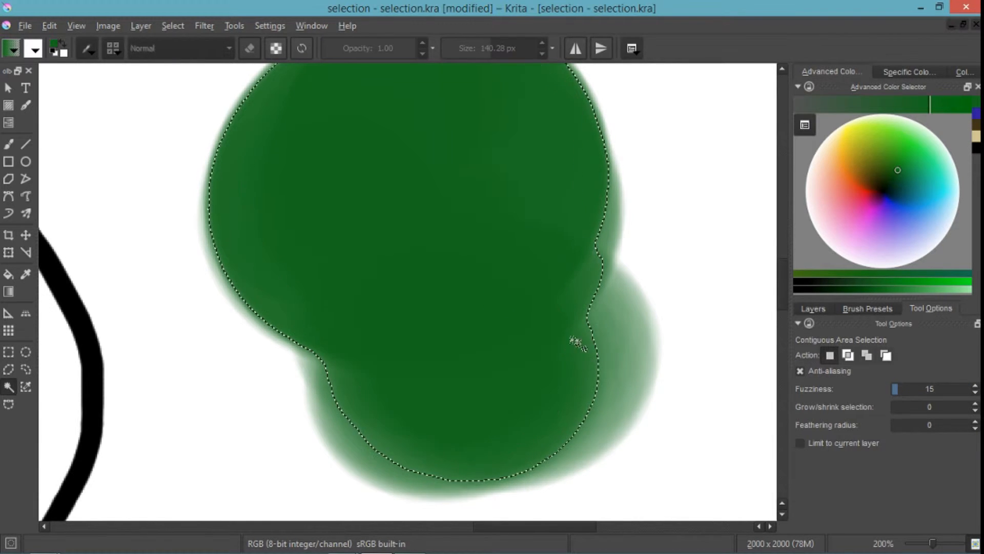
pyautogui.click(902, 392)
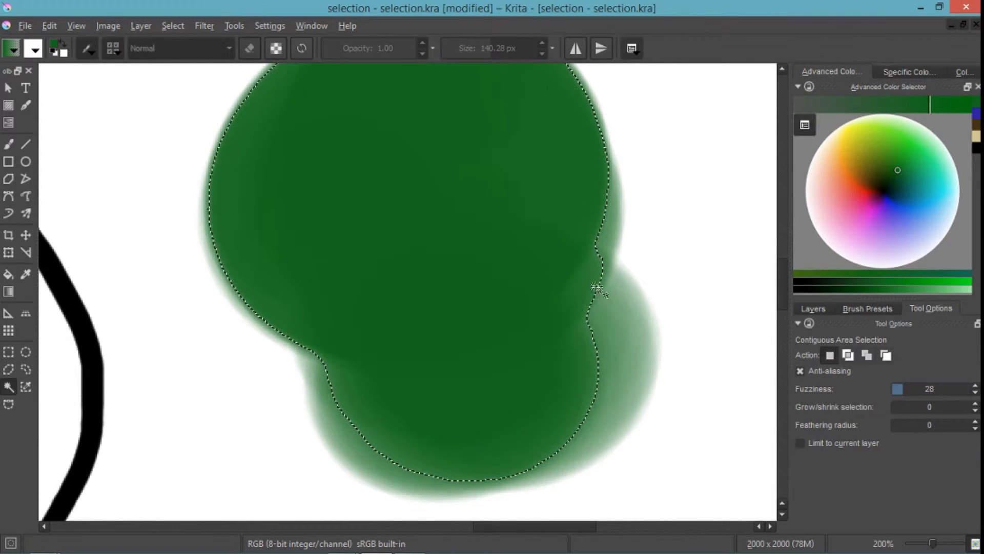
pyautogui.click(541, 351)
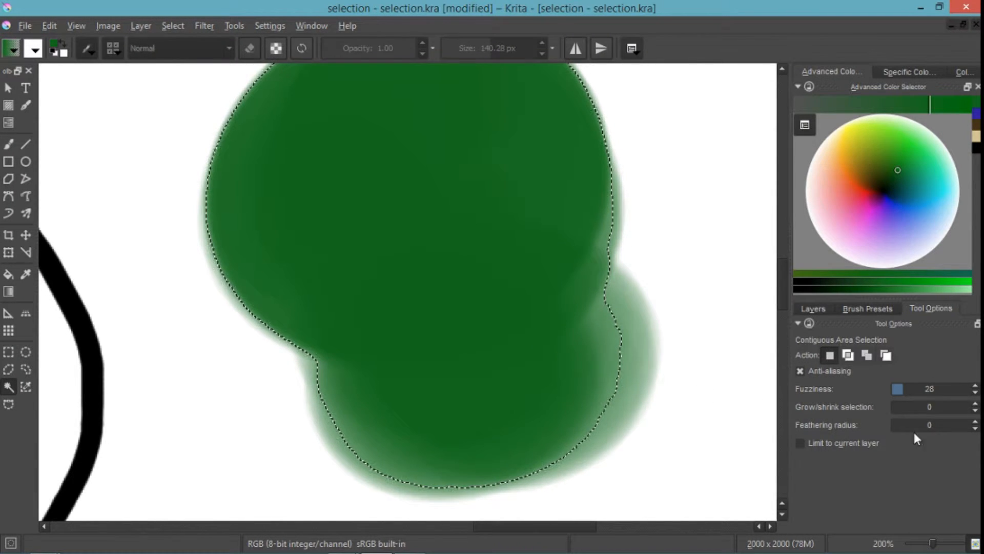
# - Set the Contiguous Selection feathering radius to 13, reselect the green blob, and inspect its outline
pyautogui.click(896, 426)
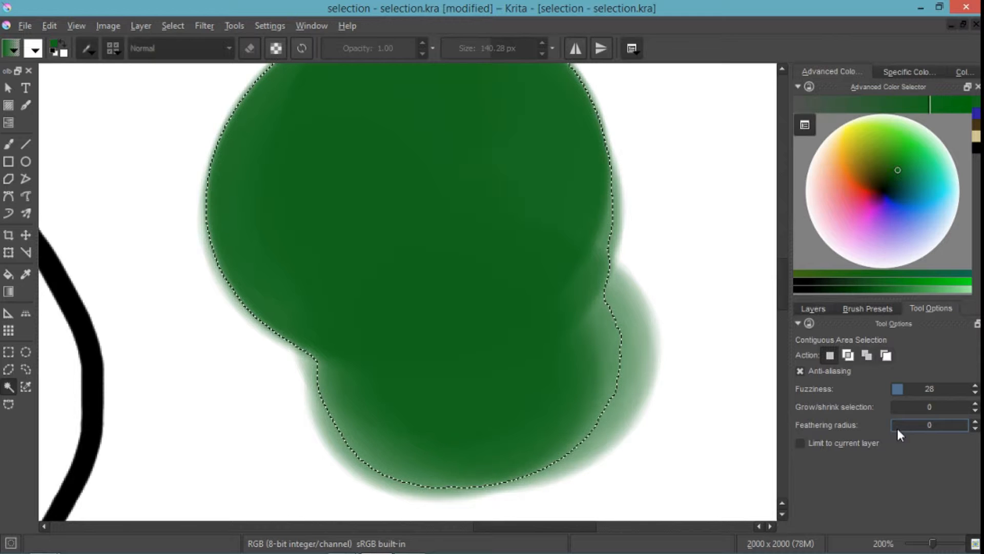
pyautogui.moveTo(903, 429); pyautogui.dragTo(916, 427)
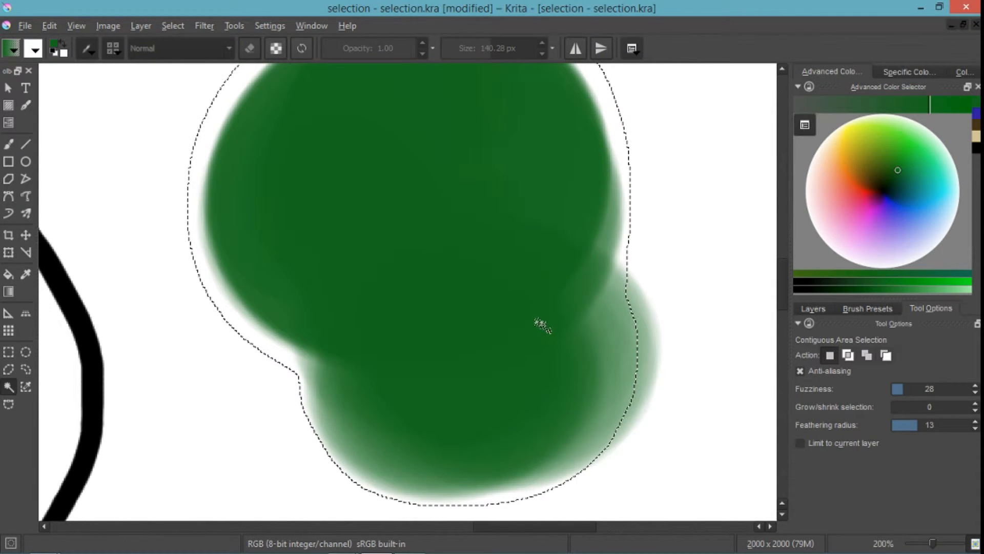
pyautogui.scroll(-4, 544, 323)
pyautogui.scroll(3, 545, 319)
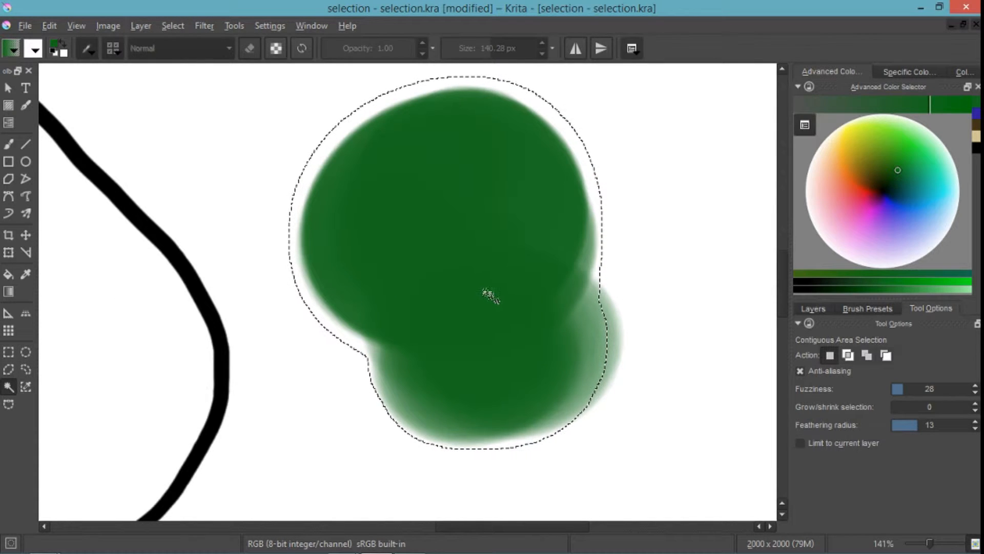
# - Clear the green paint inside the feathered selection and inspect the soft edge up close
pyautogui.press('b')
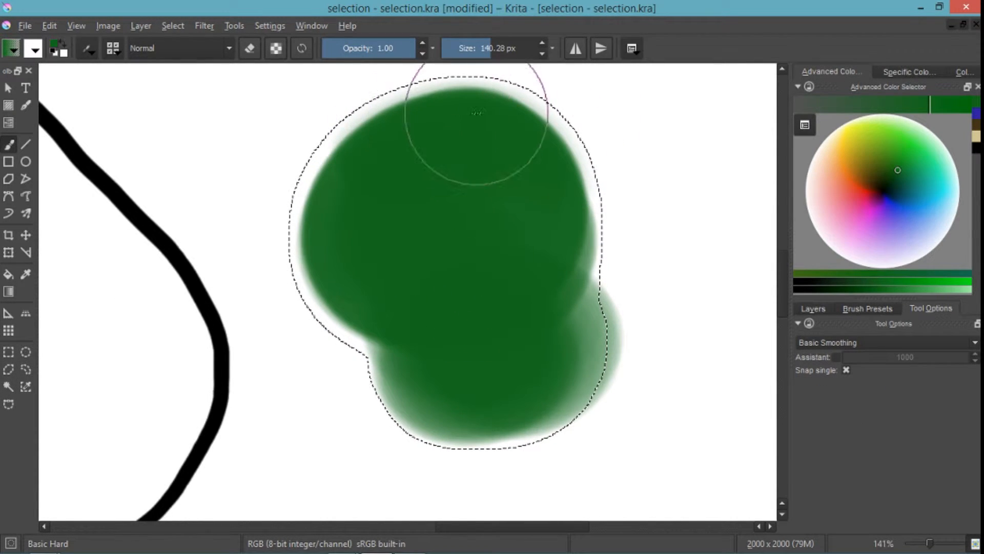
pyautogui.moveTo(477, 112)
pyautogui.mouseDown()
pyautogui.moveTo(336, 196)
pyautogui.moveTo(318, 241)
pyautogui.moveTo(488, 282)
pyautogui.moveTo(470, 290)
pyautogui.moveTo(463, 328)
pyautogui.mouseUp()
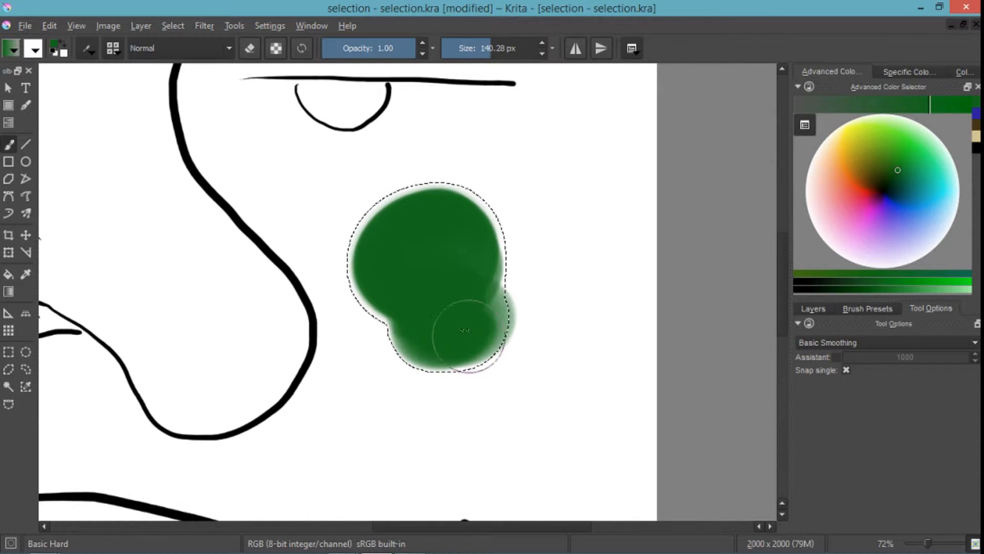
pyautogui.press('Delete')
pyautogui.moveTo(439, 264)
pyautogui.mouseDown()
pyautogui.moveTo(404, 269)
pyautogui.moveTo(446, 270)
pyautogui.moveTo(447, 236)
pyautogui.moveTo(387, 235)
pyautogui.moveTo(423, 308)
pyautogui.moveTo(434, 243)
pyautogui.moveTo(478, 224)
pyautogui.moveTo(467, 333)
pyautogui.moveTo(509, 318)
pyautogui.moveTo(398, 227)
pyautogui.moveTo(429, 342)
pyautogui.moveTo(513, 259)
pyautogui.moveTo(390, 233)
pyautogui.moveTo(431, 345)
pyautogui.moveTo(450, 238)
pyautogui.moveTo(424, 316)
pyautogui.mouseUp()
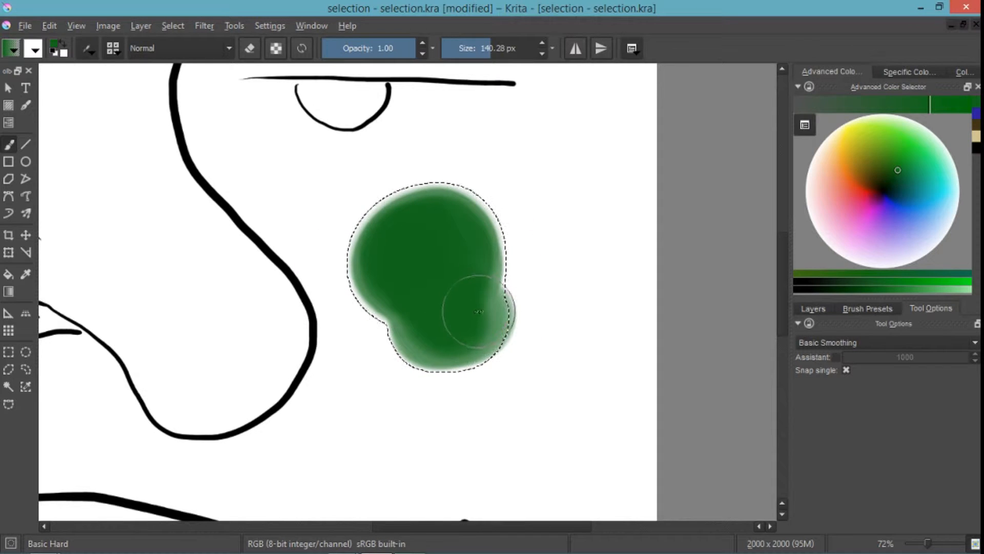
pyautogui.press('Delete')
pyautogui.scroll(4, 467, 261)
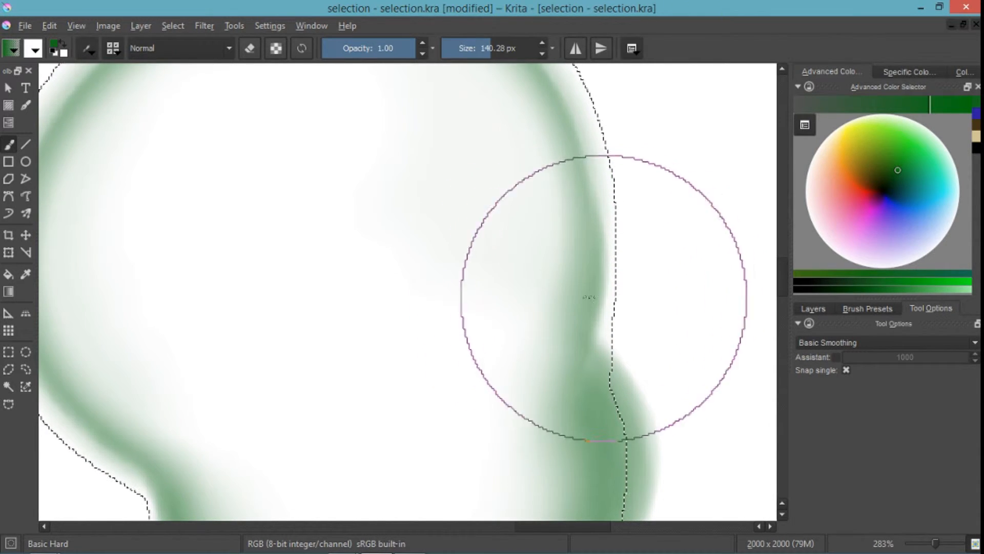
pyautogui.scroll(-1, 521, 283)
pyautogui.scroll(-4, 520, 283)
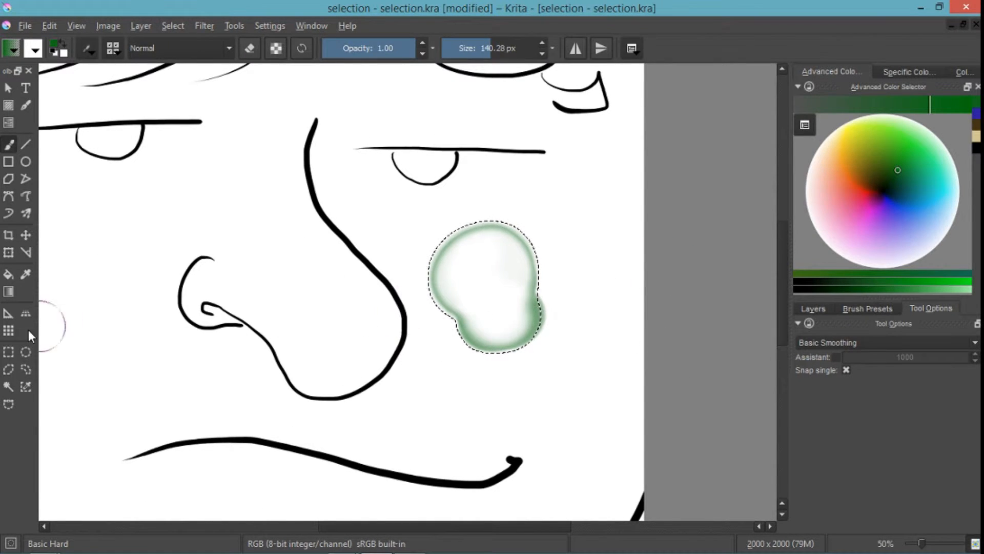
# - Turn on Limit to current layer for Contiguous Selection and display the layer list
pyautogui.click(18, 388)
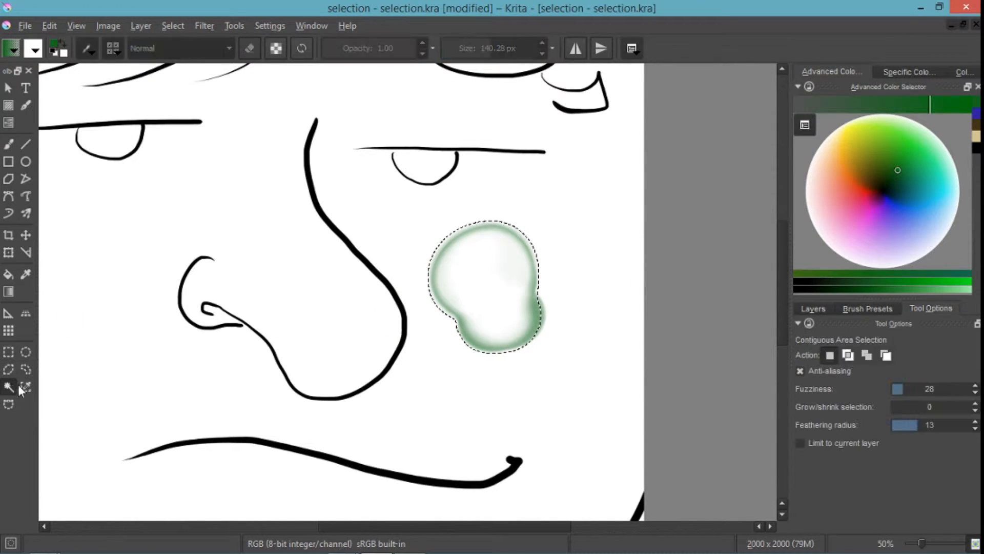
pyautogui.click(801, 444)
pyautogui.click(819, 310)
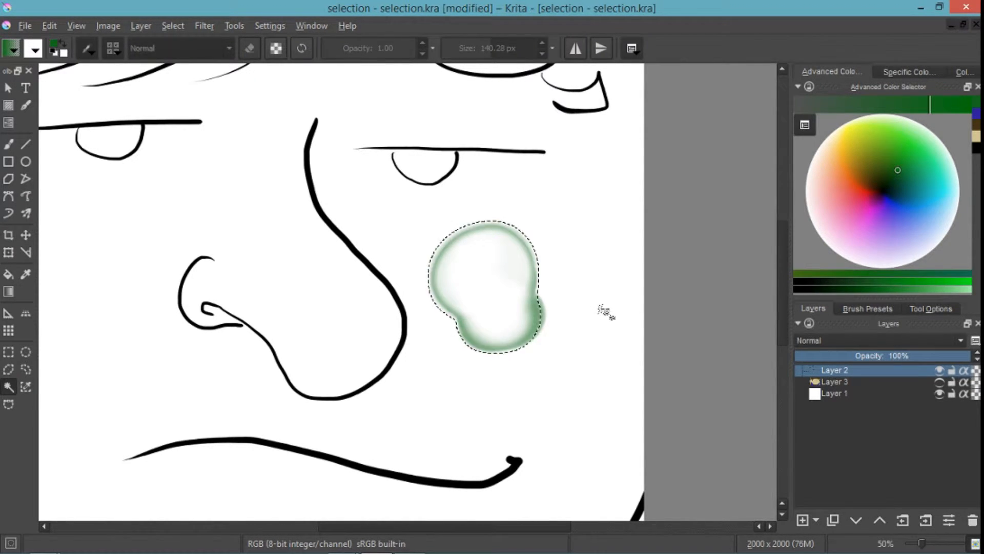
# - Undo the clearing of the green blob and remove the selection
pyautogui.hotkey('ctrl', 'z')
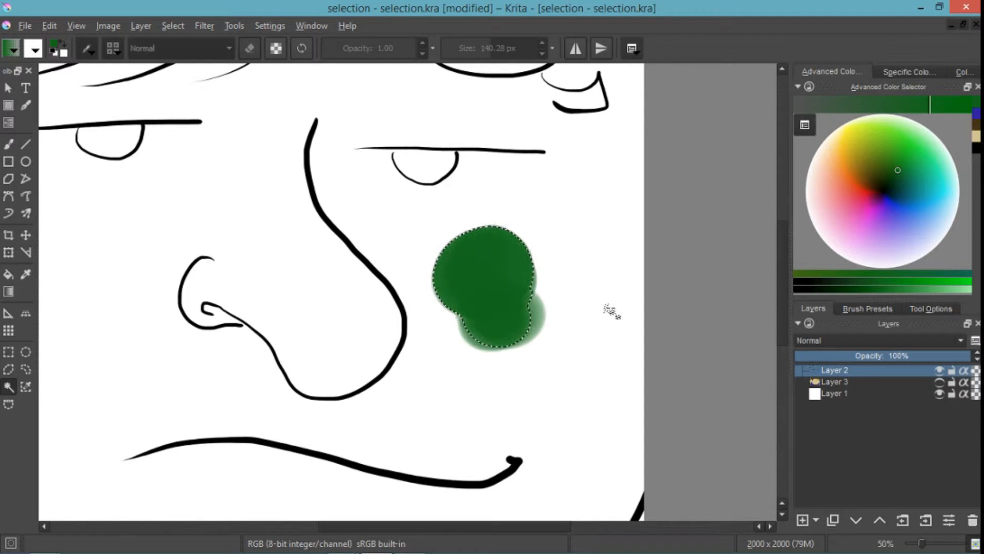
pyautogui.hotkey('ctrl', 'shift', 'a')
# - Add a new paint layer above Layer 3 and brush a larger green patch overlapping the existing blob
pyautogui.press('b')
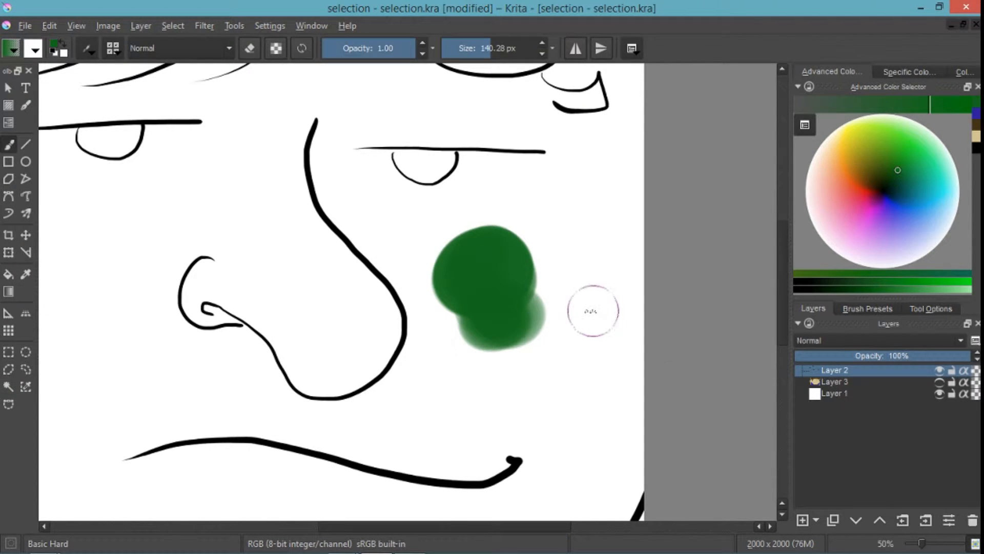
pyautogui.click(834, 382)
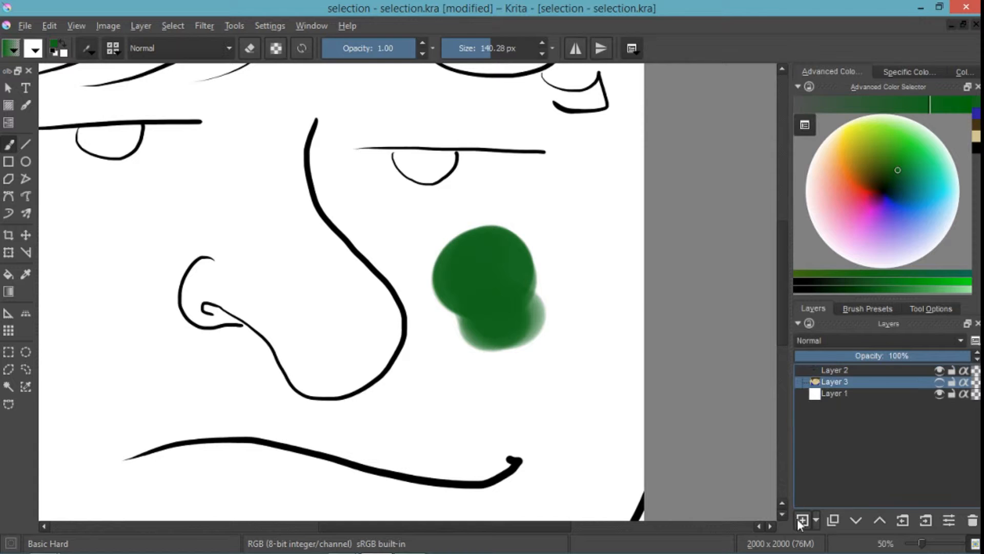
pyautogui.click(802, 520)
pyautogui.moveTo(534, 284)
pyautogui.mouseDown()
pyautogui.moveTo(477, 279)
pyautogui.moveTo(492, 273)
pyautogui.moveTo(516, 220)
pyautogui.moveTo(436, 261)
pyautogui.moveTo(518, 322)
pyautogui.moveTo(564, 331)
pyautogui.mouseUp()
# - Turn off Limit to current layer and select the combined green area at feathering radius 13 and again at 0
pyautogui.click(875, 309)
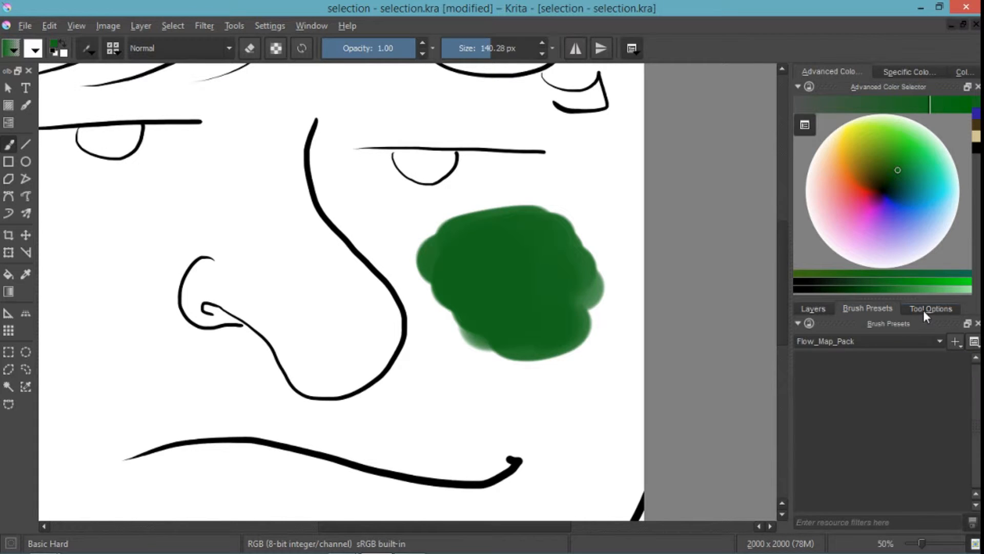
pyautogui.click(926, 311)
pyautogui.click(866, 309)
pyautogui.click(8, 386)
pyautogui.click(929, 309)
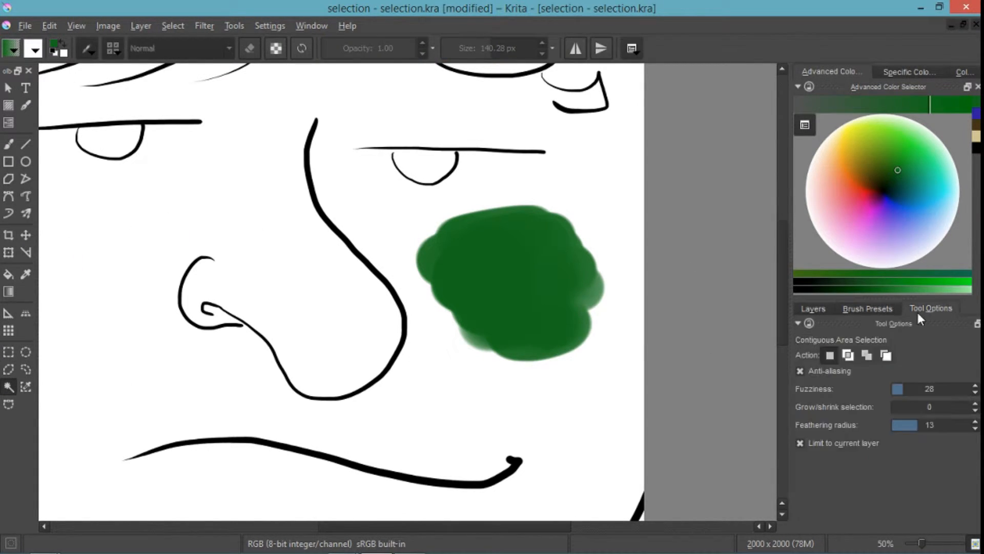
pyautogui.click(801, 443)
pyautogui.click(536, 342)
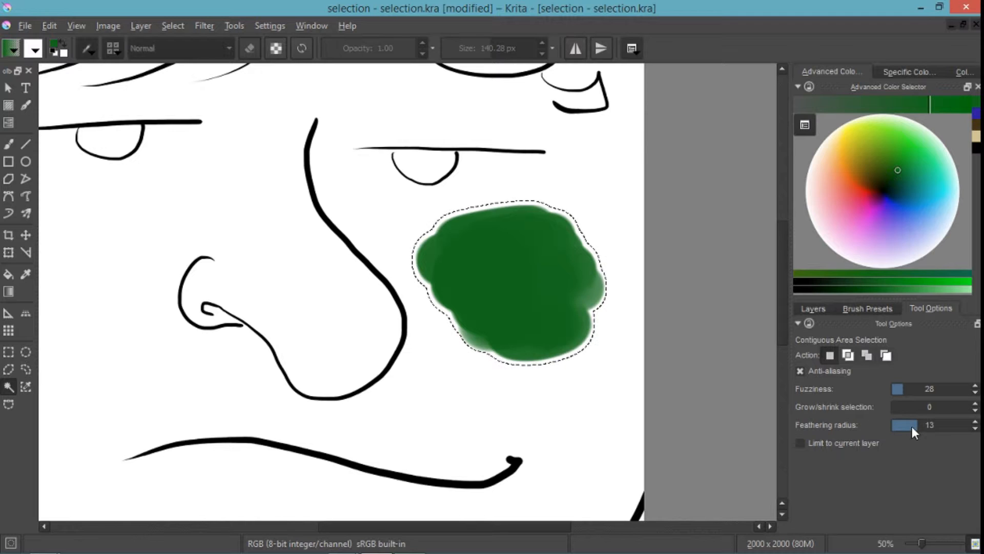
pyautogui.click(529, 299)
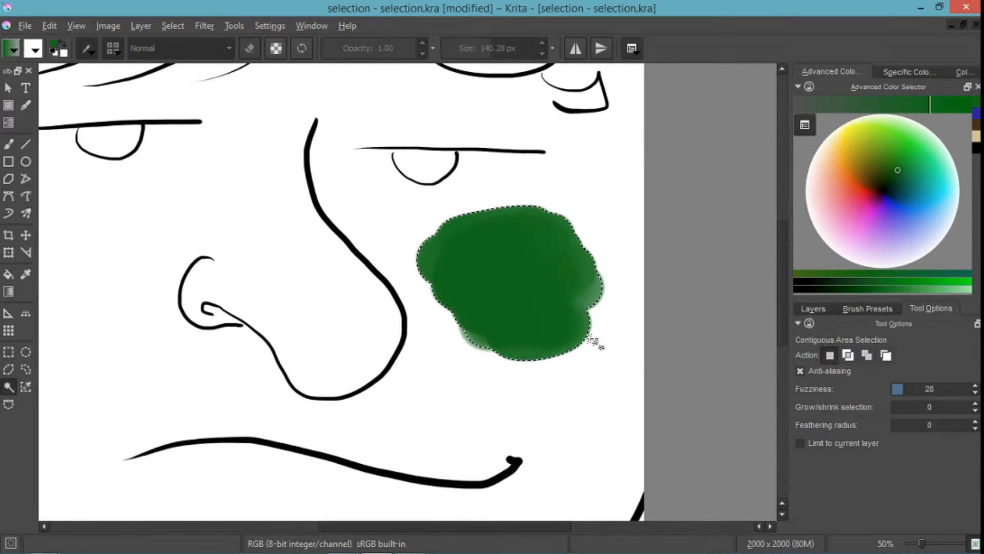
# - Turn on Limit to current layer and select the green patch on Layer 4, and separately the blob on Layer 2
pyautogui.click(801, 443)
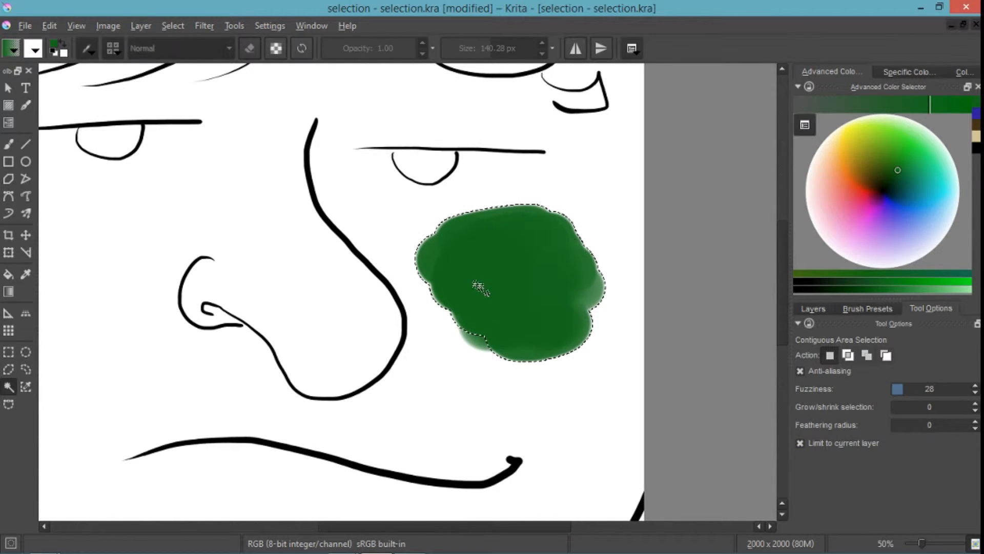
pyautogui.click(819, 311)
pyautogui.click(835, 370)
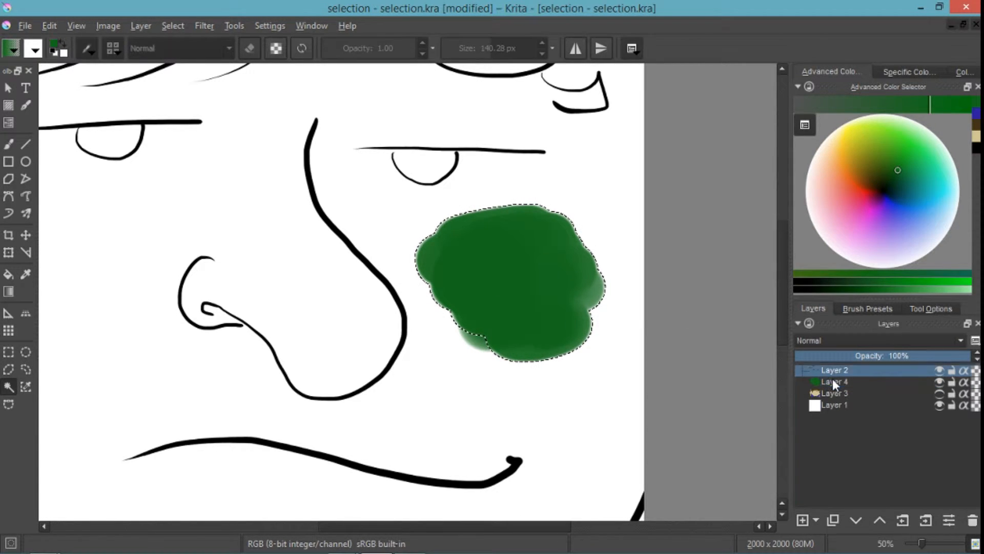
pyautogui.click(497, 292)
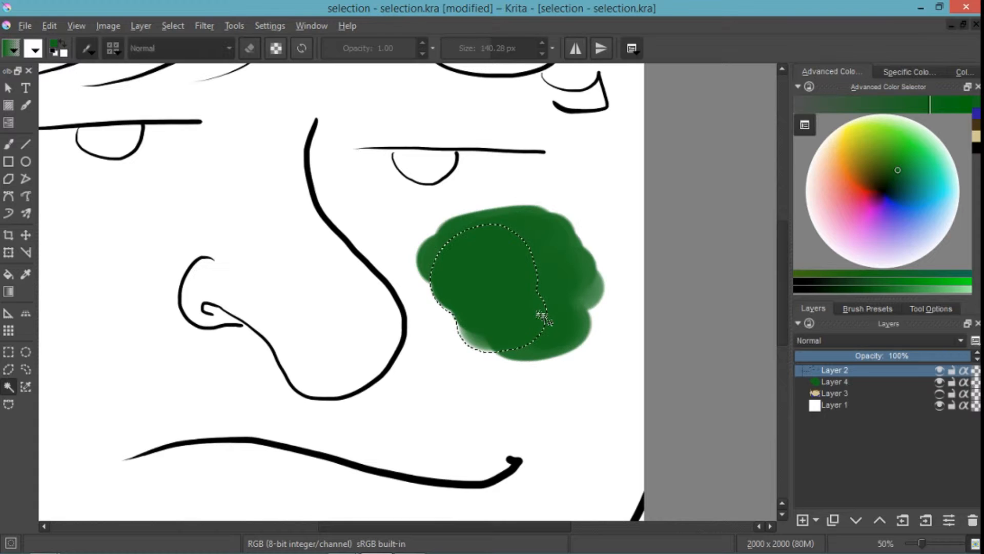
# - Remove the selection and move the Layer 4 green patch up and outward, toward the eye and canvas edge
pyautogui.click(839, 382)
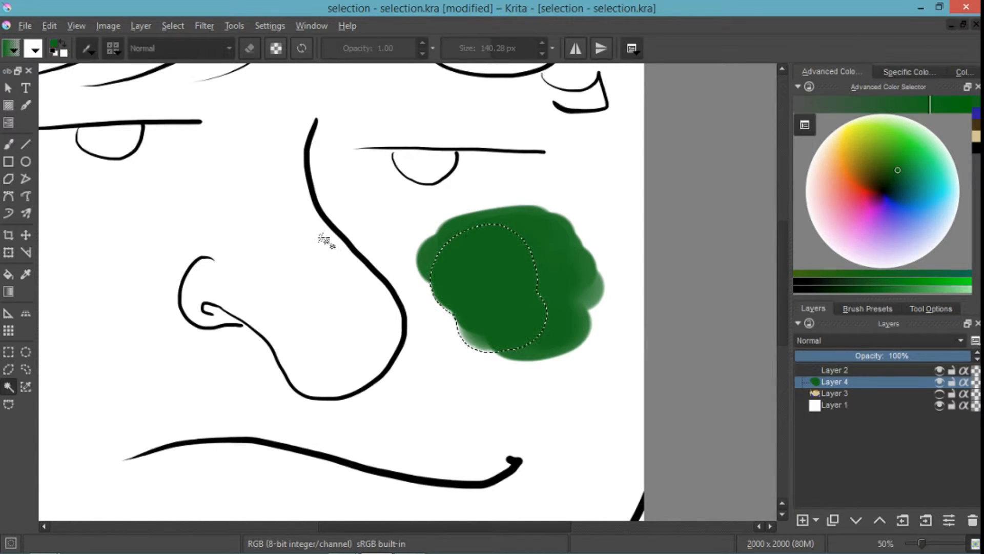
pyautogui.hotkey('ctrl', 'shift', 'a')
pyautogui.click(28, 238)
pyautogui.moveTo(490, 275); pyautogui.dragTo(575, 249)
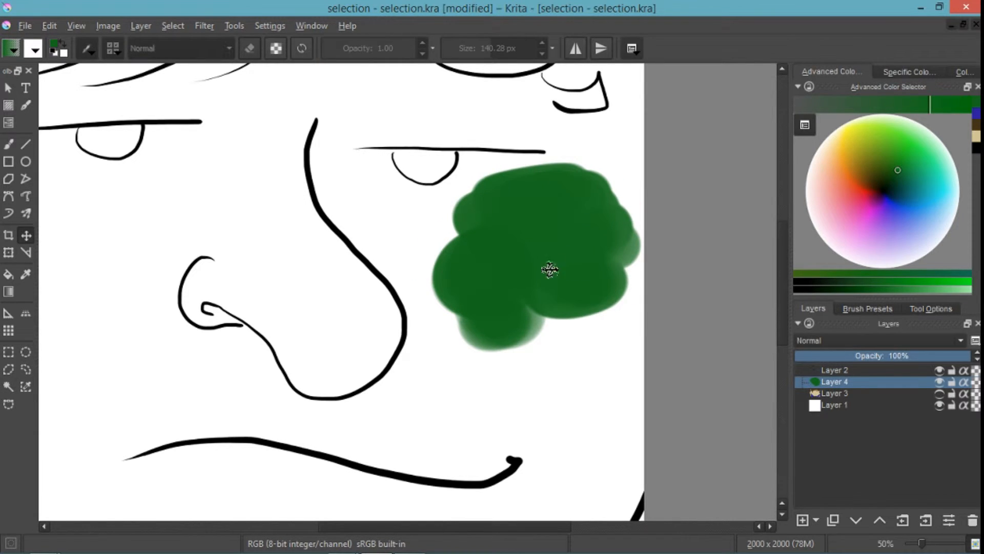
# - Select the Layer 4 green patch with Contiguous Selection, and hide and restore its paint to compare the outline
pyautogui.click(9, 389)
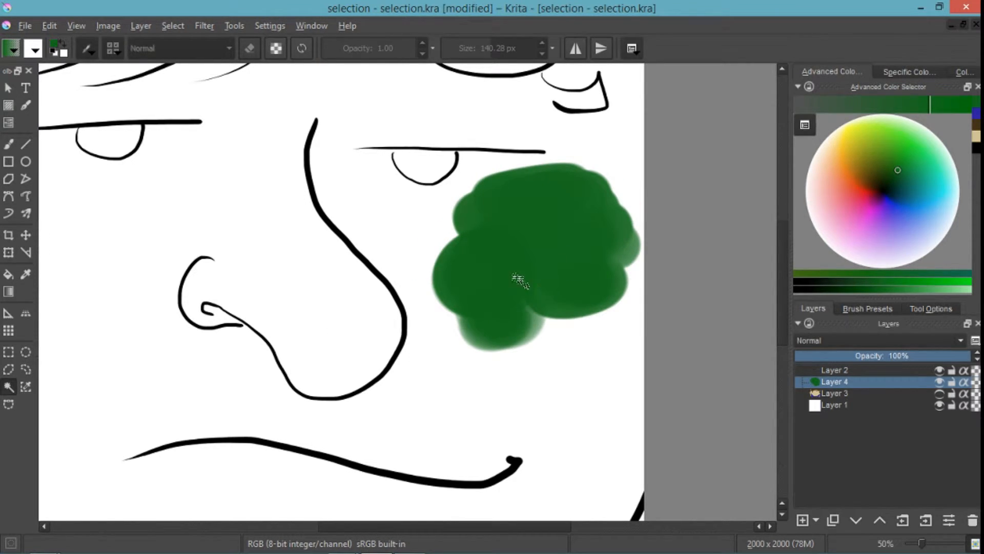
pyautogui.click(512, 251)
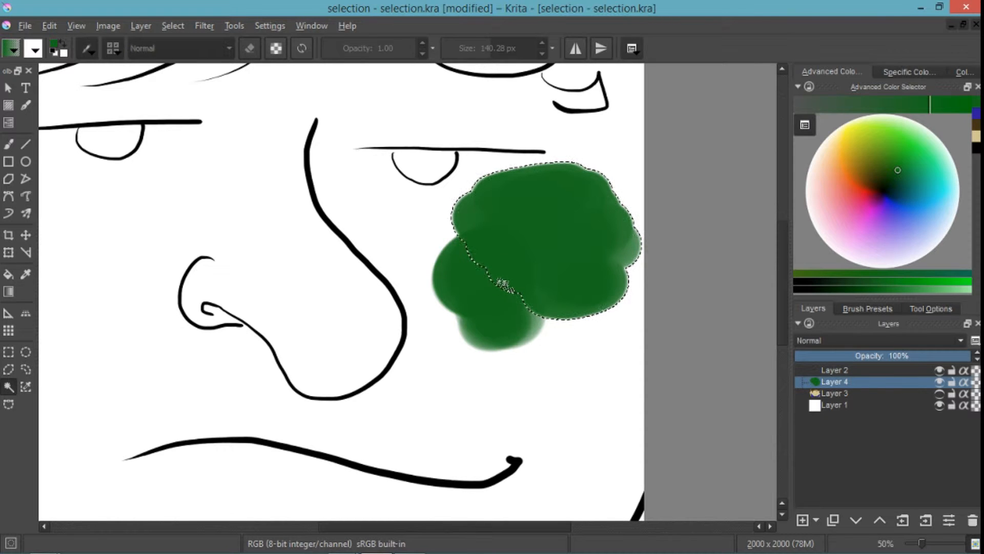
pyautogui.press('Delete')
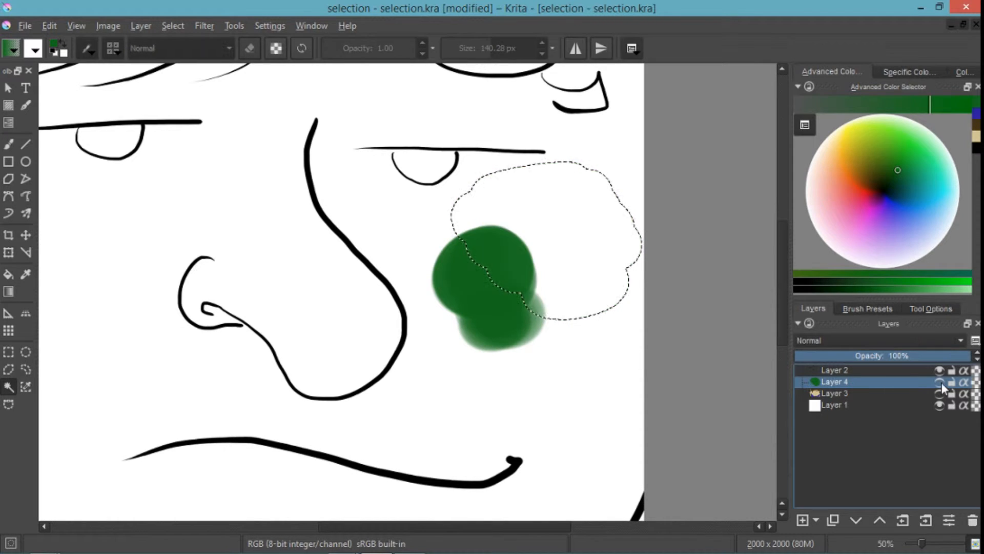
pyautogui.hotkey('ctrl', 'z')
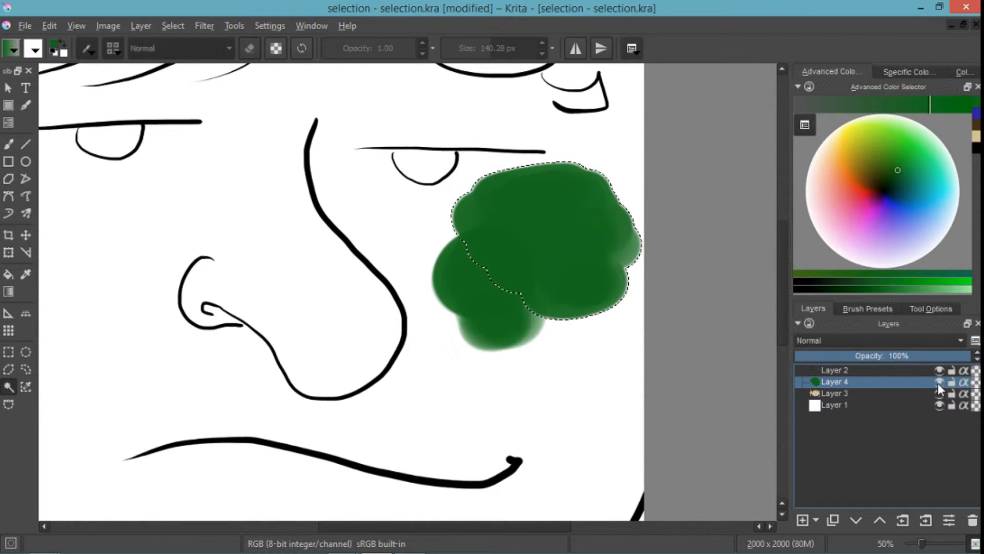
# - Select the Layer 2 blob on its own, and with Limit to current layer off select the combined green area
pyautogui.click(890, 371)
pyautogui.click(500, 324)
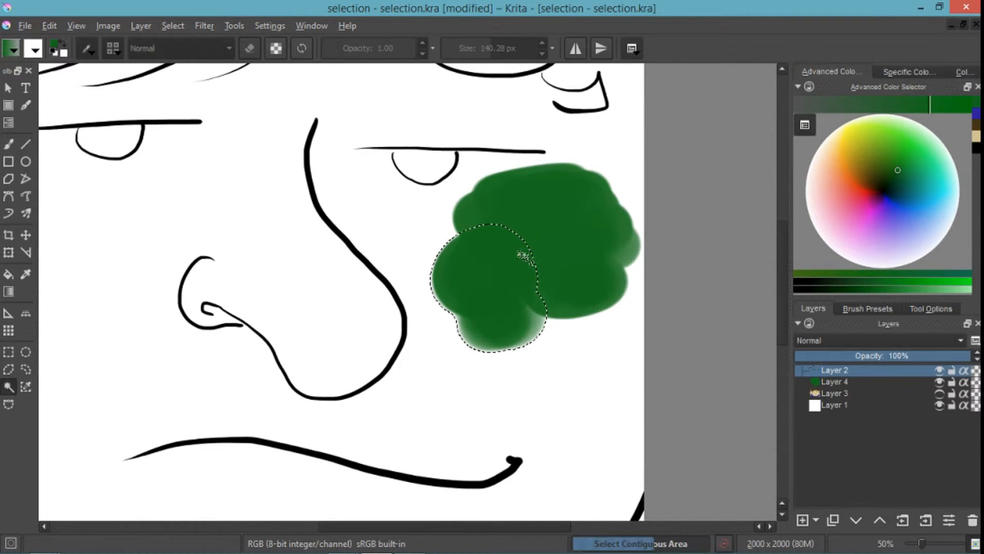
pyautogui.click(920, 308)
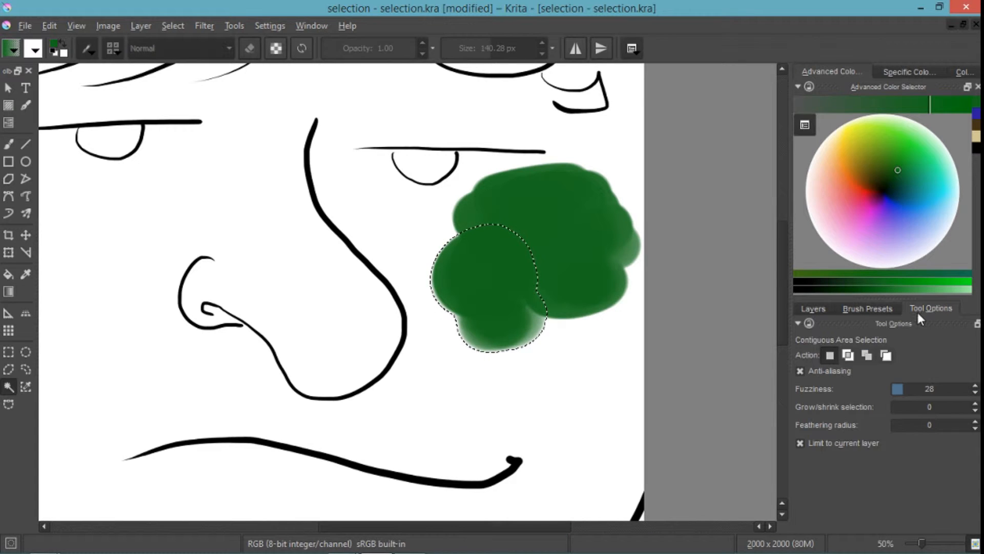
pyautogui.click(827, 443)
pyautogui.click(524, 261)
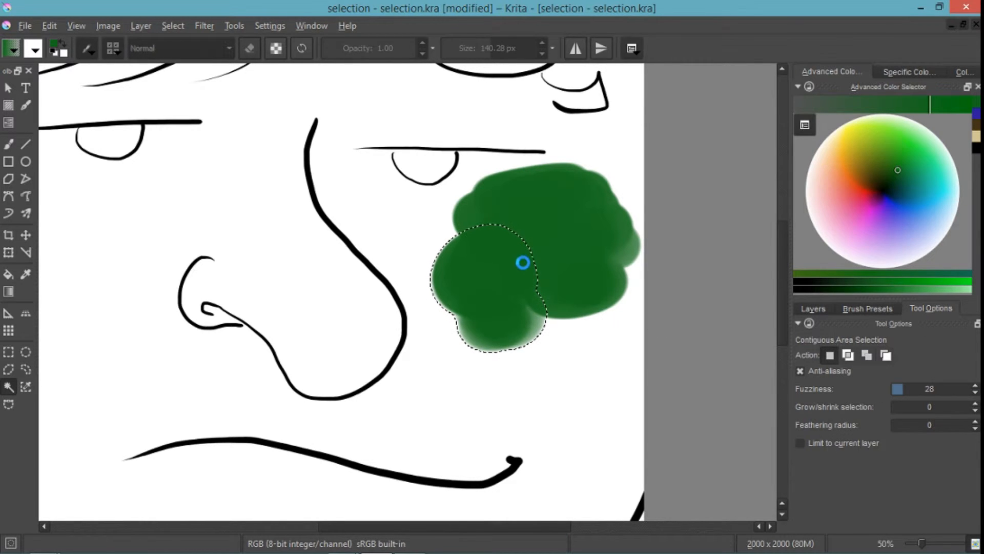
pyautogui.click(534, 273)
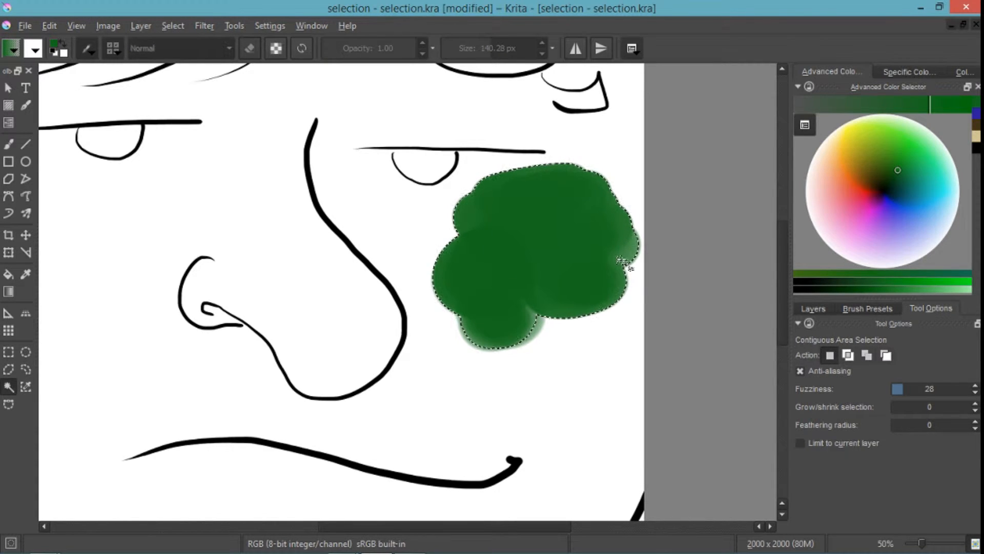
# - Remove the selection and switch to the Similar Color Selection tool
pyautogui.hotkey('ctrl', 'shift', 'a')
pyautogui.scroll(-2, 525, 300)
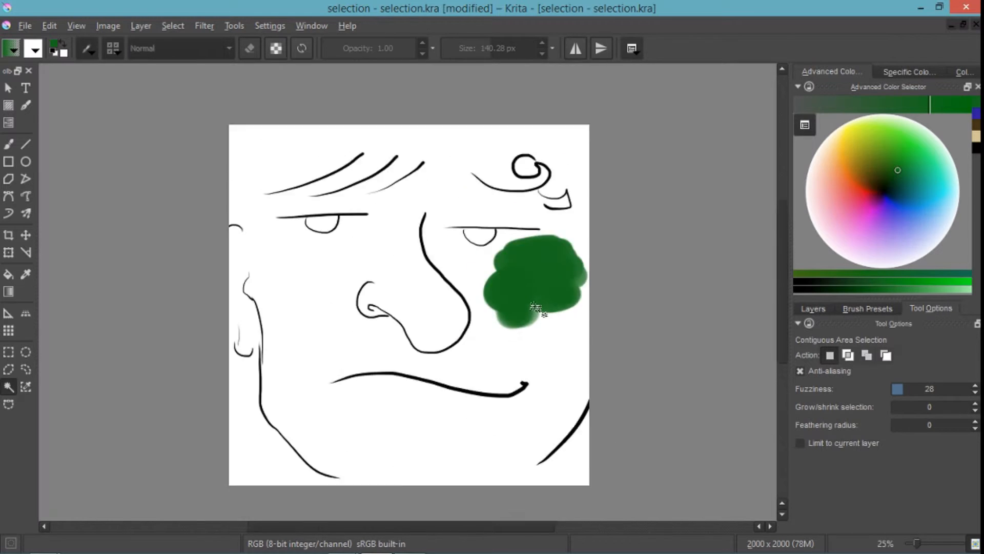
pyautogui.click(27, 385)
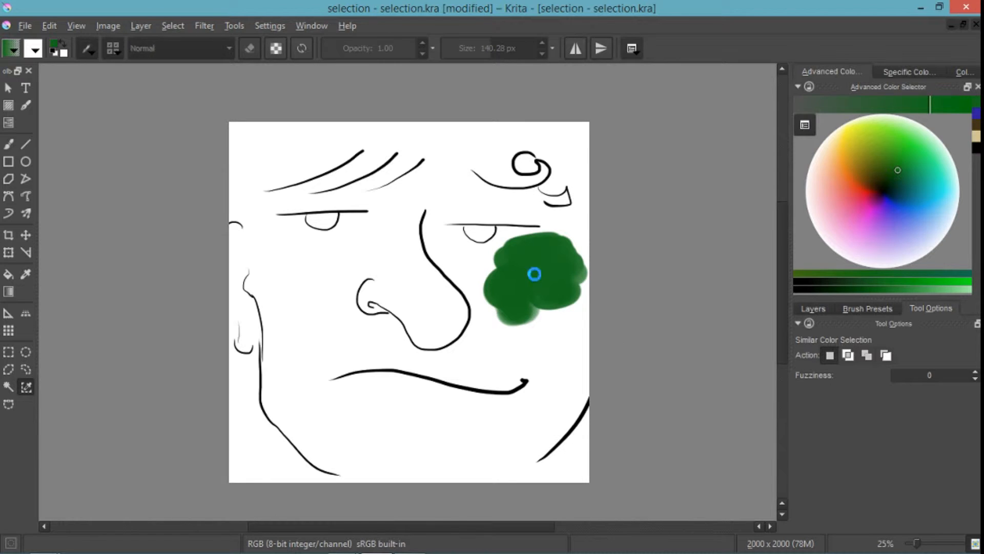
# - Use Similar Color Selection on Layer 2's empty area, and replace that selection with the layer's green blob
pyautogui.click(502, 348)
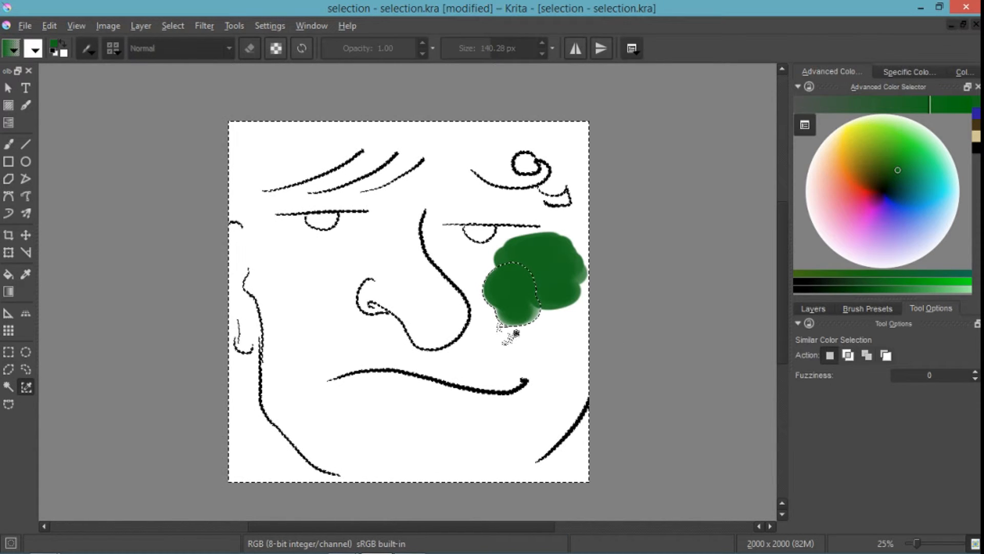
pyautogui.click(535, 291)
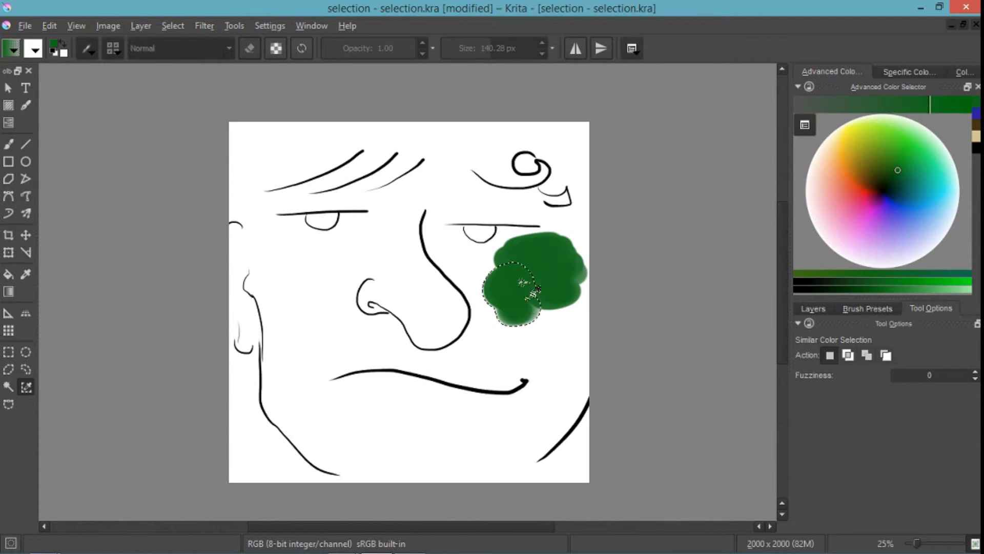
# - Hide Layer 4, show Layer 3, and delete the selected green blob from Layer 2
pyautogui.click(863, 310)
pyautogui.click(815, 309)
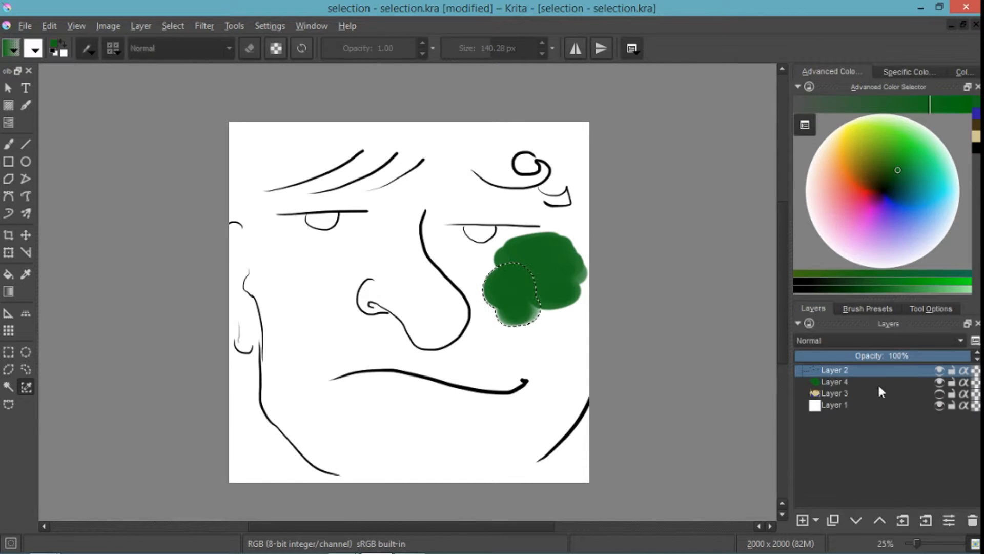
pyautogui.click(938, 382)
pyautogui.click(939, 393)
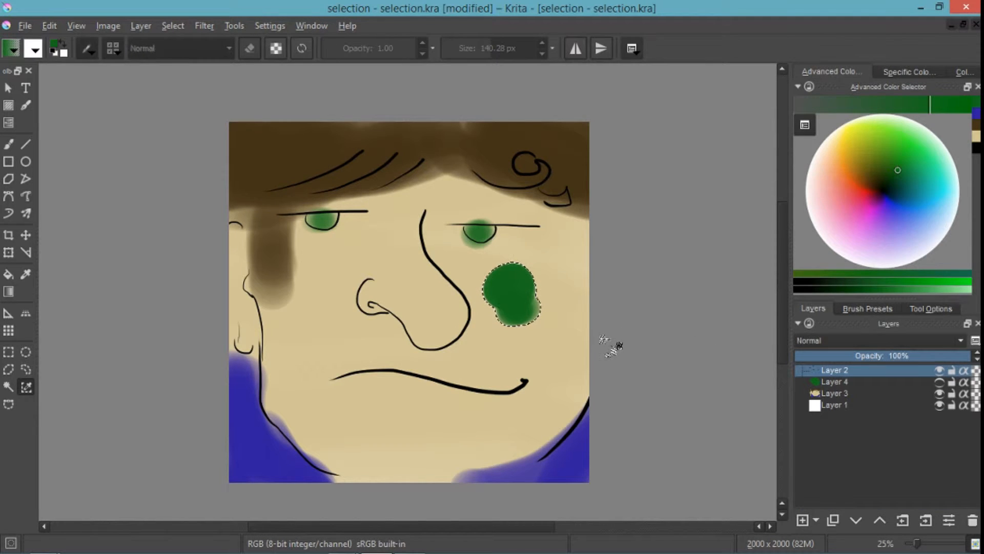
pyautogui.press('Delete')
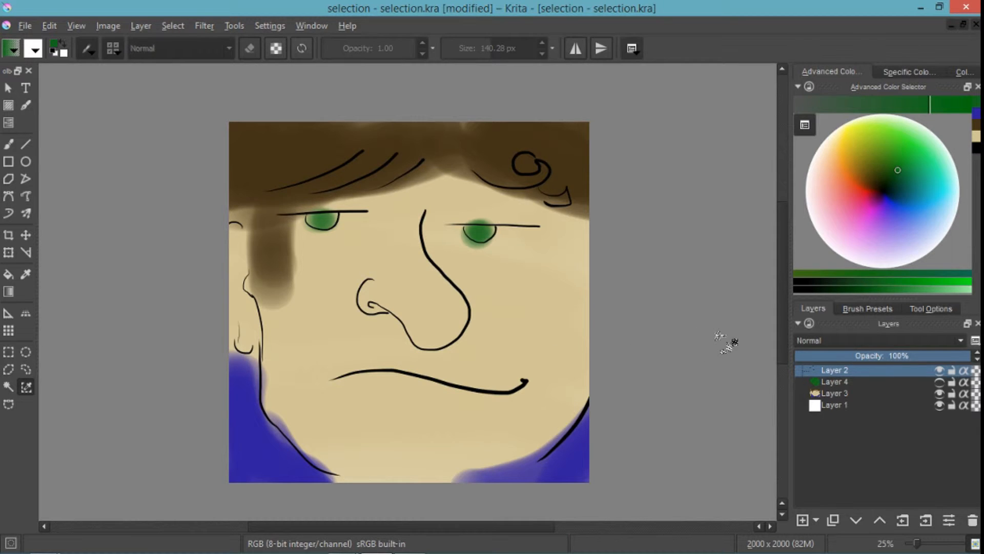
# - Select Layer 2's empty area by similar color, make Layer 3 the active layer, and remove the selection
pyautogui.click(718, 341)
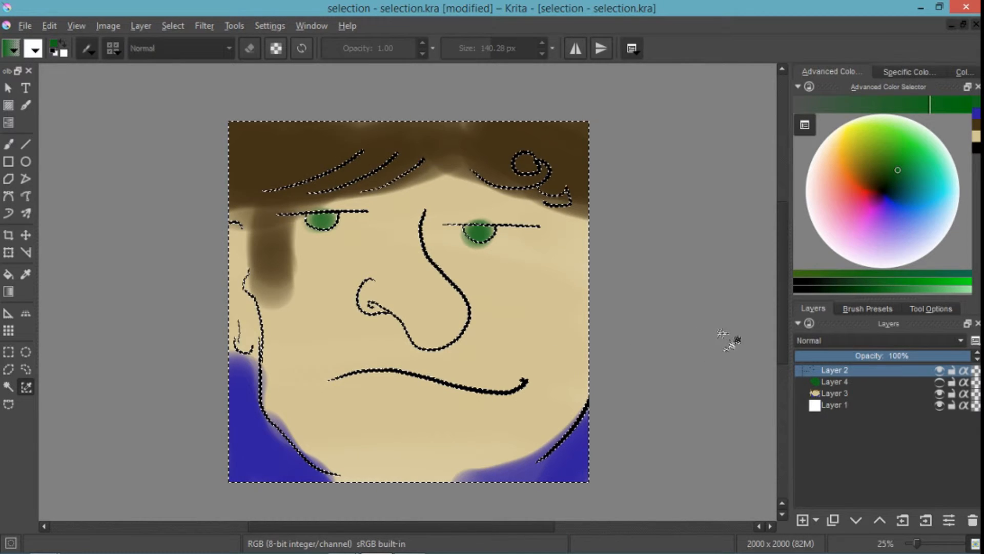
pyautogui.click(906, 381)
pyautogui.click(843, 394)
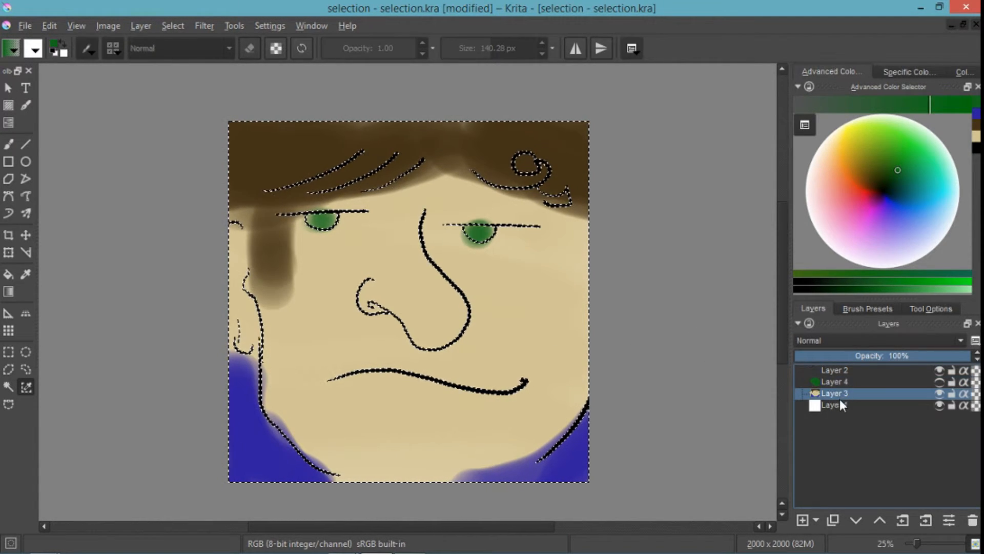
pyautogui.hotkey('ctrl', 'shift', 'a')
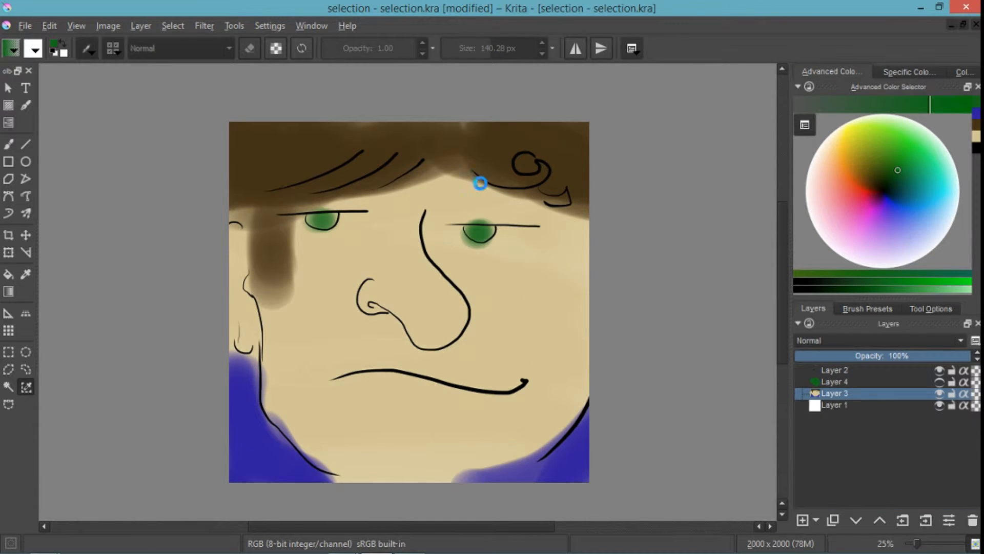
# - On Layer 3, select the dark brown hair by similar color, and the green eyes at fuzziness 17 and again at 32
pyautogui.click(455, 256)
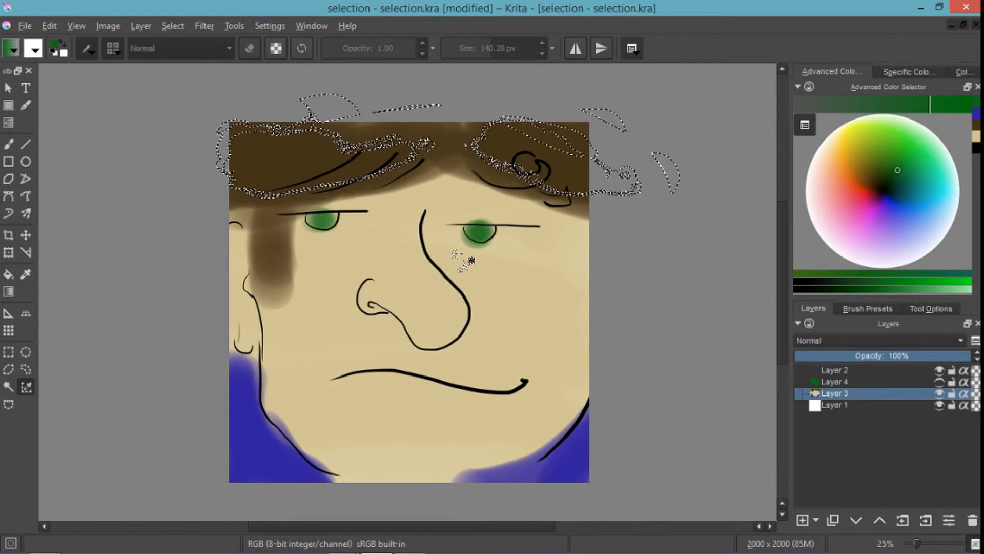
pyautogui.click(921, 308)
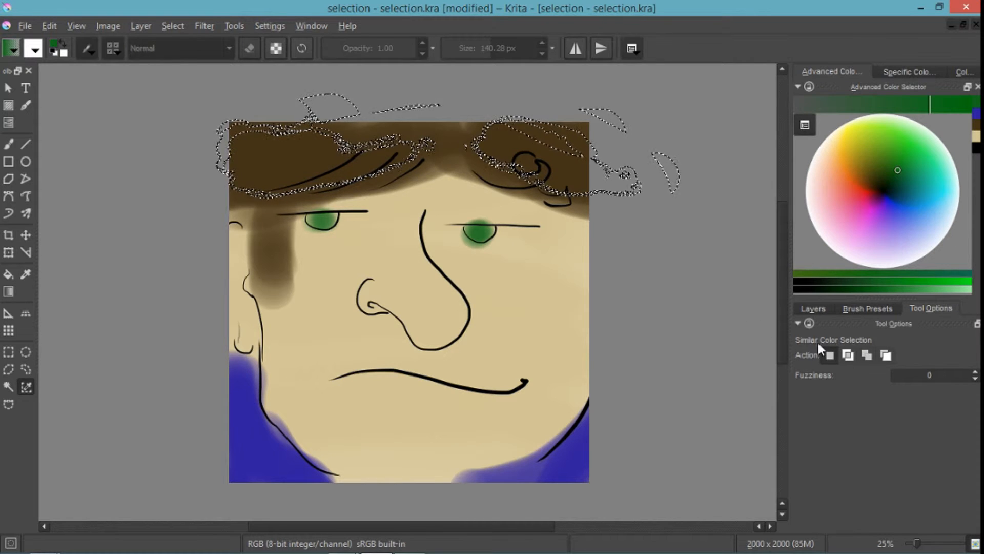
pyautogui.click(897, 374)
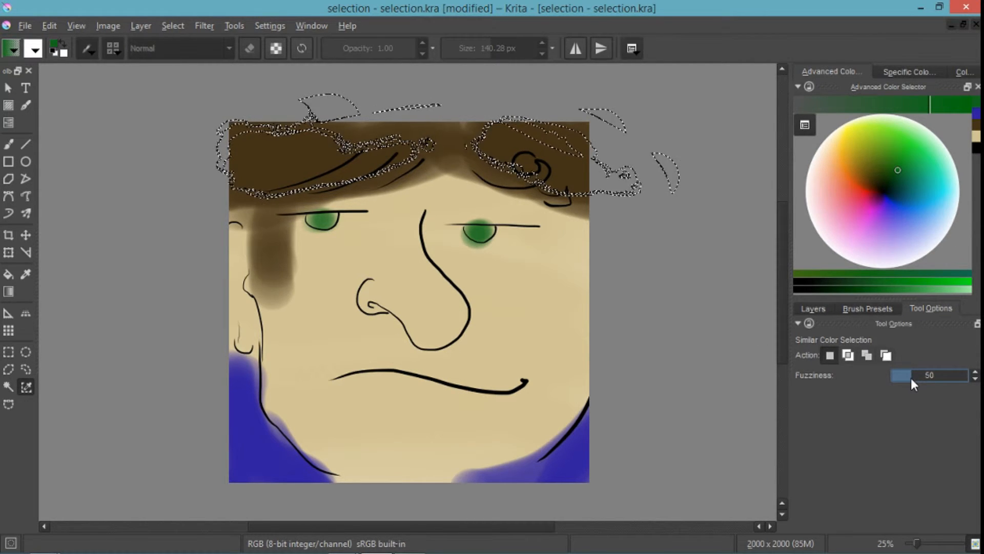
pyautogui.moveTo(912, 376); pyautogui.dragTo(899, 380)
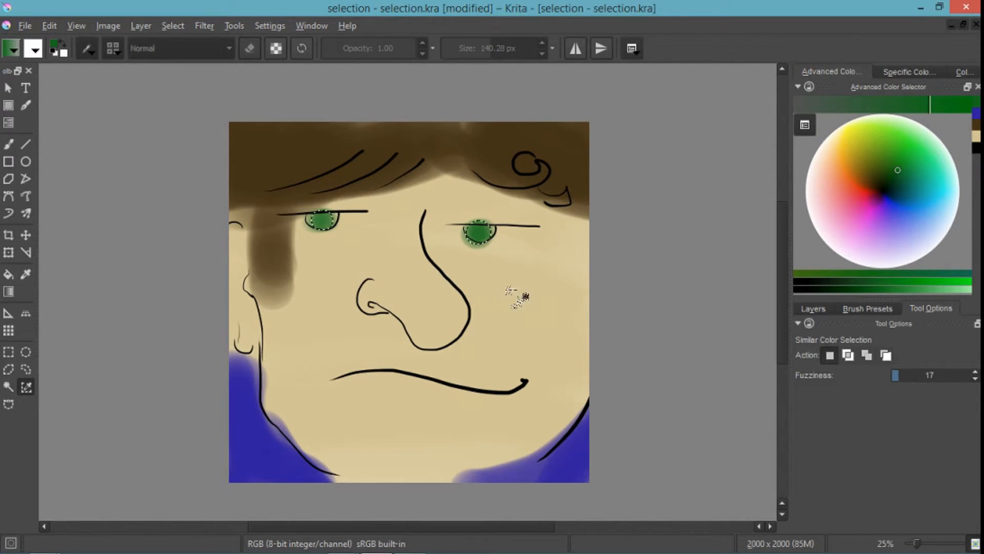
pyautogui.click(903, 378)
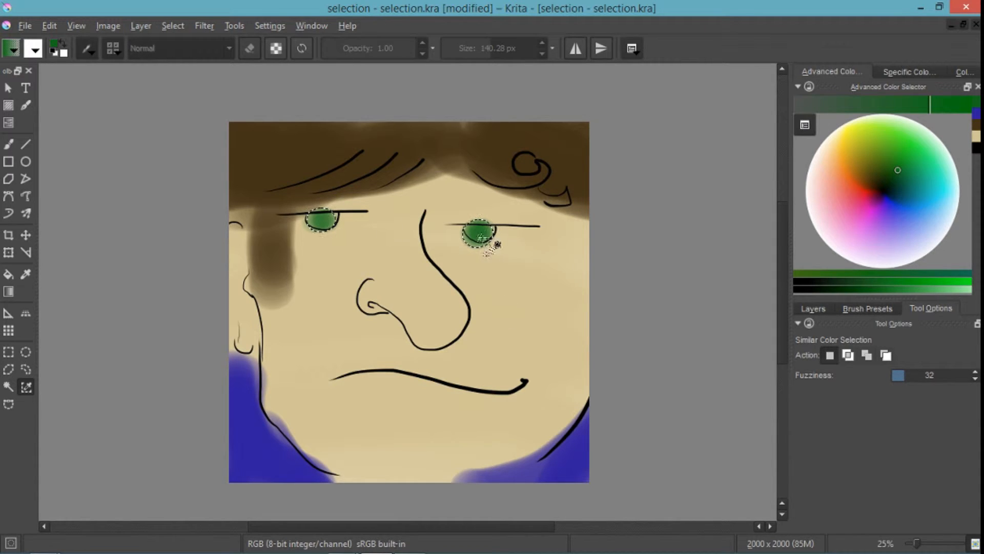
# - Move the selected green eye paint down onto the cheeks, and undo the move
pyautogui.click(26, 235)
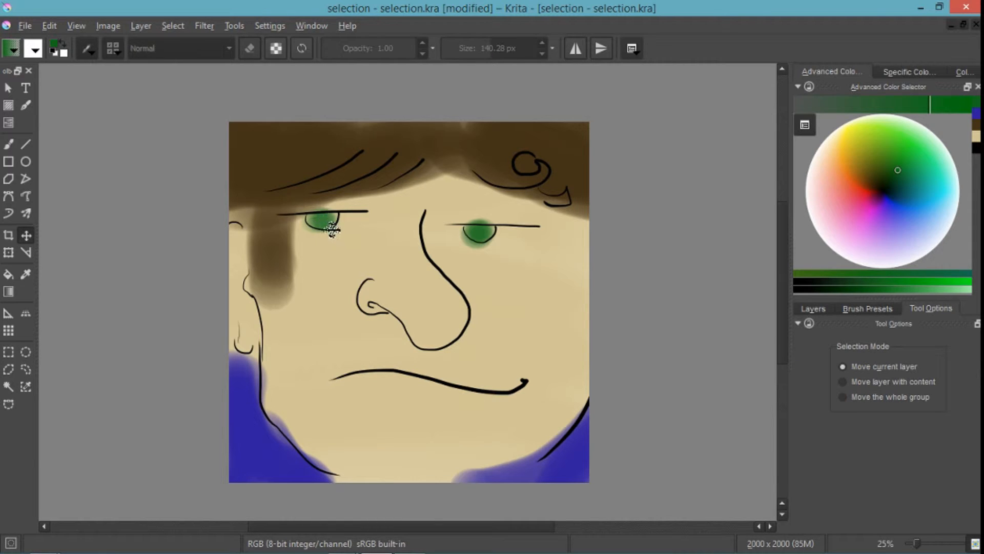
pyautogui.moveTo(332, 229); pyautogui.dragTo(340, 284)
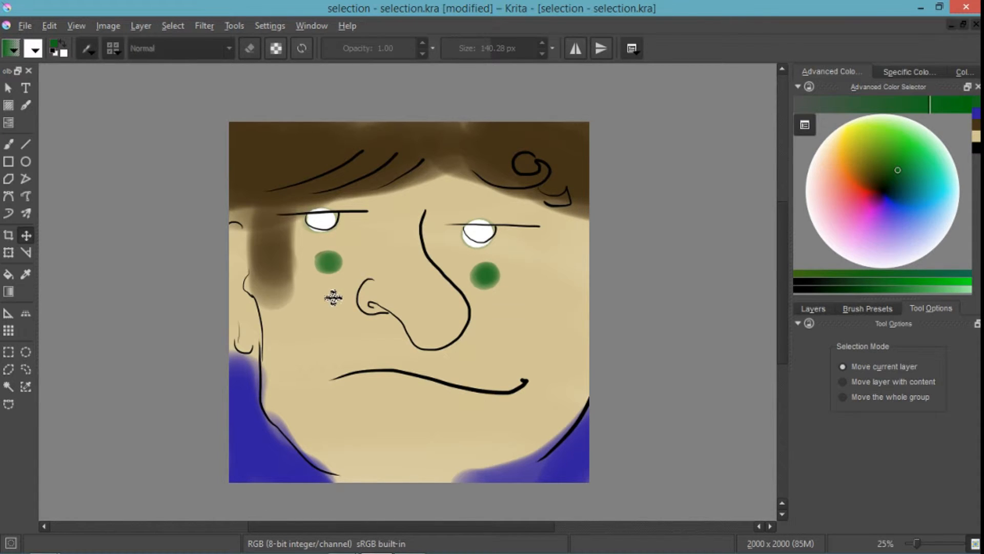
pyautogui.hotkey('ctrl', 'z')
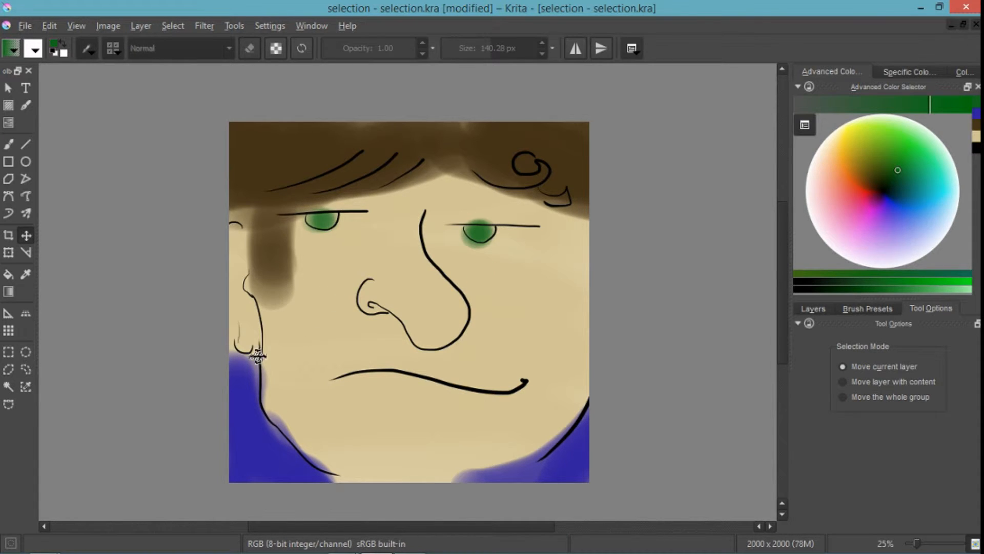
# - Select the blue areas in both lower corners with Similar Color Selection at fuzziness 32, and remove the selection
pyautogui.click(26, 388)
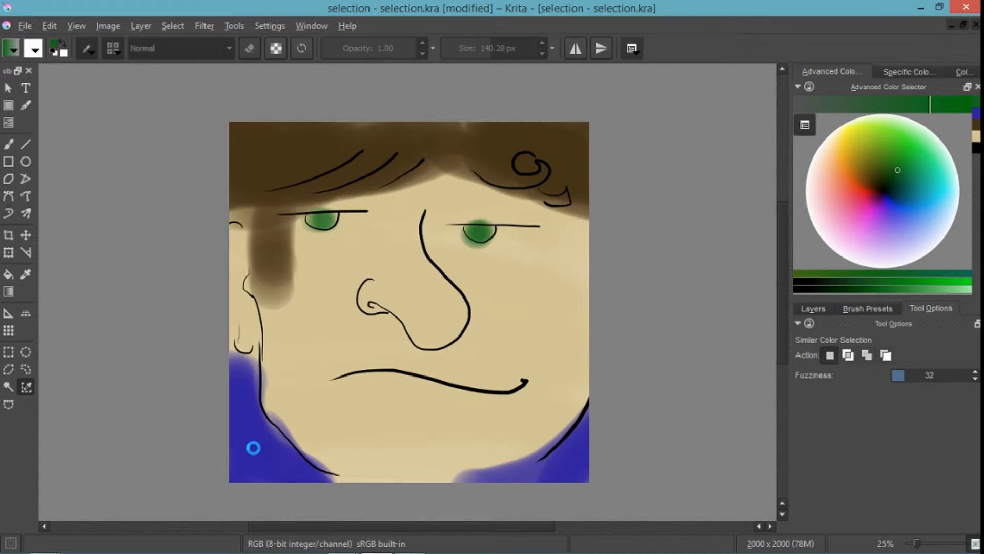
pyautogui.click(264, 471)
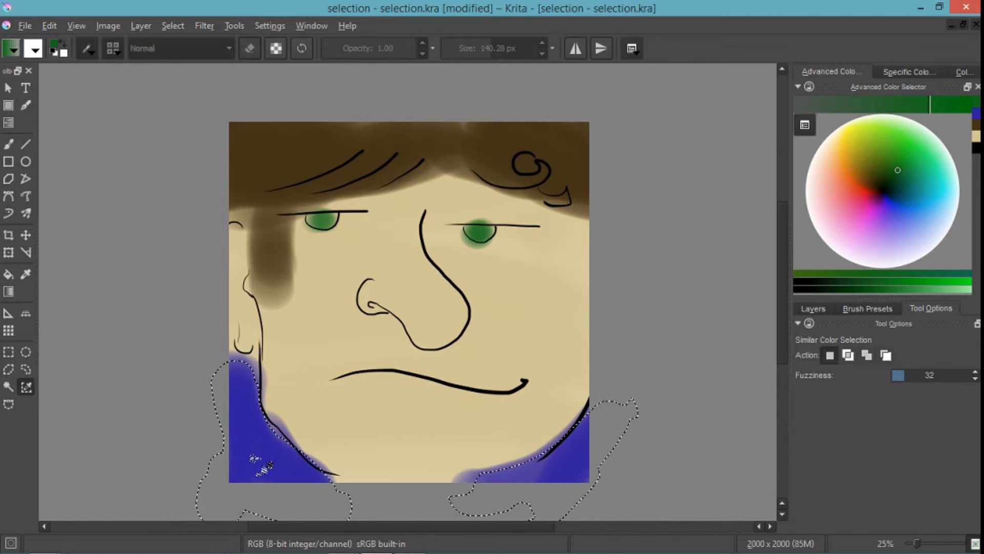
pyautogui.hotkey('ctrl', 'shift', 'a')
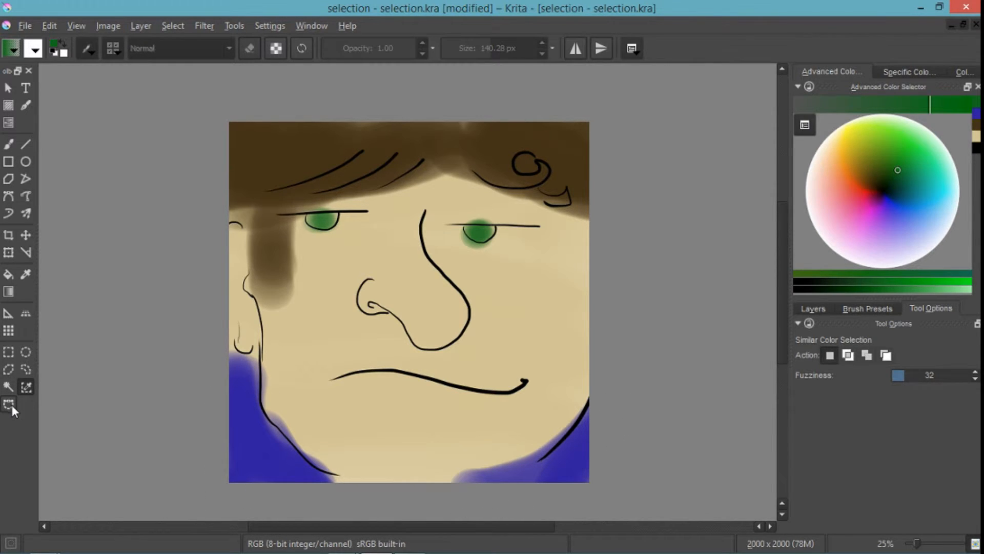
# - Draw a closed curved selection around the nose, mouth and one eye with the Bezier path selection tool
pyautogui.click(9, 405)
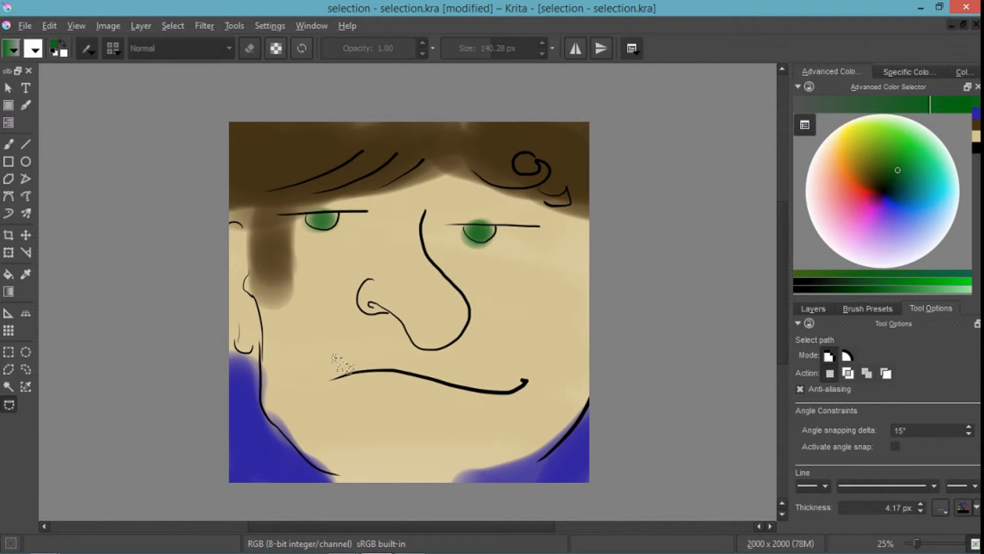
pyautogui.moveTo(454, 422); pyautogui.dragTo(629, 413)
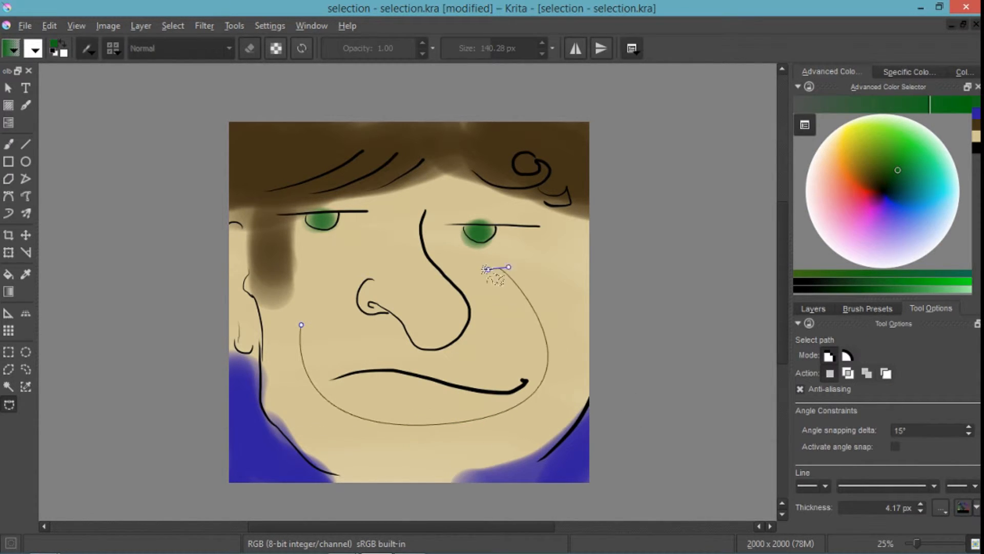
pyautogui.moveTo(497, 267); pyautogui.dragTo(417, 241)
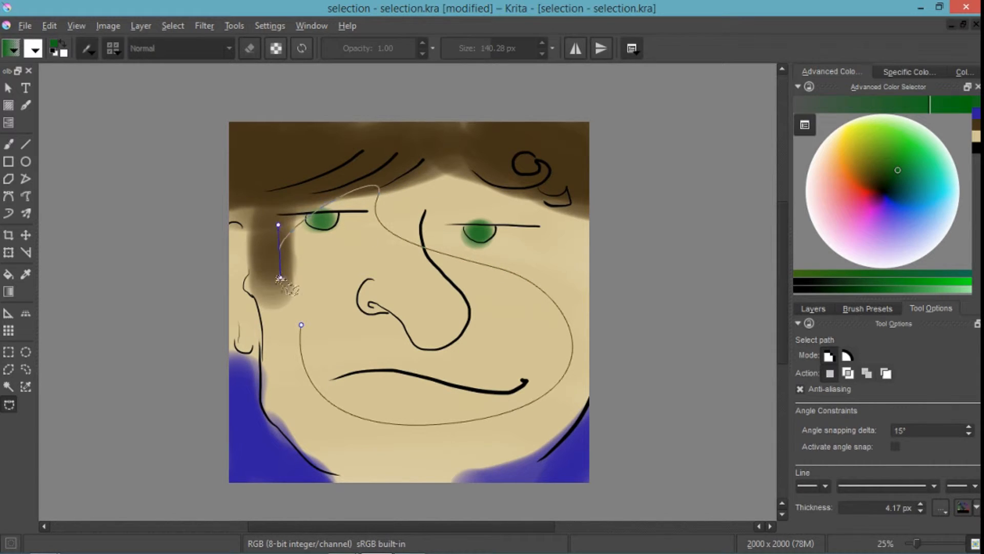
pyautogui.click(302, 324)
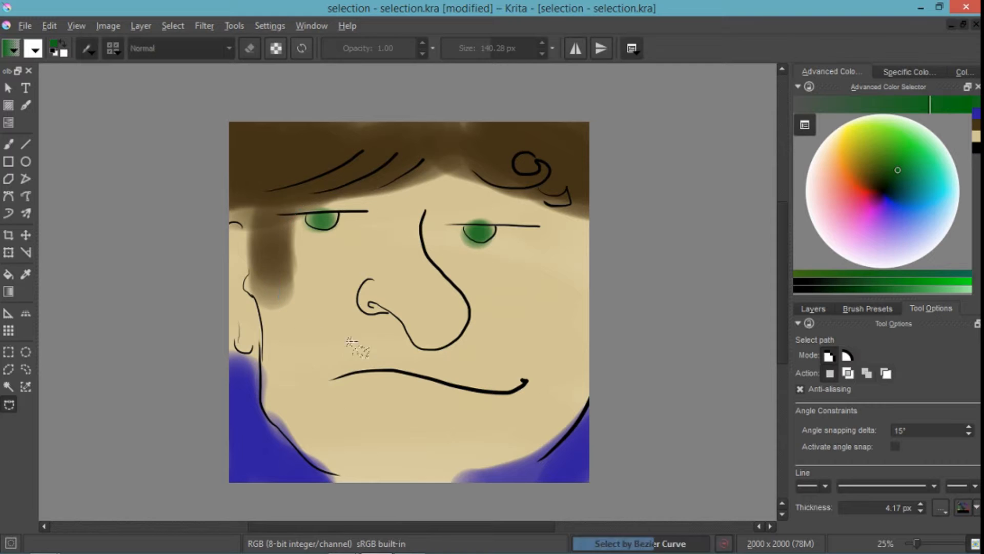
# - Try tracing a second Bezier selection path along the nose outline and up past the eye, and abandon the unclosed path
pyautogui.scroll(2, 450, 302)
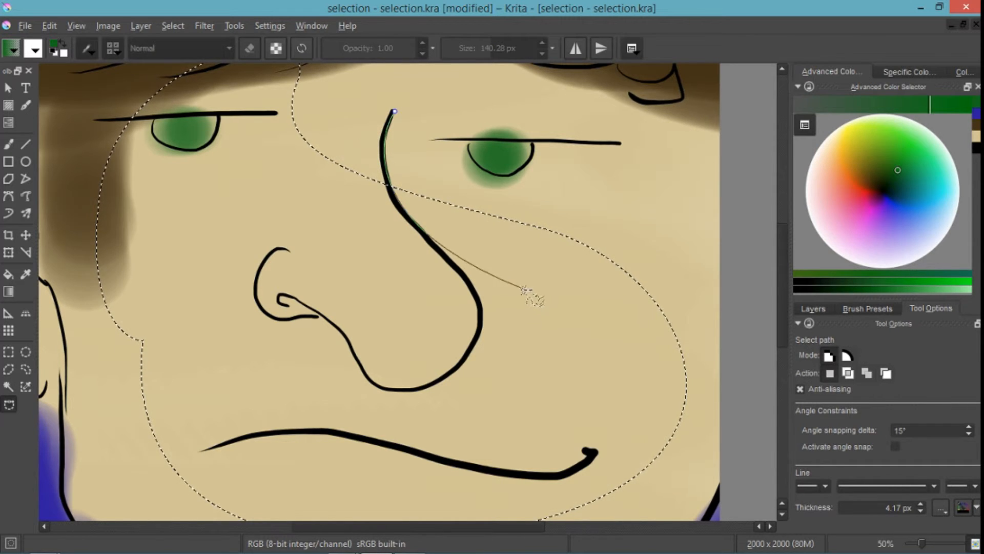
pyautogui.moveTo(482, 327); pyautogui.dragTo(470, 380)
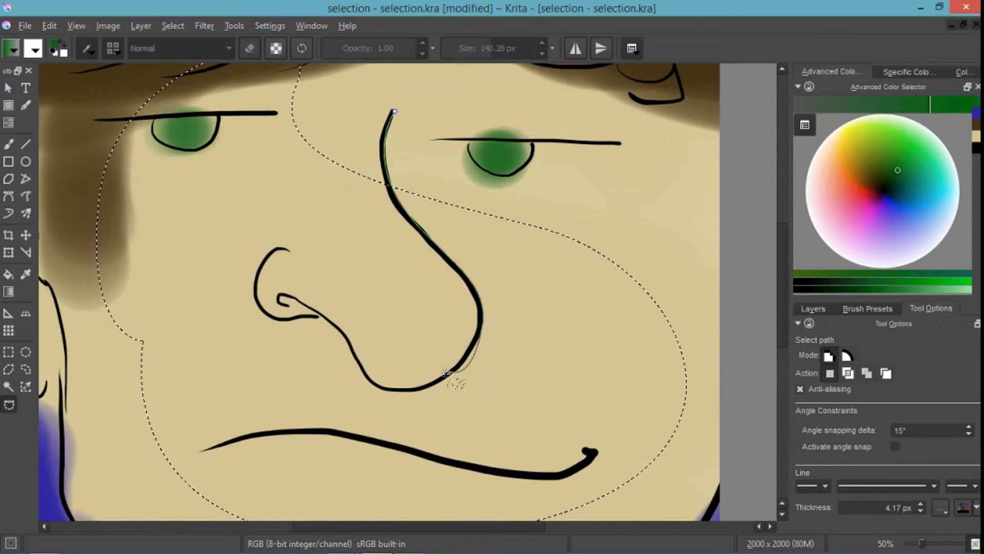
pyautogui.moveTo(373, 385); pyautogui.dragTo(334, 365)
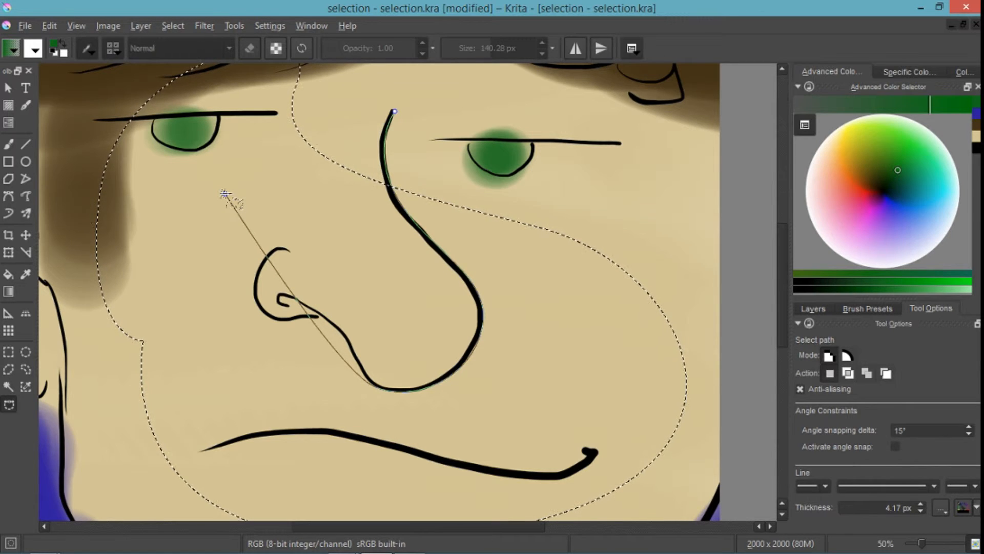
pyautogui.moveTo(224, 193); pyautogui.dragTo(279, 160)
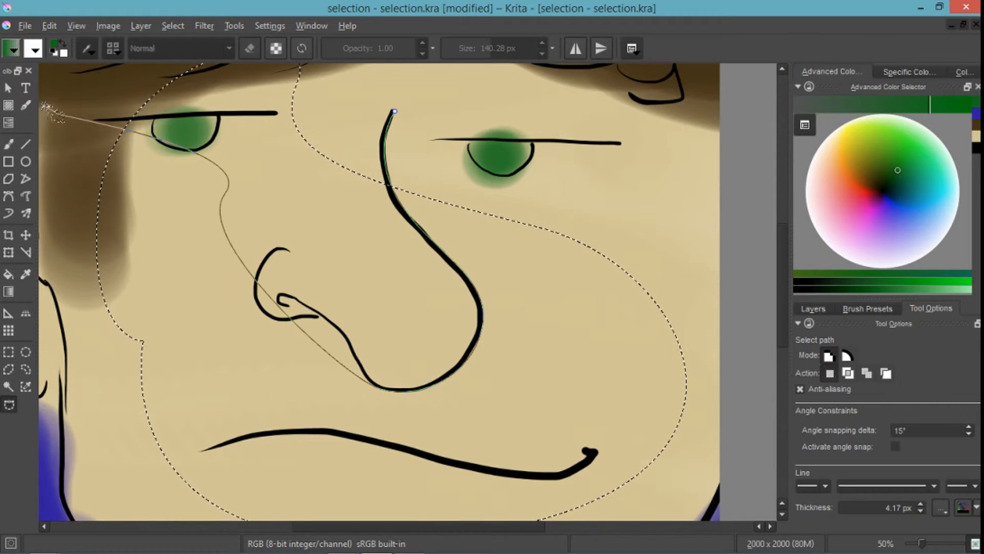
pyautogui.click(59, 115)
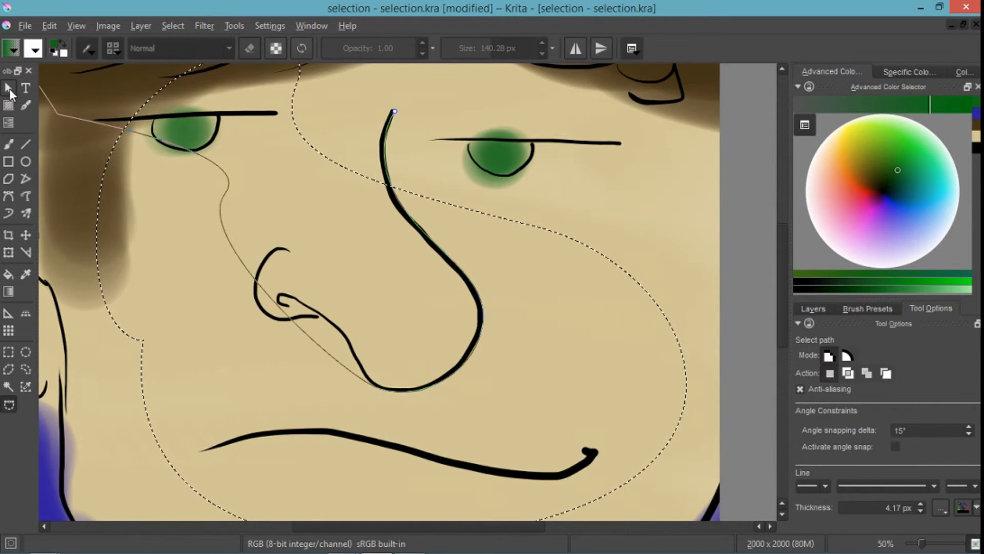
pyautogui.click(10, 89)
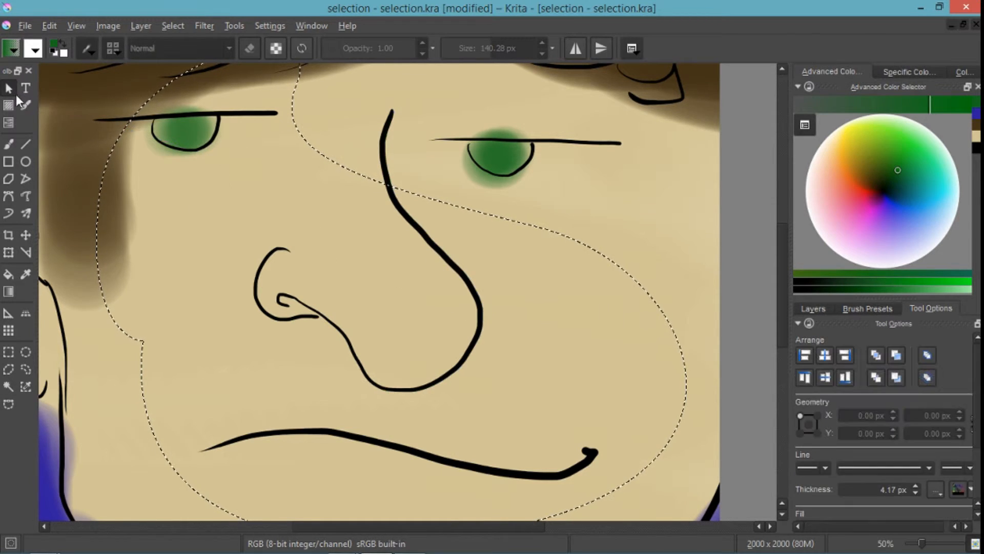
pyautogui.click(9, 404)
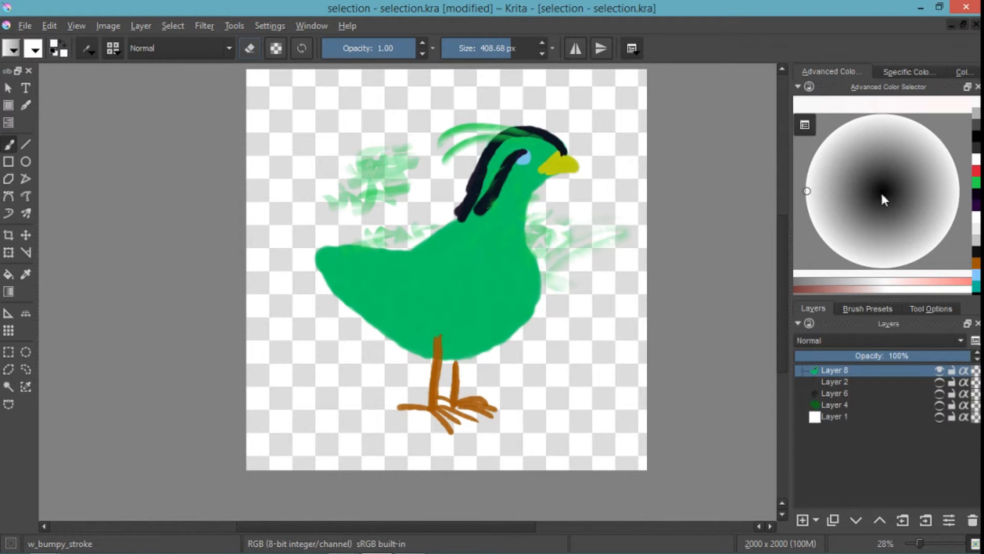
# - Add a new layer above Layer 8 and paint overlapping near-black and medium gray blobs over the bird's chest
pyautogui.click(803, 519)
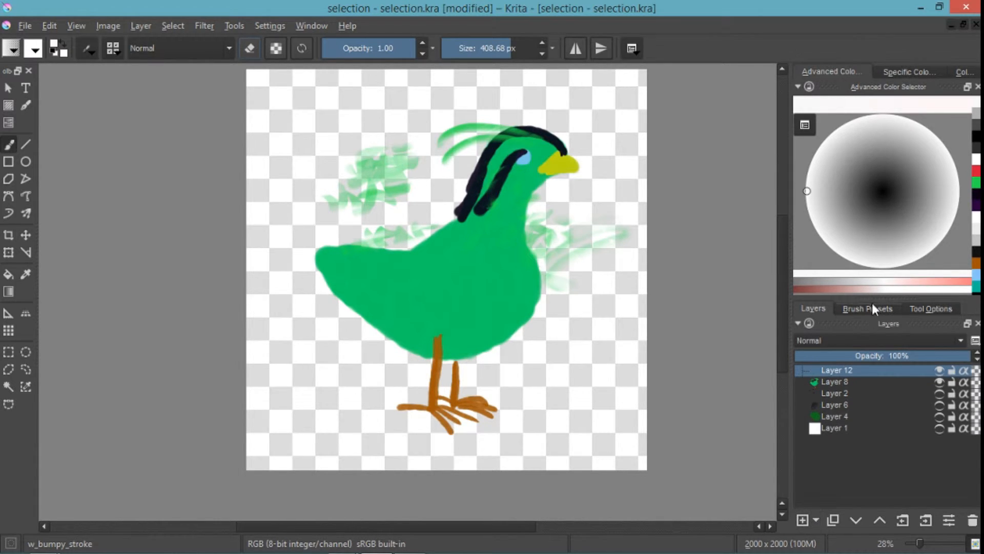
pyautogui.click(861, 189)
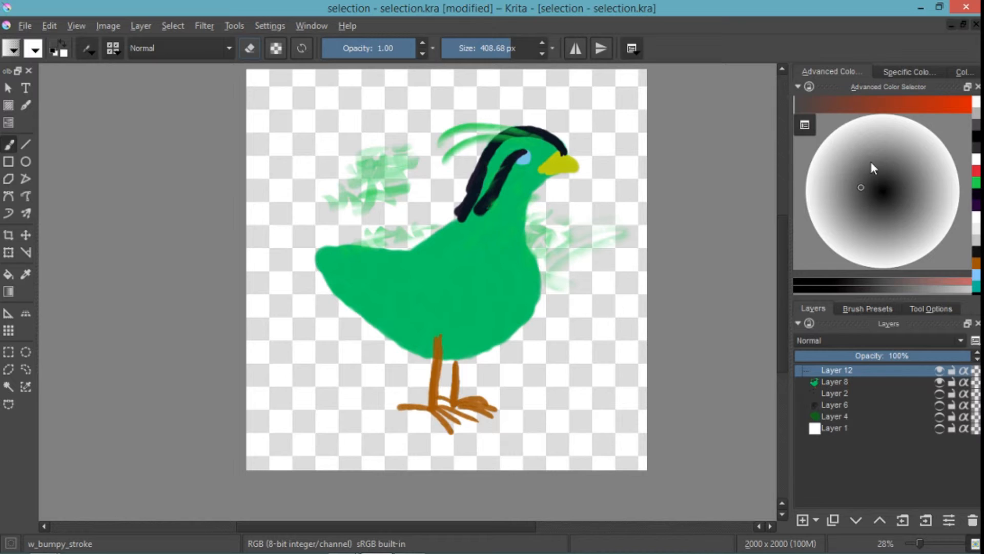
pyautogui.click(872, 186)
pyautogui.click(879, 194)
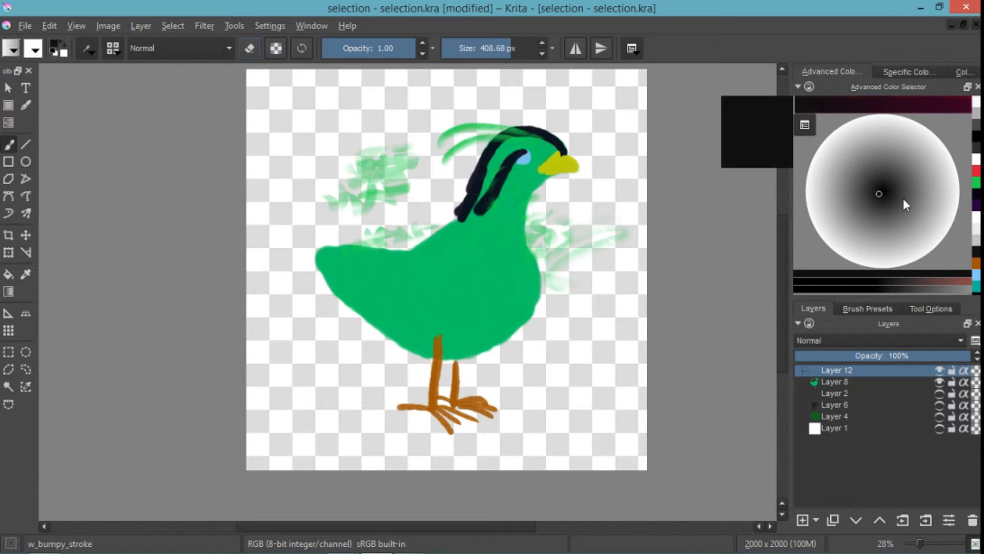
pyautogui.moveTo(545, 263)
pyautogui.mouseDown()
pyautogui.moveTo(517, 304)
pyautogui.moveTo(520, 370)
pyautogui.moveTo(483, 307)
pyautogui.moveTo(507, 354)
pyautogui.mouseUp()
pyautogui.click(848, 192)
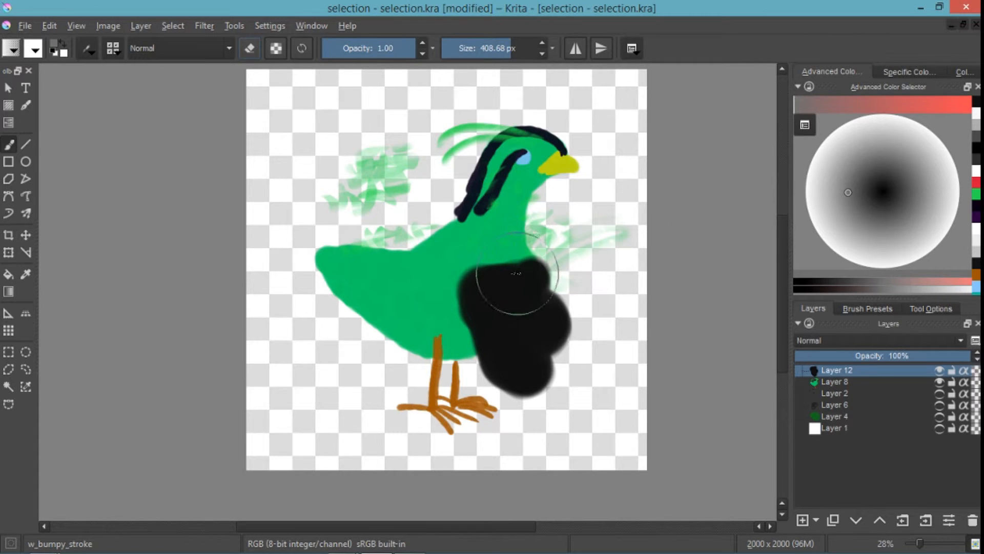
pyautogui.moveTo(518, 259)
pyautogui.mouseDown()
pyautogui.moveTo(480, 310)
pyautogui.moveTo(517, 255)
pyautogui.moveTo(466, 306)
pyautogui.moveTo(488, 275)
pyautogui.moveTo(451, 292)
pyautogui.mouseUp()
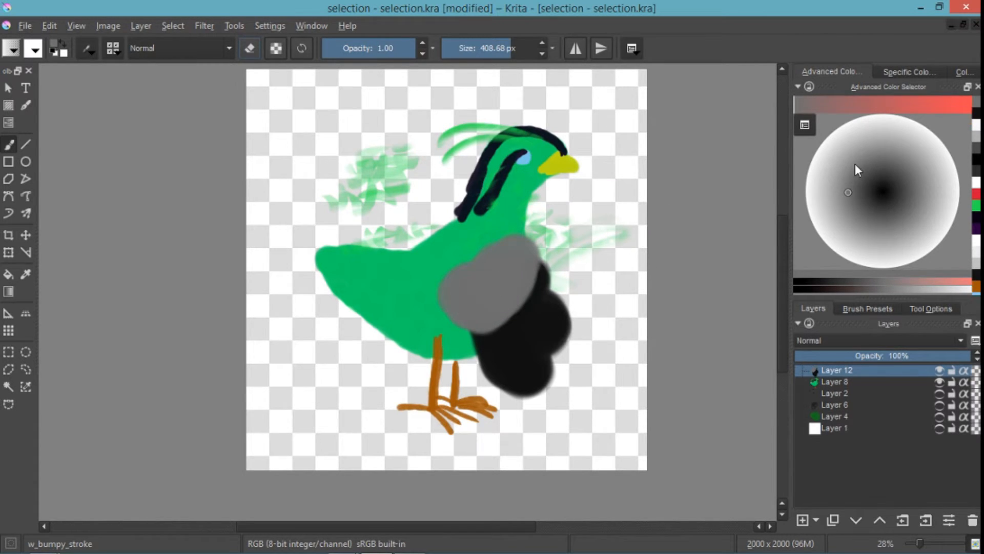
# - Paint a white blob overlapping the gray one on Layer 12, and convert the layer to a selection mask
pyautogui.click(804, 191)
pyautogui.moveTo(490, 256)
pyautogui.mouseDown()
pyautogui.moveTo(469, 269)
pyautogui.moveTo(464, 254)
pyautogui.mouseUp()
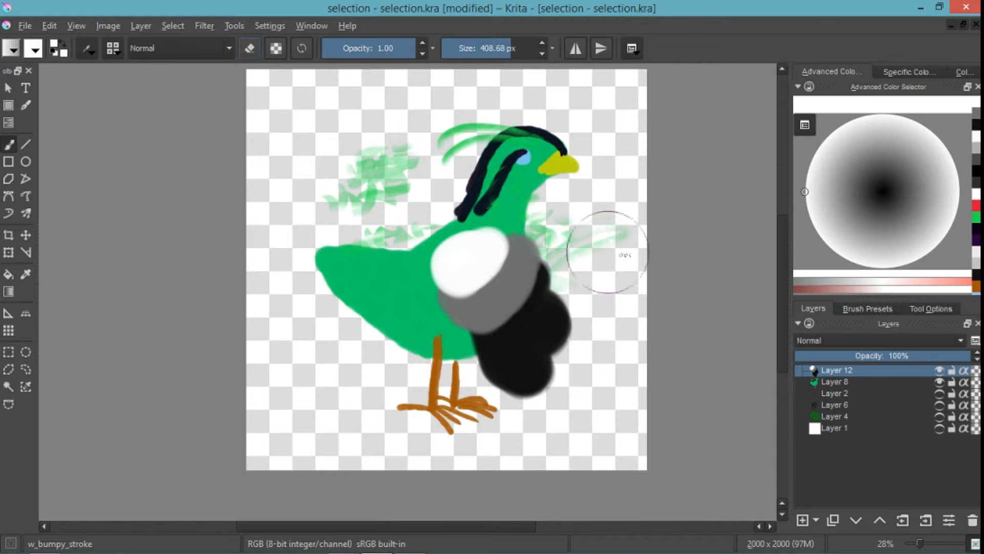
pyautogui.click(844, 373)
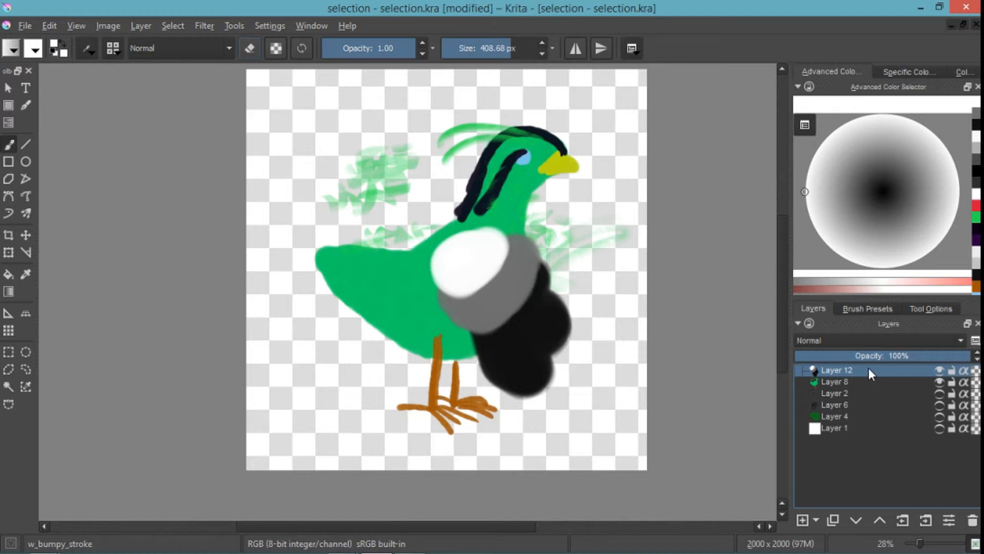
pyautogui.rightClick(868, 368)
pyautogui.moveTo(869, 253)
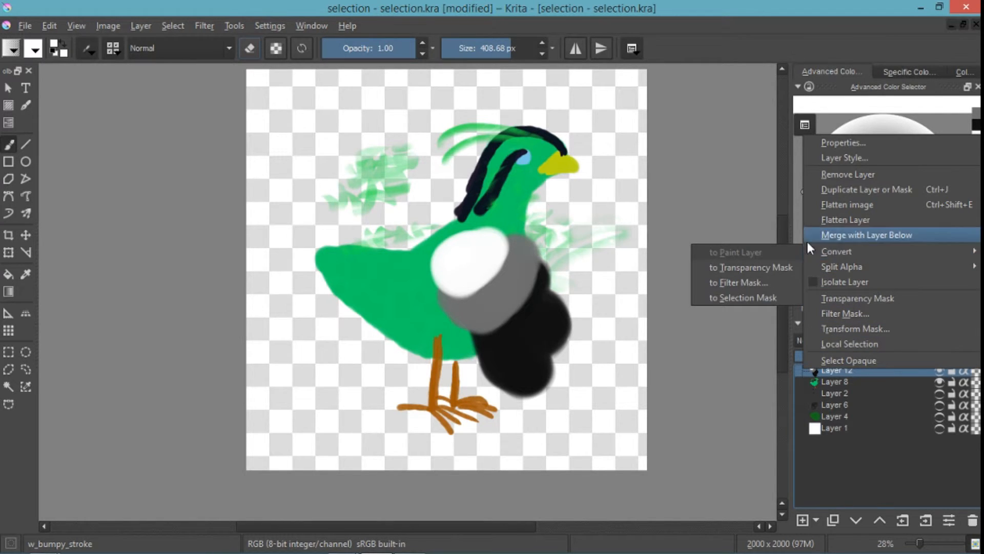
pyautogui.click(772, 294)
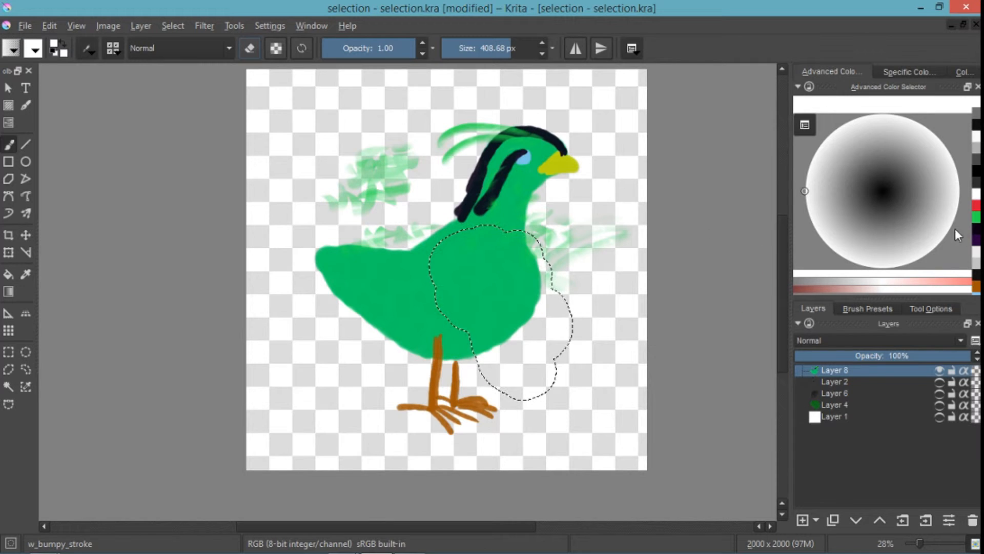
# - Try painting red over the bird's chest inside the converted selection, and undo the strokes
pyautogui.click(976, 206)
pyautogui.moveTo(524, 352); pyautogui.dragTo(455, 247)
pyautogui.moveTo(477, 327)
pyautogui.mouseDown()
pyautogui.moveTo(462, 243)
pyautogui.moveTo(557, 290)
pyautogui.moveTo(562, 338)
pyautogui.moveTo(538, 262)
pyautogui.moveTo(540, 374)
pyautogui.moveTo(472, 371)
pyautogui.mouseUp()
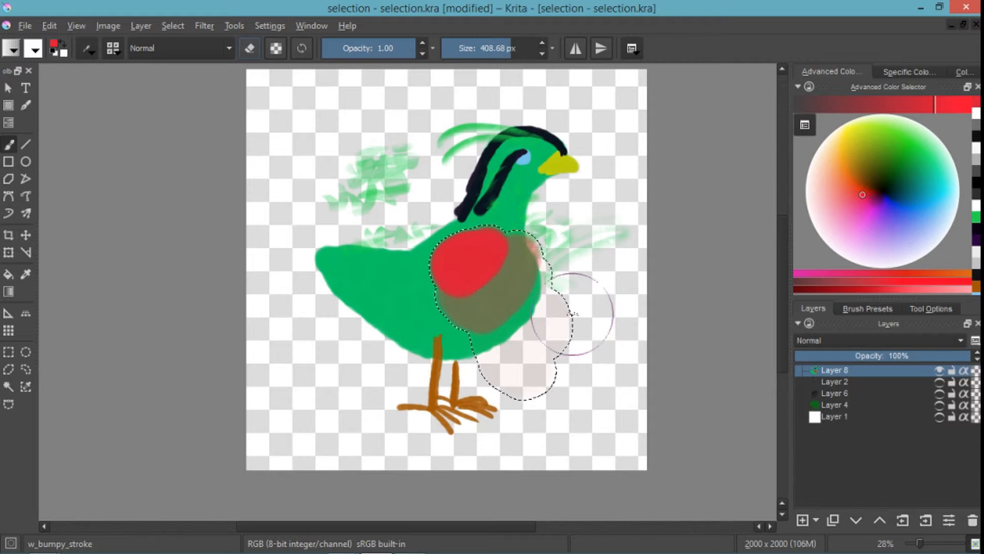
pyautogui.hotkey('ctrl', 'z')
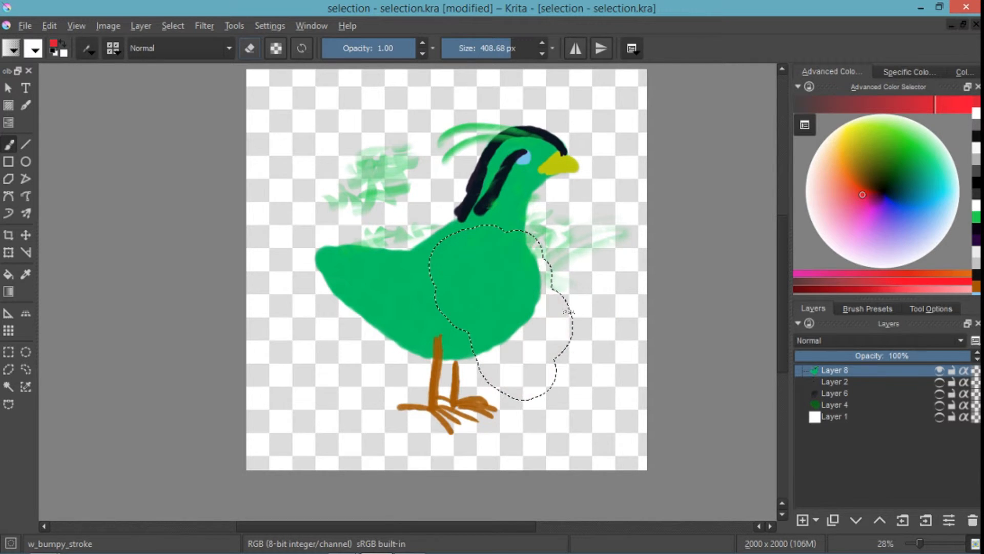
# - Remove the current selection and add a local selection mask to Layer 8
pyautogui.hotkey('ctrl', 'shift', 'a')
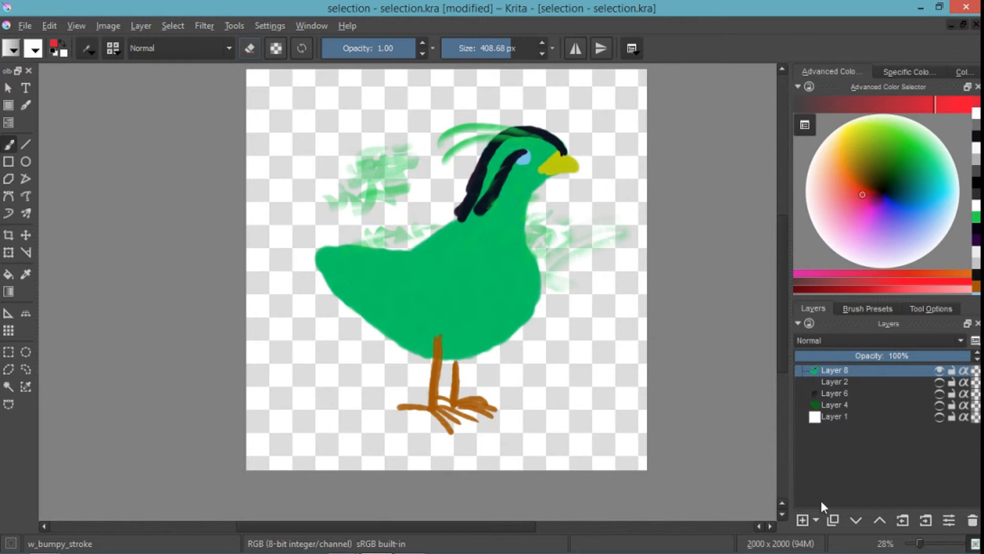
pyautogui.click(832, 370)
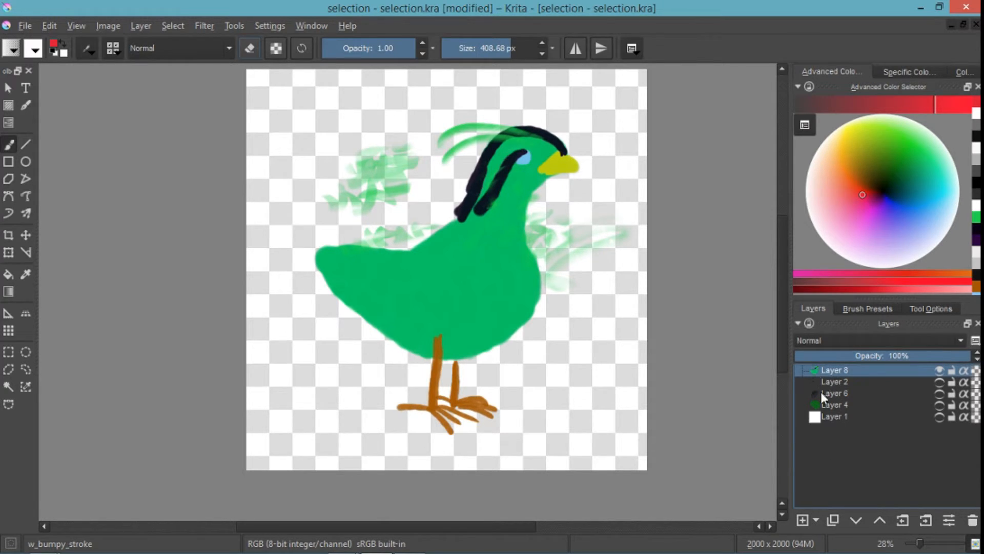
pyautogui.click(816, 518)
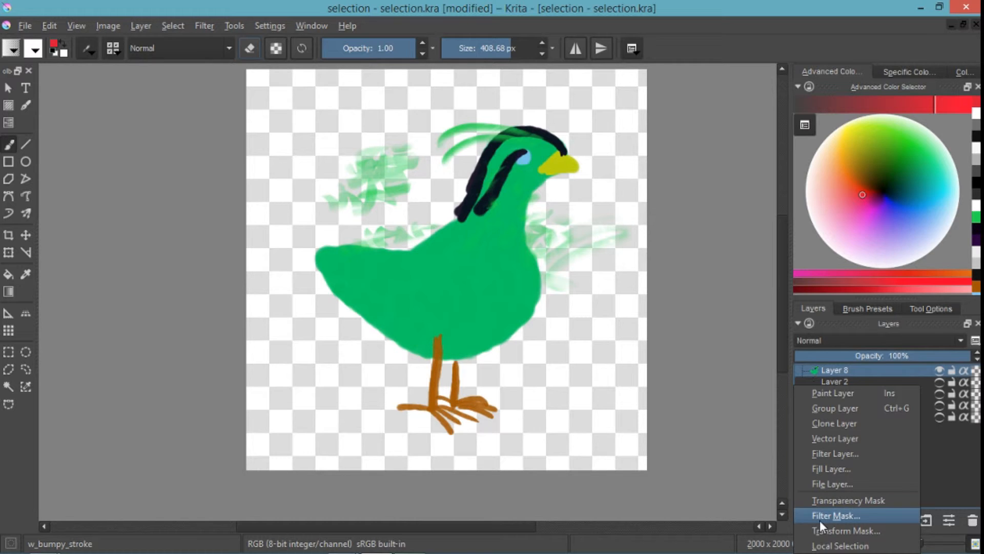
pyautogui.click(833, 546)
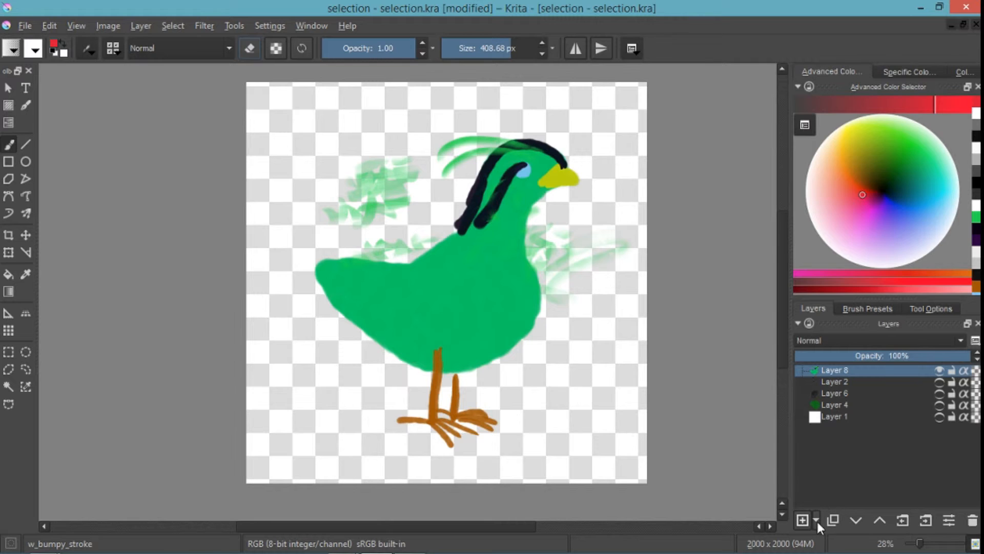
pyautogui.click(816, 519)
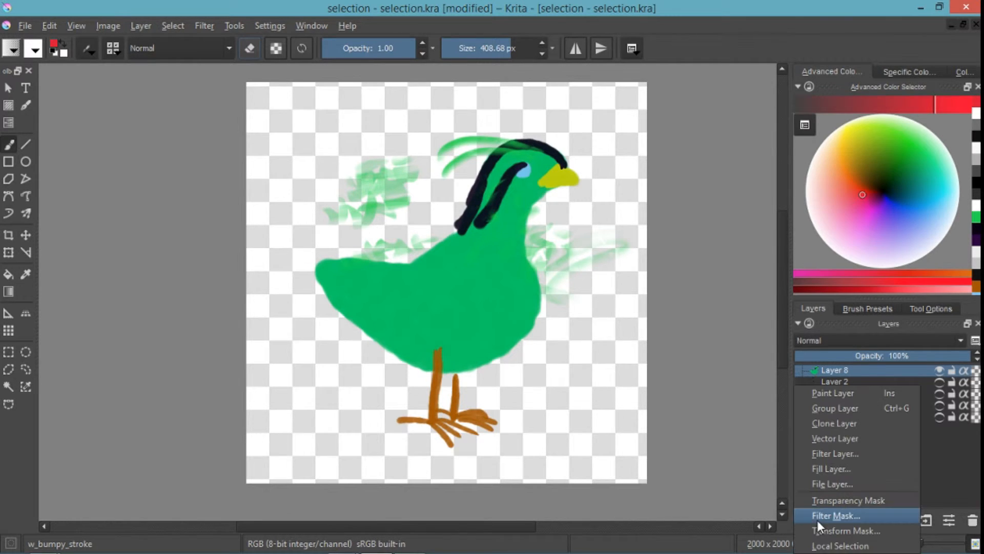
pyautogui.click(833, 546)
pyautogui.click(880, 384)
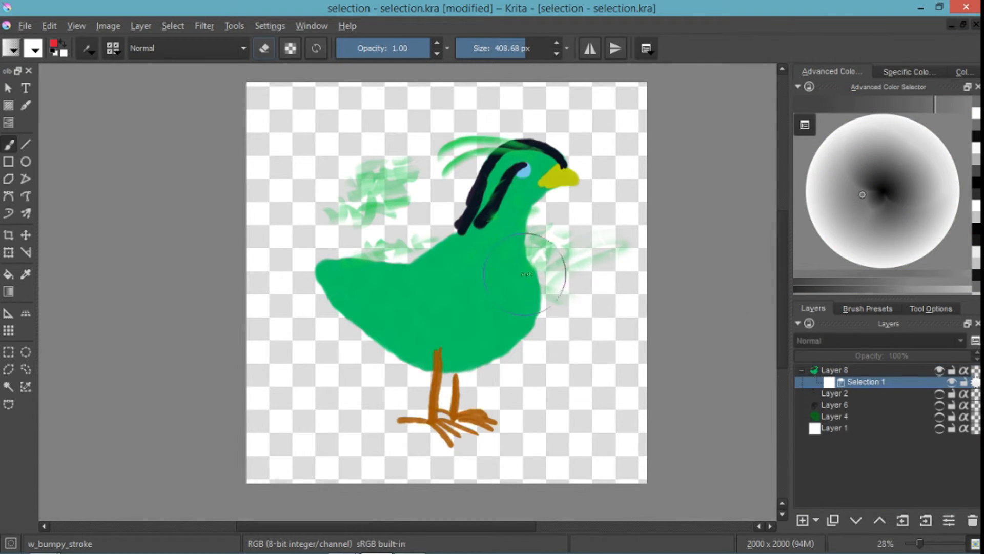
# - Paint white on the Selection 1 mask from the beak down the throat to the lower chest with a brush of about 160 px
pyautogui.scroll(-5, 526, 274)
pyautogui.scroll(4, 525, 274)
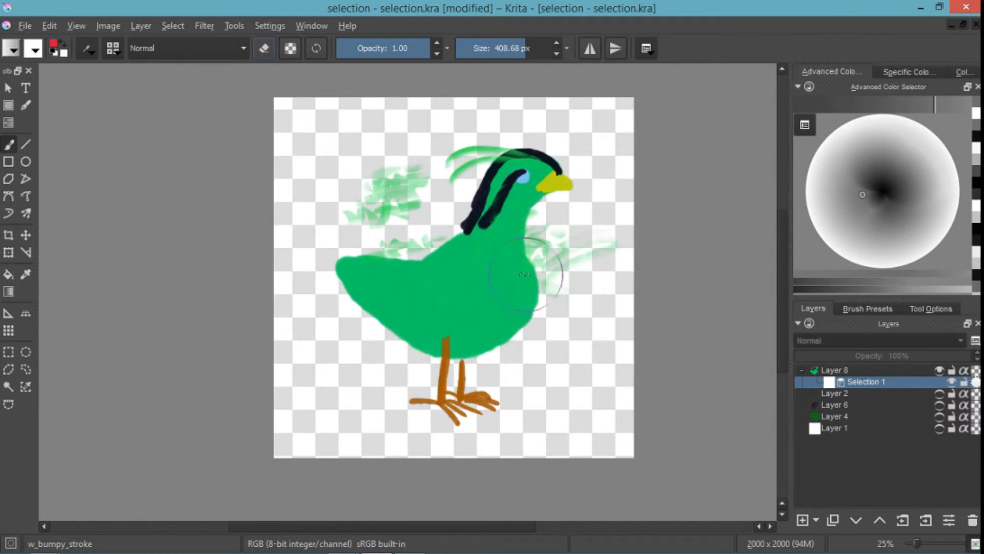
pyautogui.moveTo(520, 280); pyautogui.dragTo(510, 301)
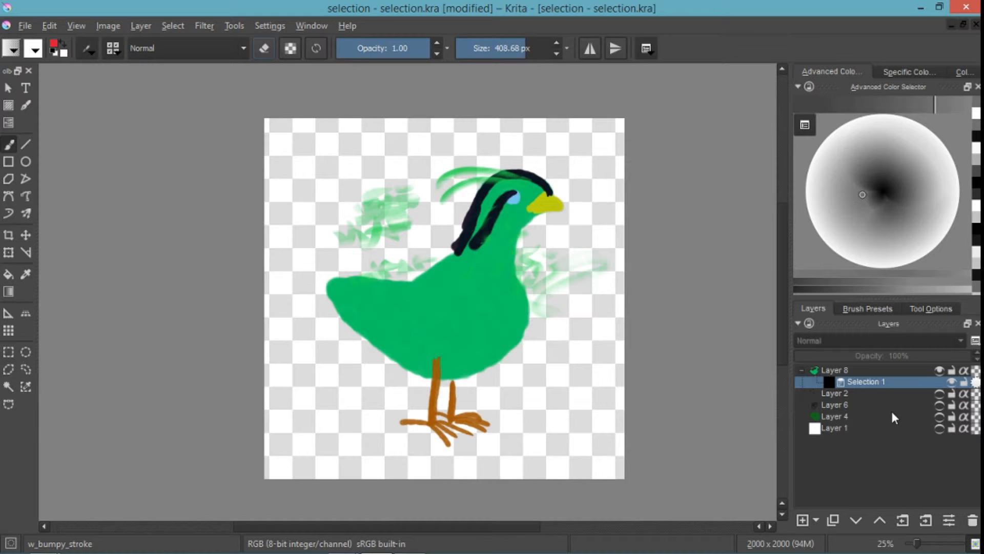
pyautogui.click(868, 383)
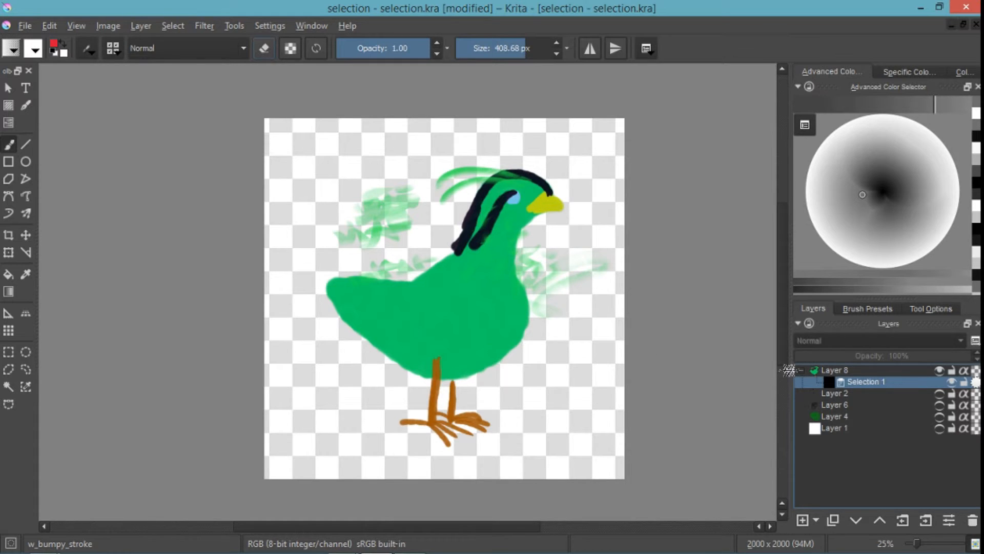
pyautogui.moveTo(832, 195); pyautogui.dragTo(805, 202)
pyautogui.keyDown('shift'); pyautogui.moveTo(557, 236); pyautogui.dragTo(434, 236); pyautogui.keyUp('shift')
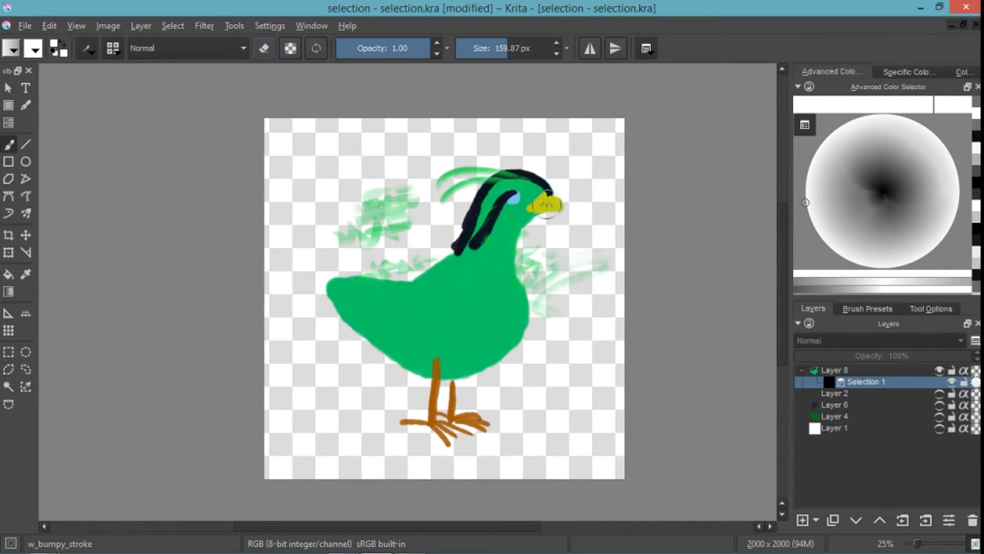
pyautogui.moveTo(556, 204)
pyautogui.mouseDown()
pyautogui.moveTo(523, 206)
pyautogui.moveTo(568, 210)
pyautogui.moveTo(547, 204)
pyautogui.moveTo(513, 225)
pyautogui.moveTo(535, 210)
pyautogui.moveTo(520, 214)
pyautogui.moveTo(507, 246)
pyautogui.moveTo(515, 226)
pyautogui.mouseUp()
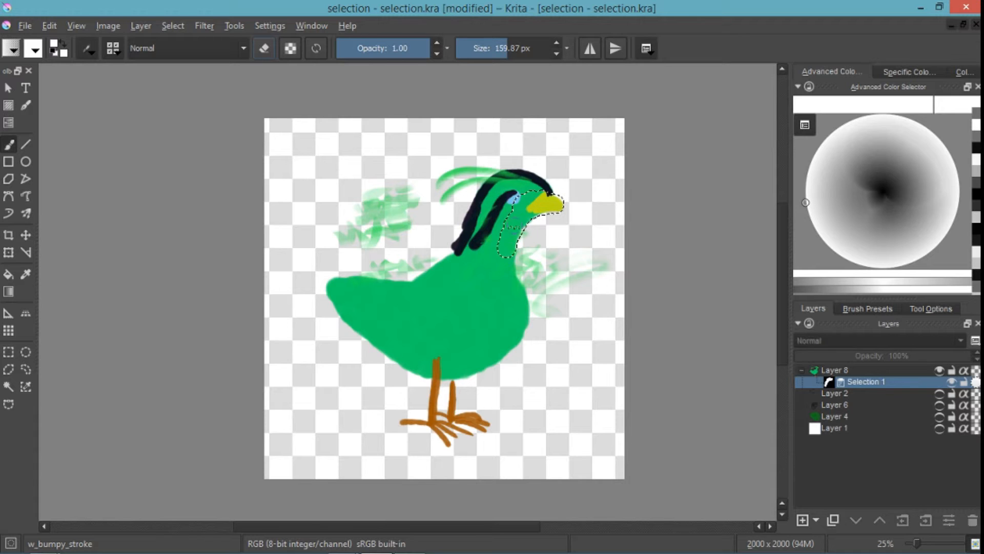
pyautogui.moveTo(508, 264); pyautogui.dragTo(508, 272)
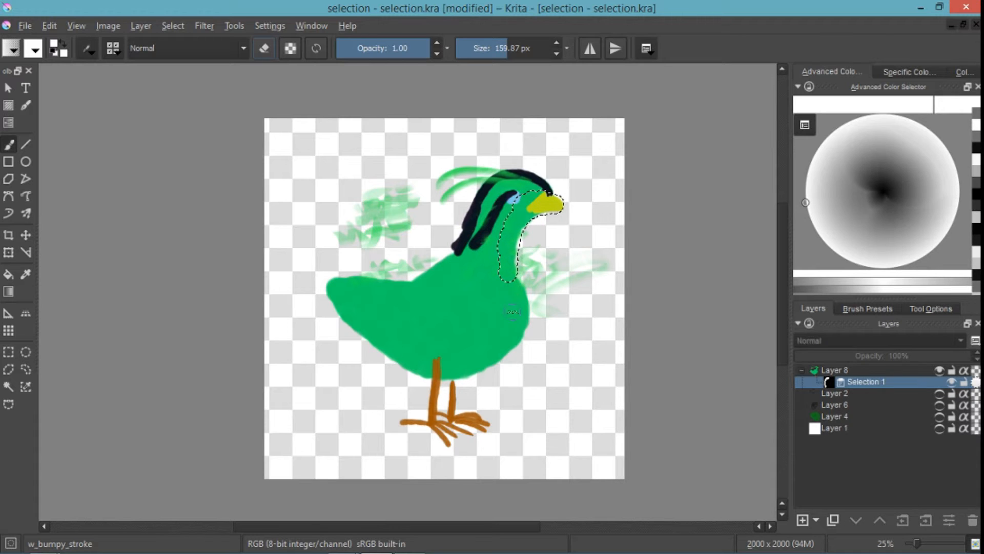
pyautogui.moveTo(512, 312)
pyautogui.mouseDown()
pyautogui.moveTo(507, 268)
pyautogui.moveTo(516, 308)
pyautogui.moveTo(508, 326)
pyautogui.moveTo(511, 285)
pyautogui.moveTo(517, 314)
pyautogui.moveTo(502, 336)
pyautogui.mouseUp()
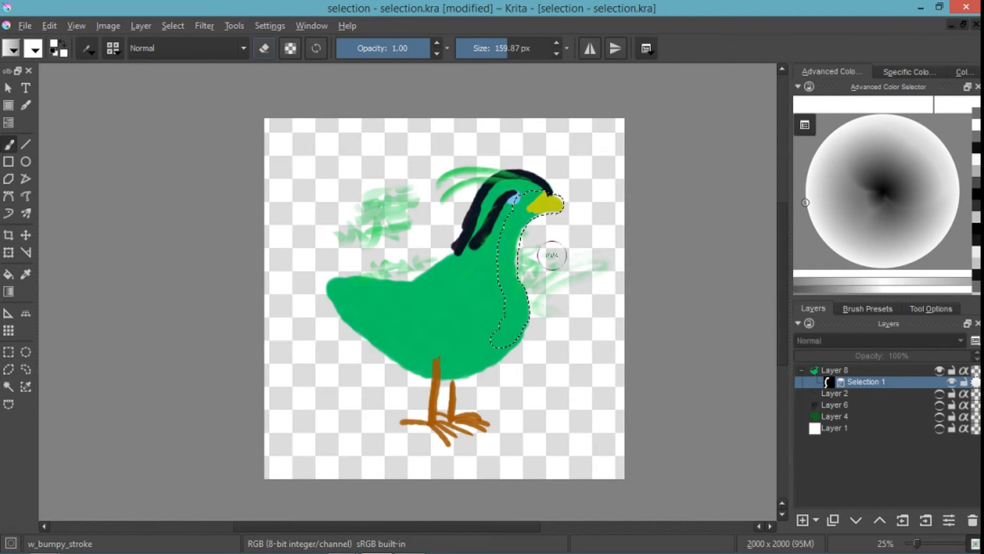
# - Isolate the Selection 1 mask, extend the chest stroke and add white curved strokes over the wing, back and tail areas, and end the isolation
pyautogui.scroll(3, 540, 264)
pyautogui.scroll(-1, 541, 267)
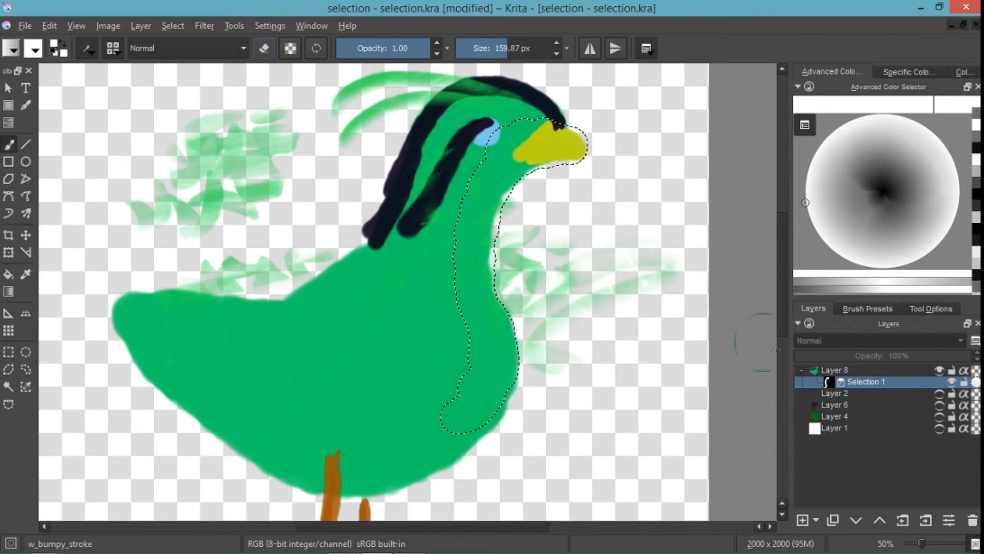
pyautogui.rightClick(866, 382)
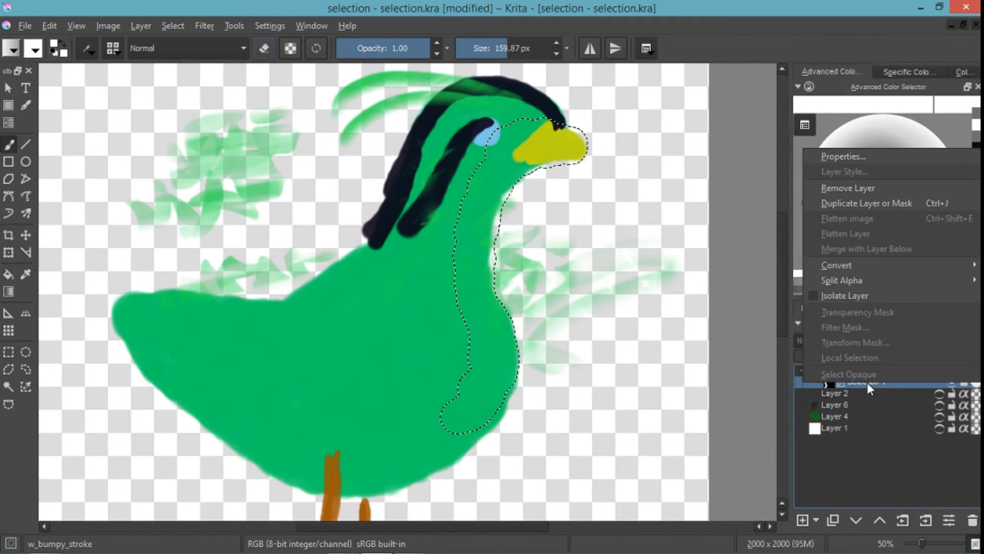
pyautogui.click(860, 296)
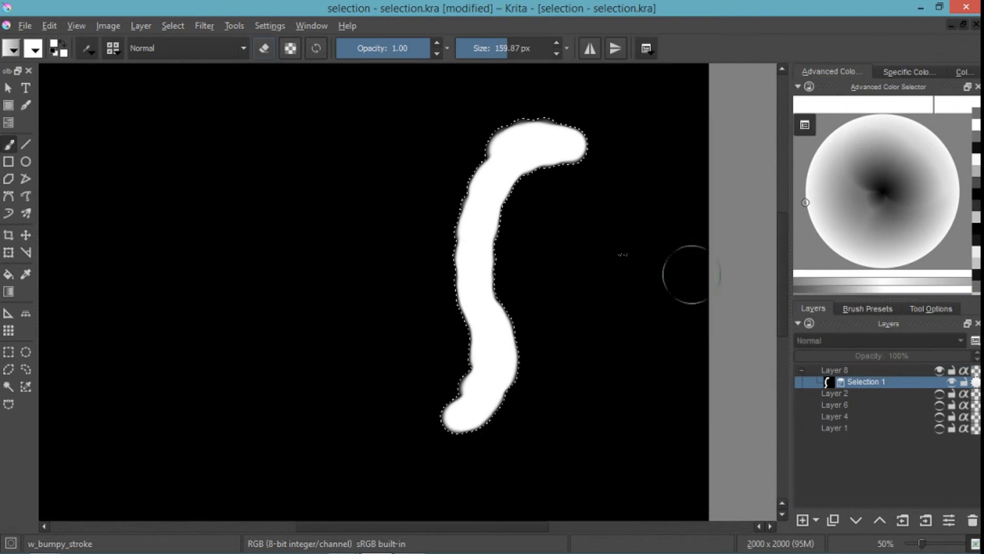
pyautogui.moveTo(454, 415)
pyautogui.mouseDown()
pyautogui.moveTo(408, 426)
pyautogui.moveTo(360, 380)
pyautogui.mouseUp()
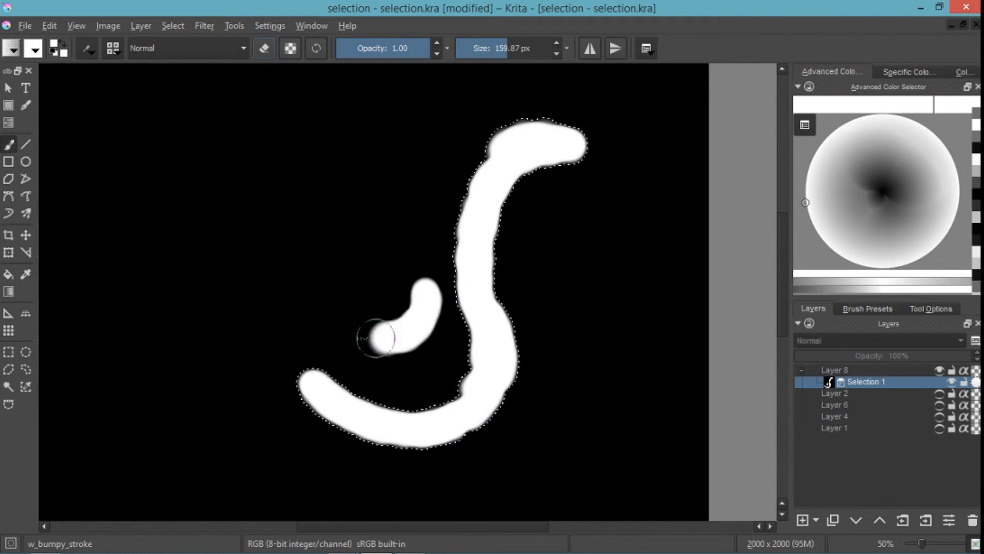
pyautogui.moveTo(376, 338); pyautogui.dragTo(318, 306)
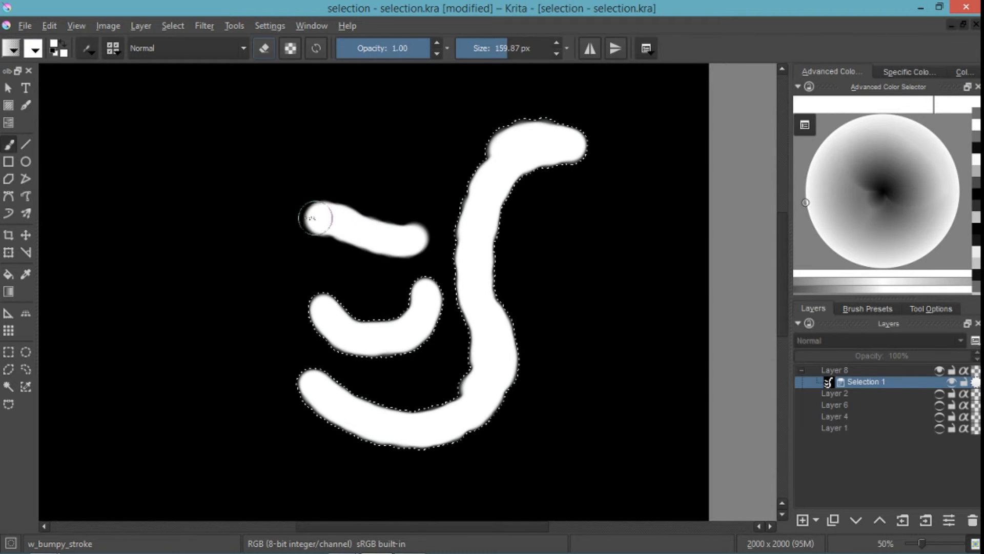
pyautogui.moveTo(313, 218)
pyautogui.mouseDown()
pyautogui.moveTo(267, 229)
pyautogui.moveTo(225, 352)
pyautogui.moveTo(269, 389)
pyautogui.mouseUp()
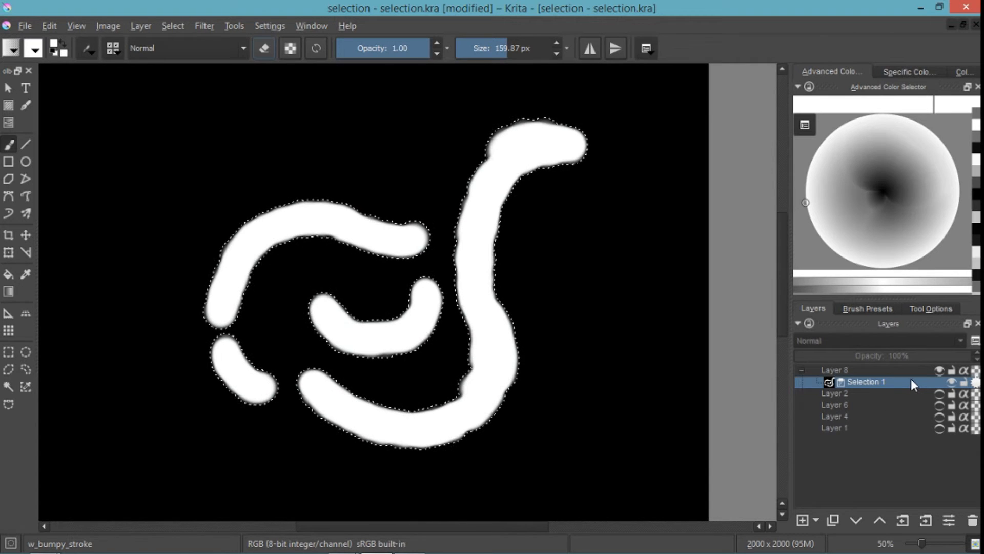
pyautogui.rightClick(868, 381)
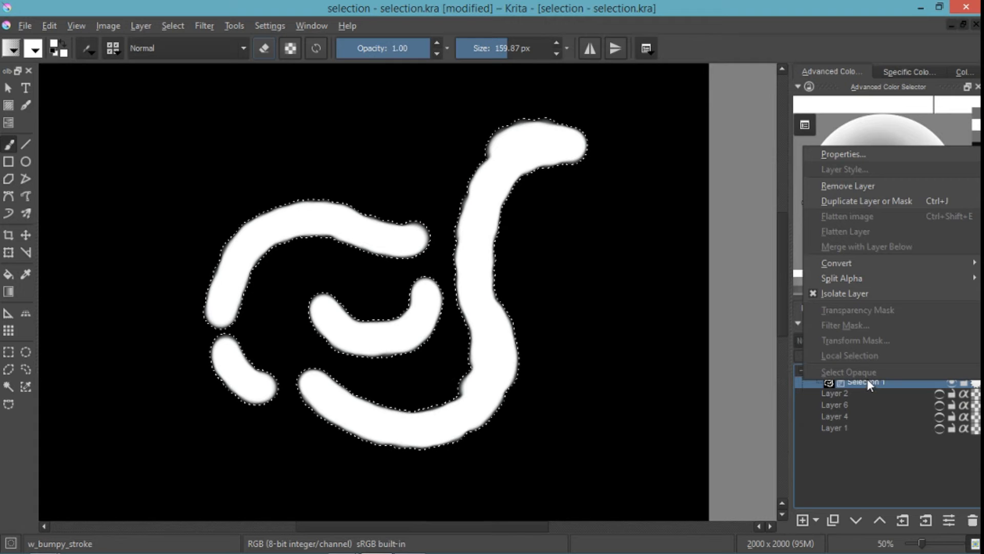
pyautogui.click(887, 294)
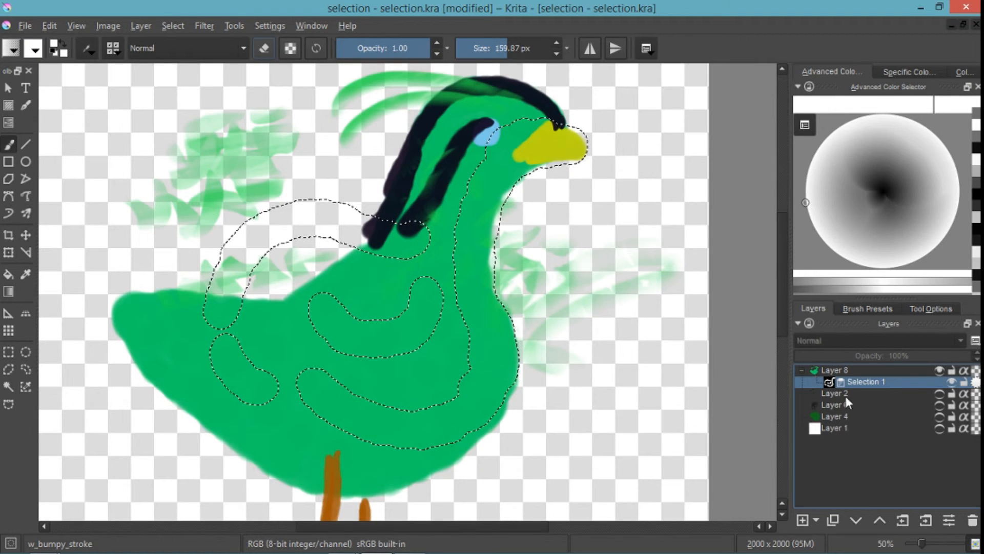
# - Paint red on Layer 8 within the masked selection across the beak, throat, wing, back and tail areas
pyautogui.click(867, 371)
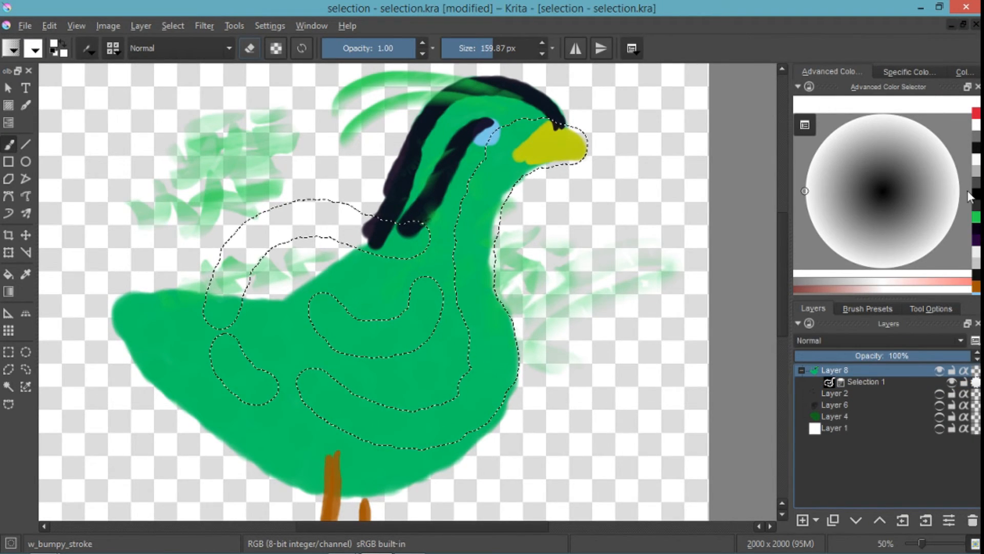
pyautogui.click(976, 114)
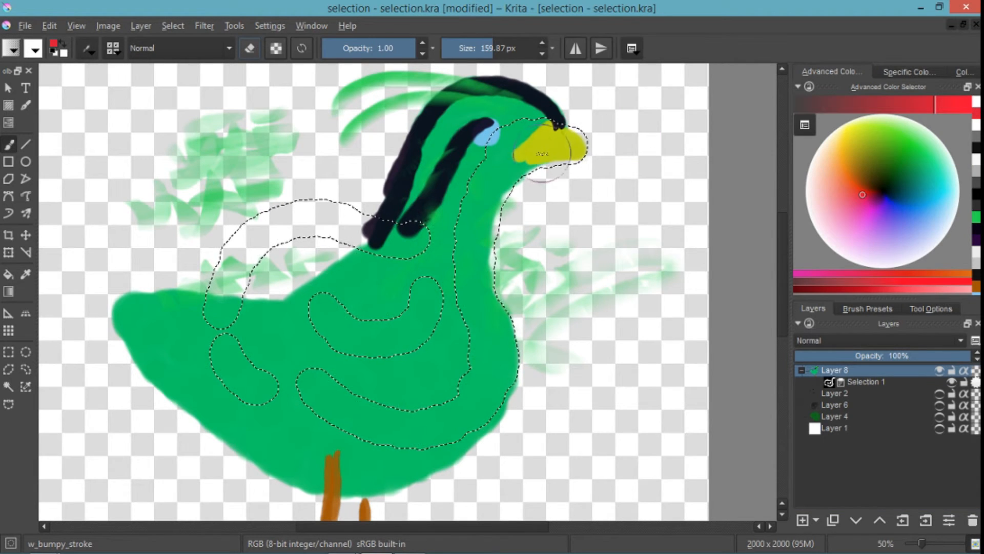
pyautogui.moveTo(450, 314); pyautogui.dragTo(363, 334)
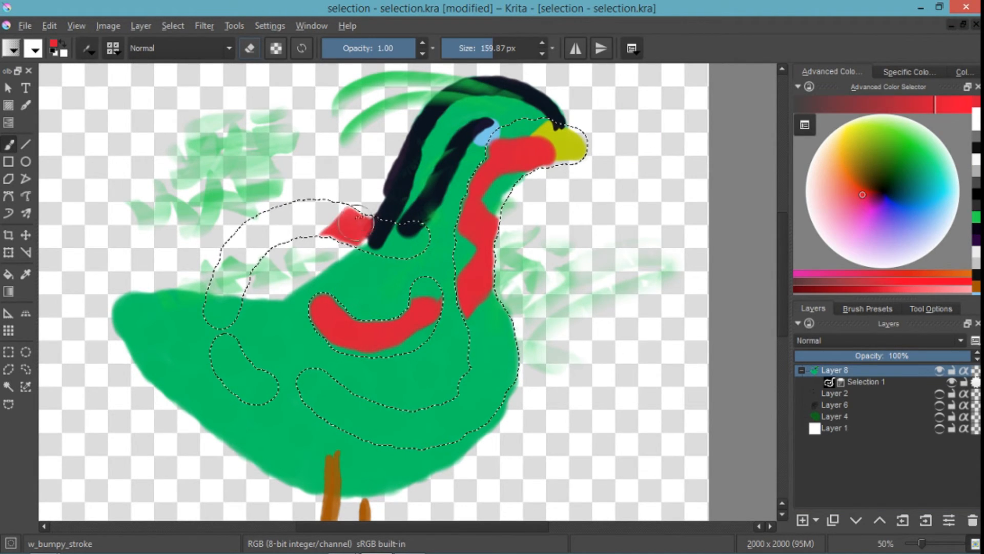
pyautogui.moveTo(358, 219)
pyautogui.mouseDown()
pyautogui.moveTo(343, 200)
pyautogui.moveTo(239, 247)
pyautogui.mouseUp()
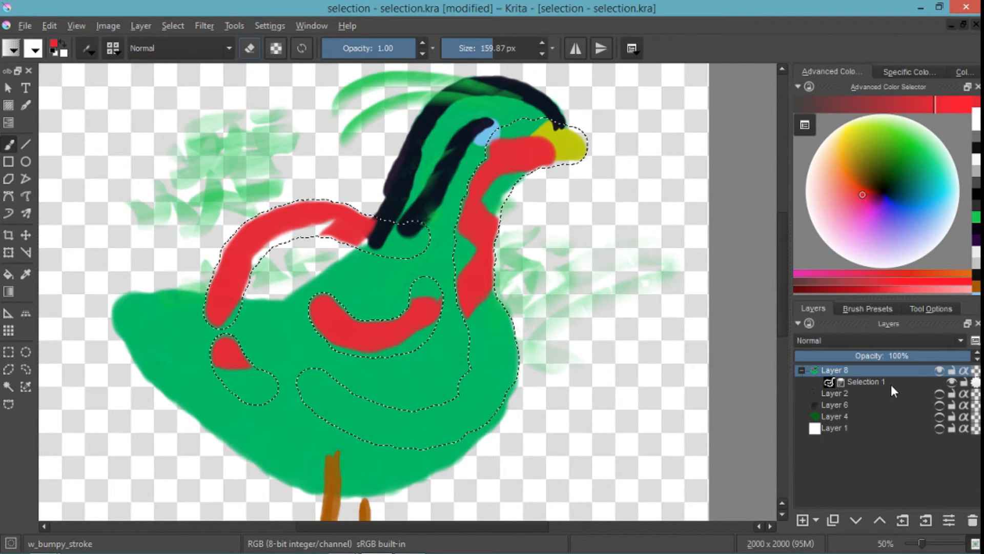
# - Deactivate the Selection 1 mask and reactivate it, keeping Layer 8 as the active layer
pyautogui.click(858, 381)
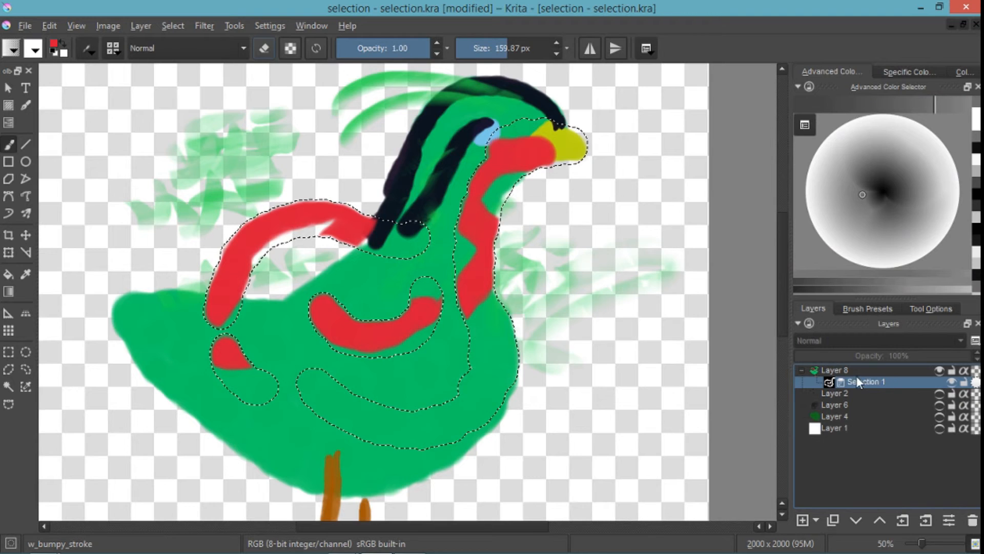
pyautogui.click(884, 372)
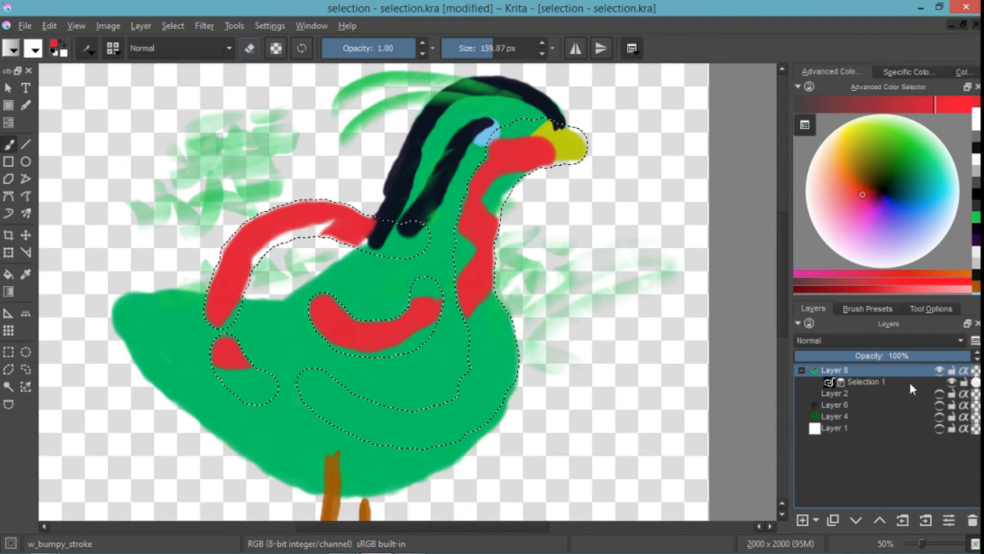
pyautogui.click(976, 383)
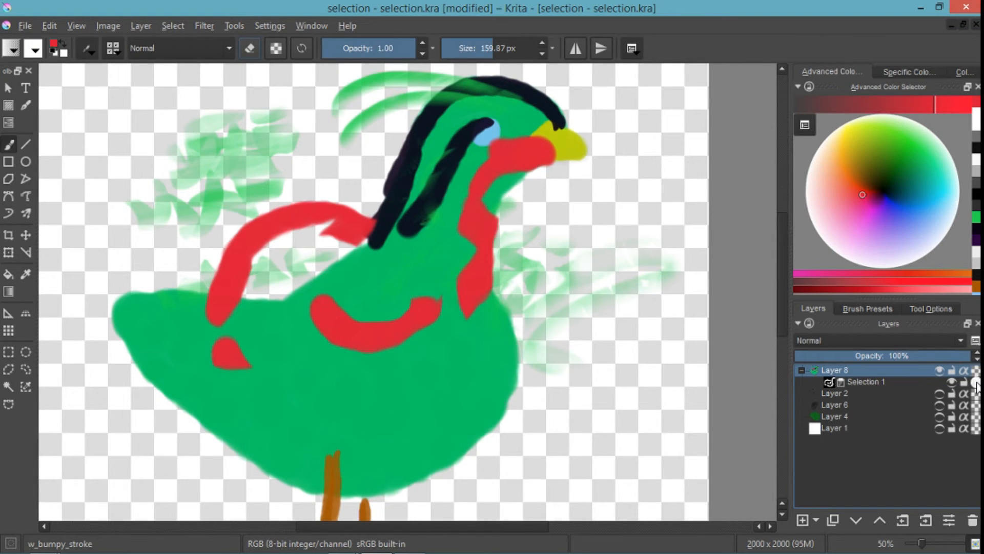
pyautogui.click(976, 382)
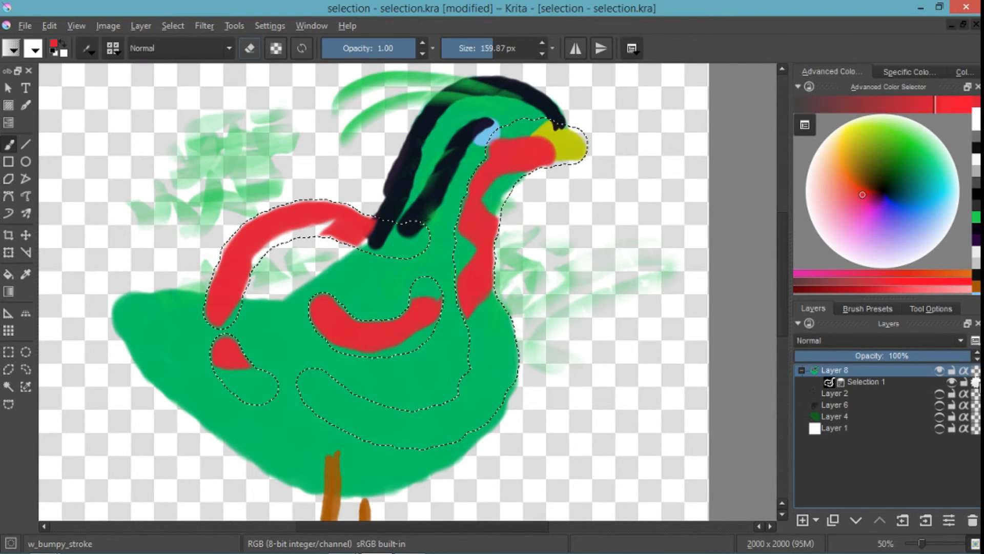
# - Deactivate the Selection 1 mask and add a second local selection mask to Layer 8
pyautogui.click(975, 383)
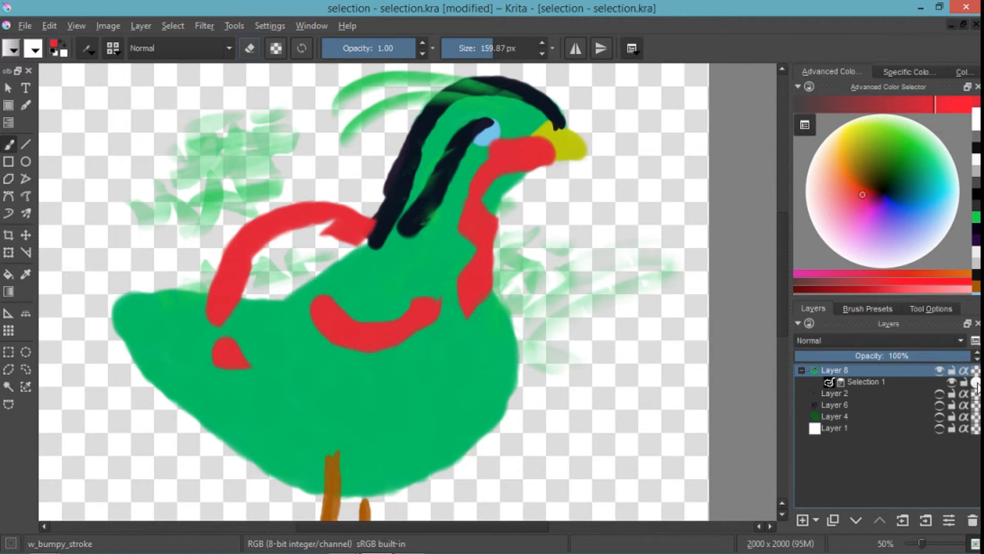
pyautogui.click(975, 383)
pyautogui.click(976, 383)
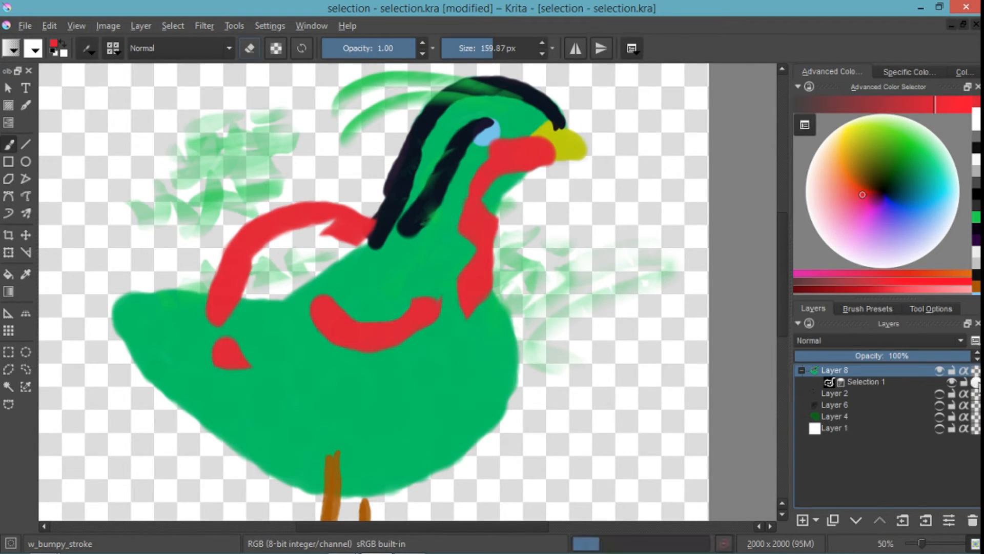
pyautogui.click(884, 382)
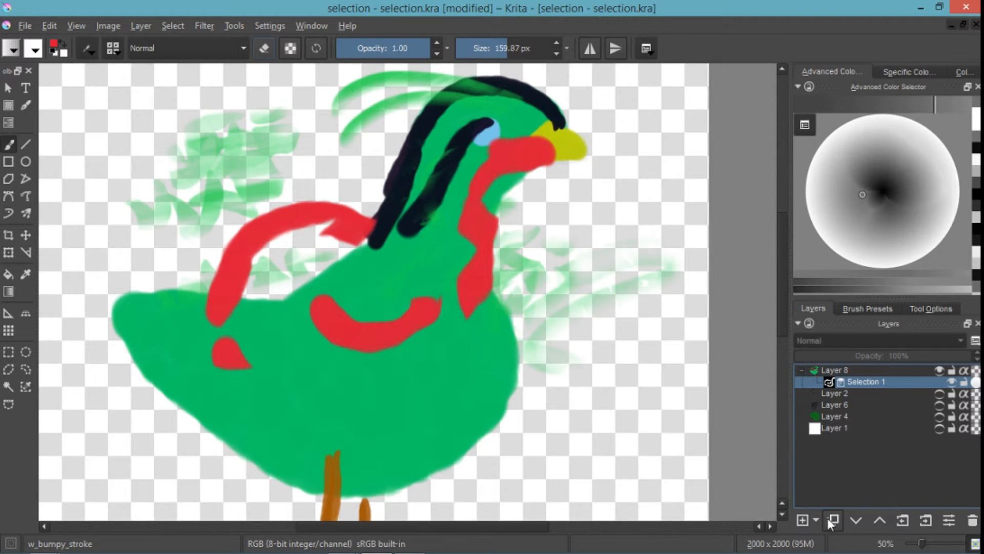
pyautogui.click(853, 371)
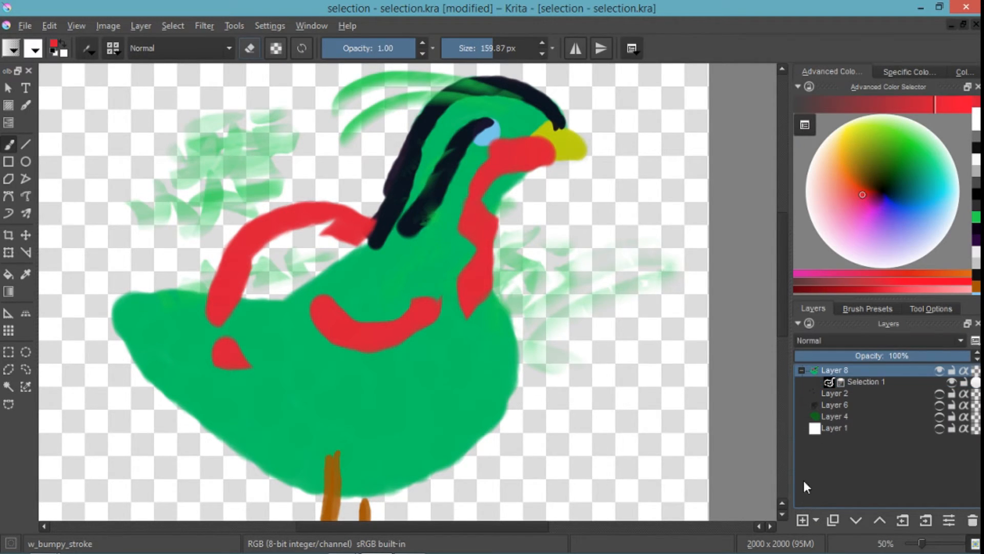
pyautogui.click(816, 520)
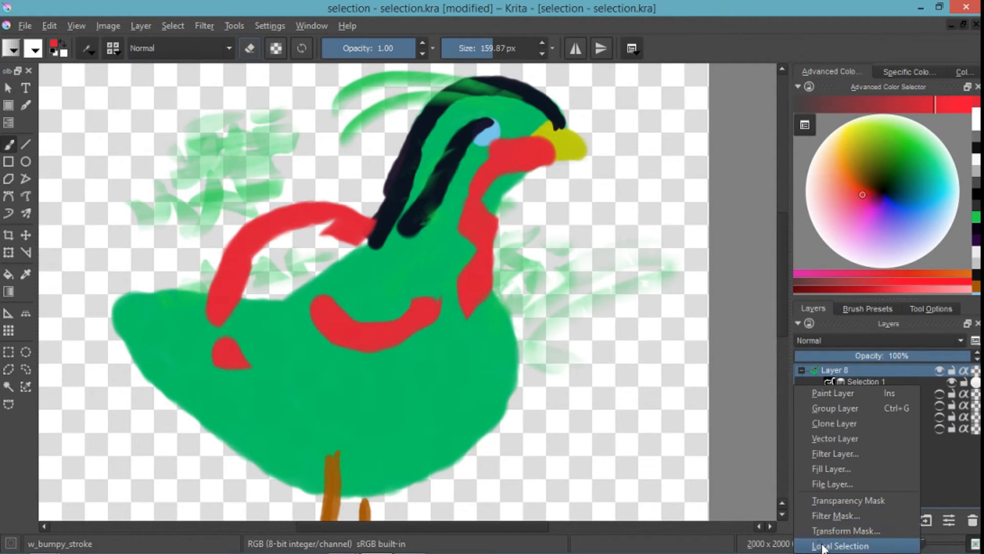
pyautogui.click(841, 542)
pyautogui.click(871, 383)
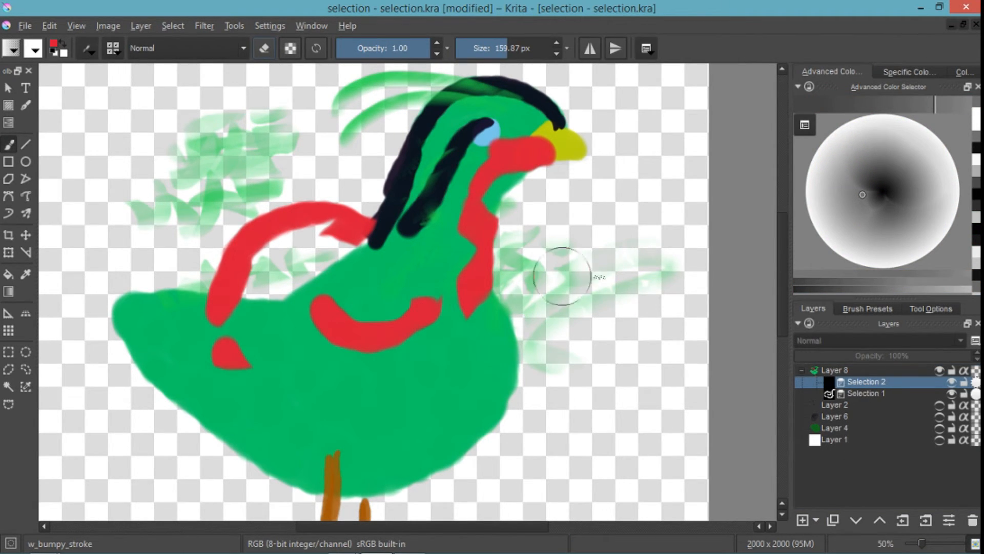
# - Paint white on the Selection 2 mask over the bird's beak with a brush of about 42 px
pyautogui.click(808, 199)
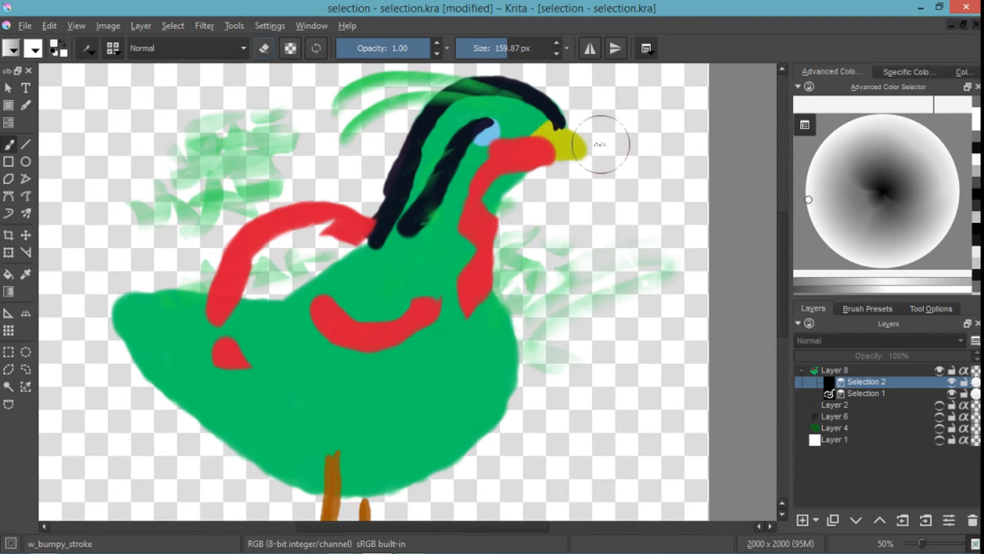
pyautogui.keyDown('shift'); pyautogui.moveTo(634, 197); pyautogui.dragTo(592, 197); pyautogui.keyUp('shift')
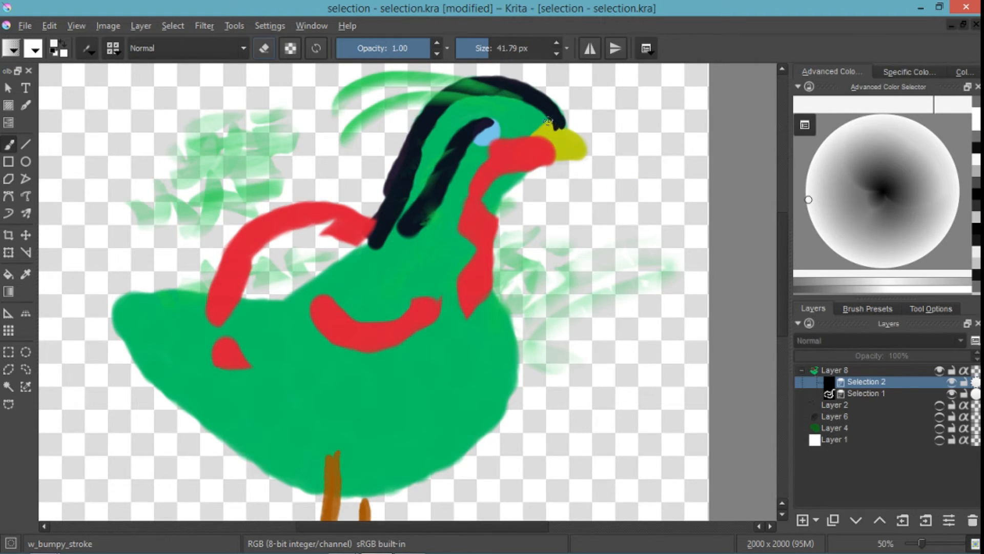
pyautogui.moveTo(570, 152); pyautogui.dragTo(520, 149)
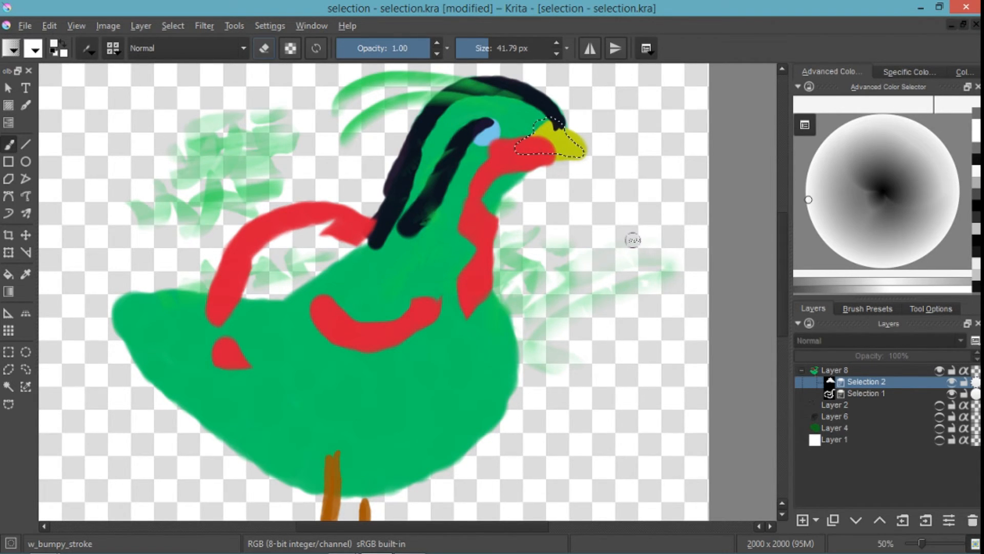
# - Switch the active local selection back and forth between Selection 1 and Selection 2 to compare their outlines
pyautogui.click(977, 395)
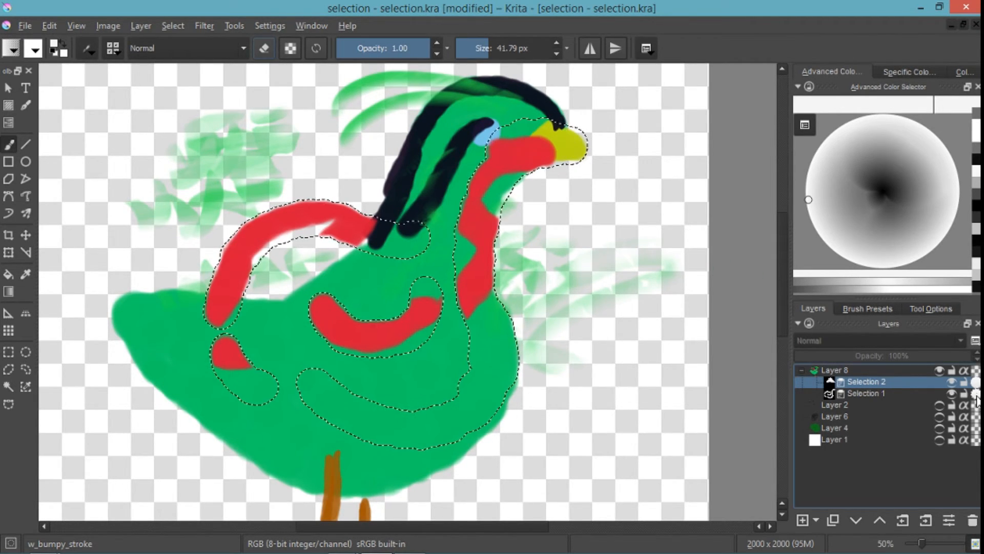
pyautogui.click(976, 383)
pyautogui.click(976, 394)
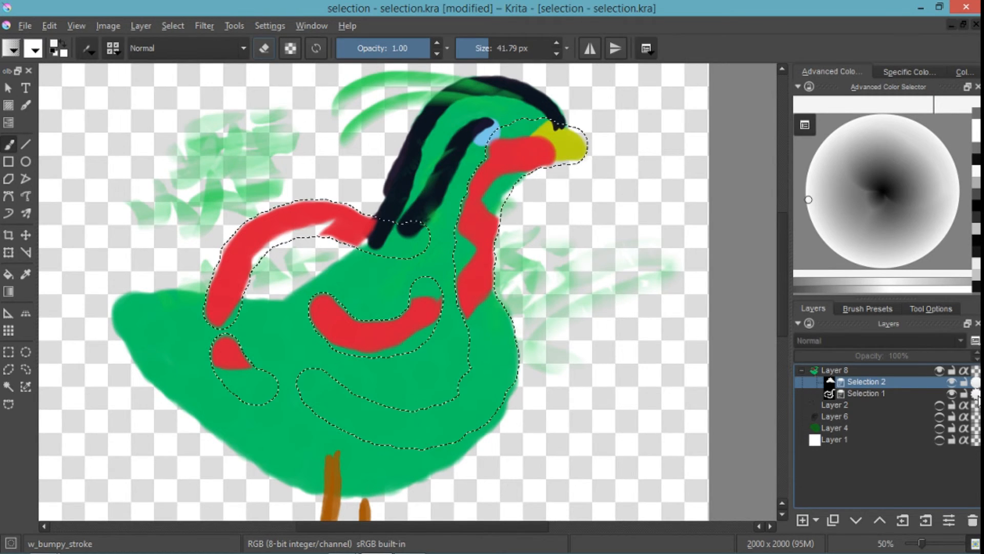
pyautogui.click(977, 383)
pyautogui.click(976, 394)
pyautogui.click(976, 383)
pyautogui.click(976, 394)
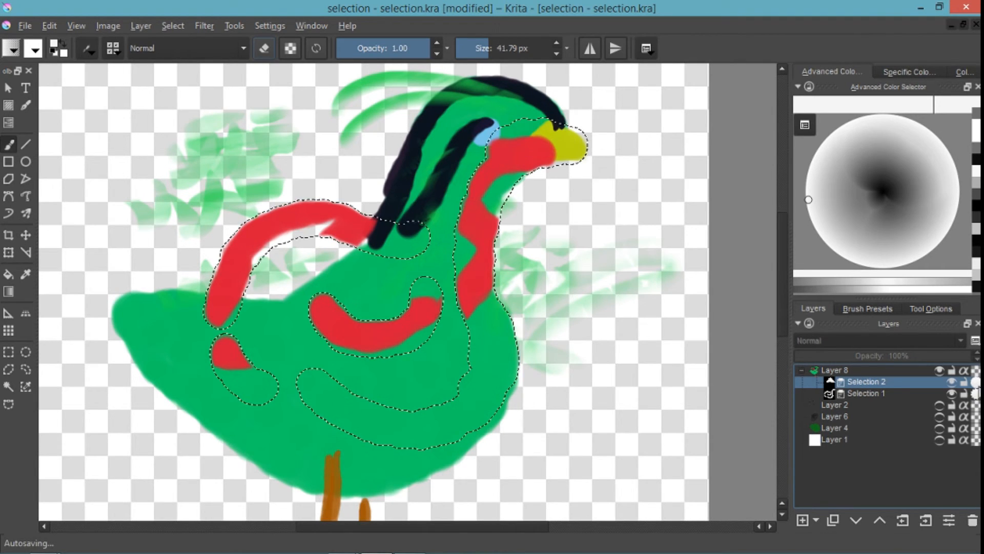
pyautogui.click(977, 383)
pyautogui.click(977, 394)
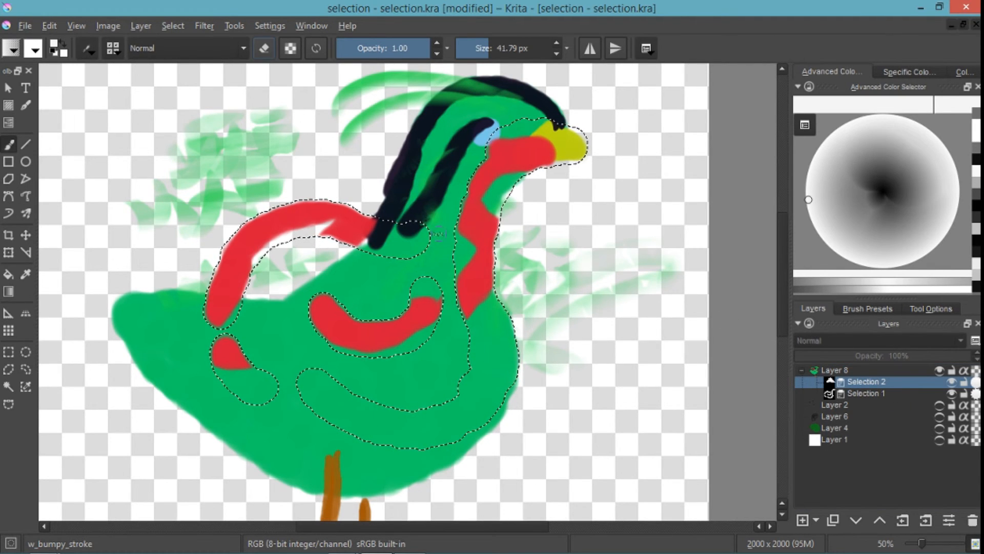
# - Add a vector layer above Layer 8
pyautogui.click(837, 370)
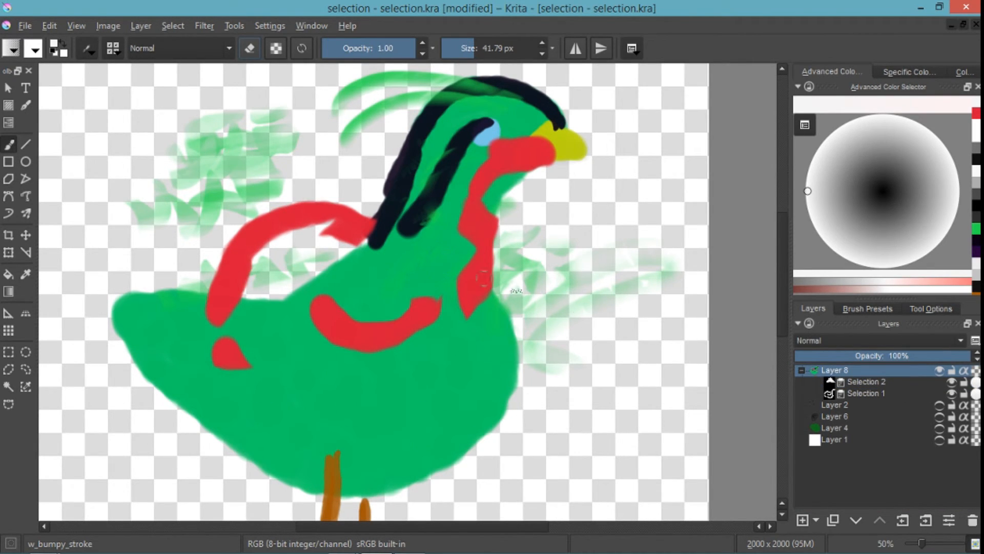
pyautogui.click(820, 524)
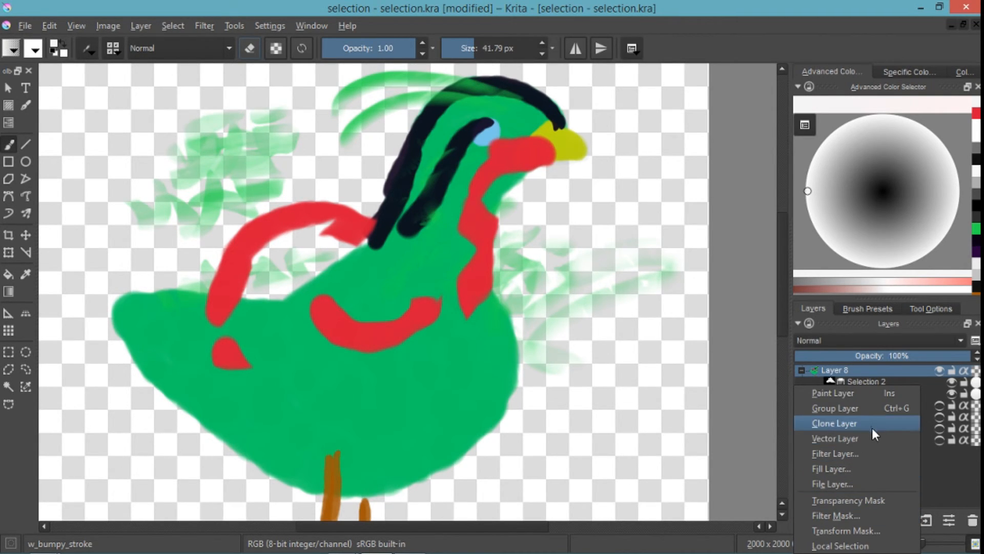
pyautogui.click(930, 472)
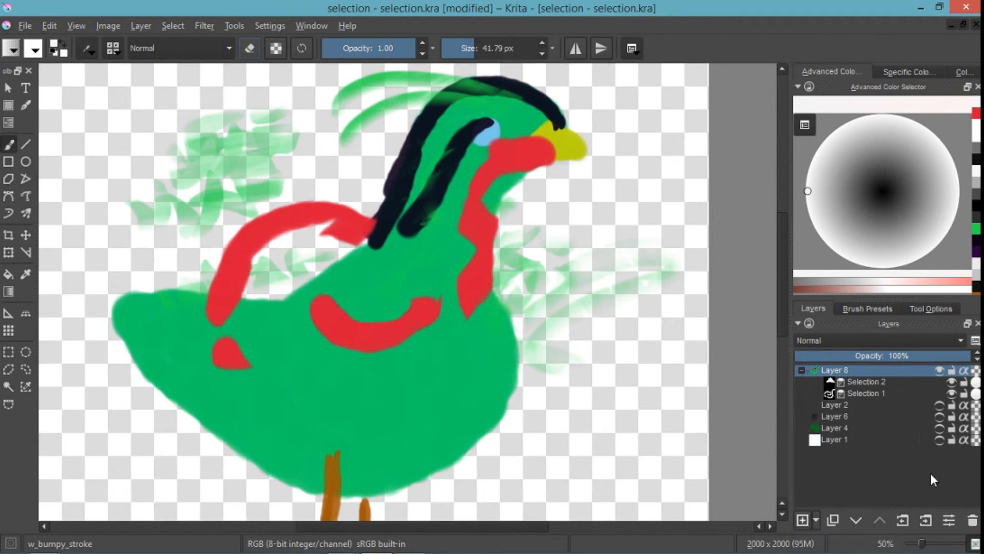
pyautogui.click(819, 520)
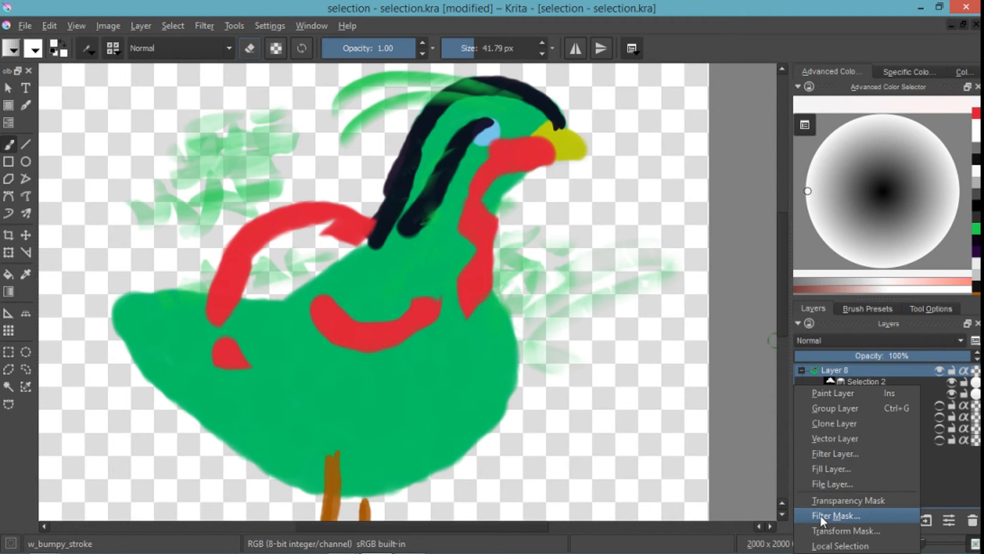
pyautogui.click(850, 439)
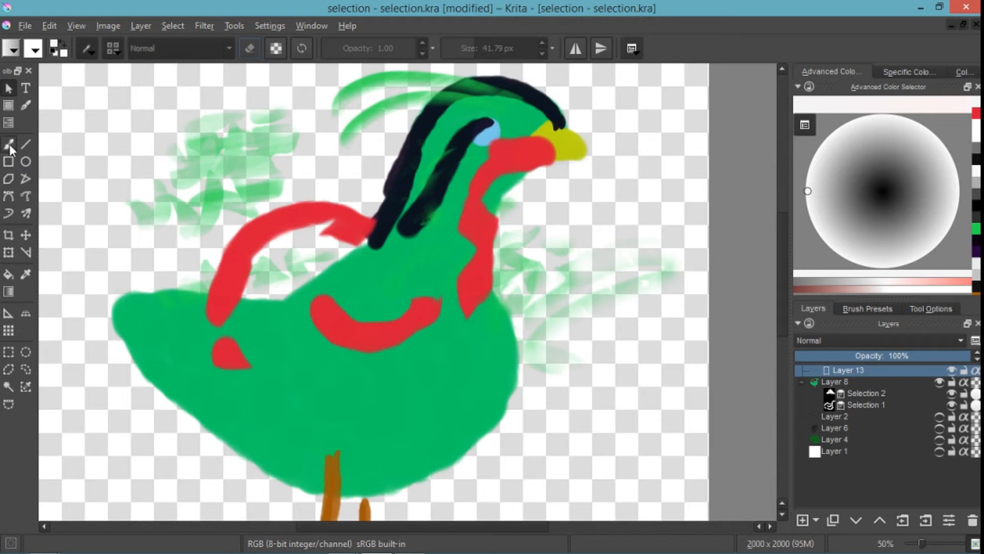
# - Draw a closed Bezier shape on the vector layer, following the bird's breast and belly and curving back over the body
pyautogui.click(11, 196)
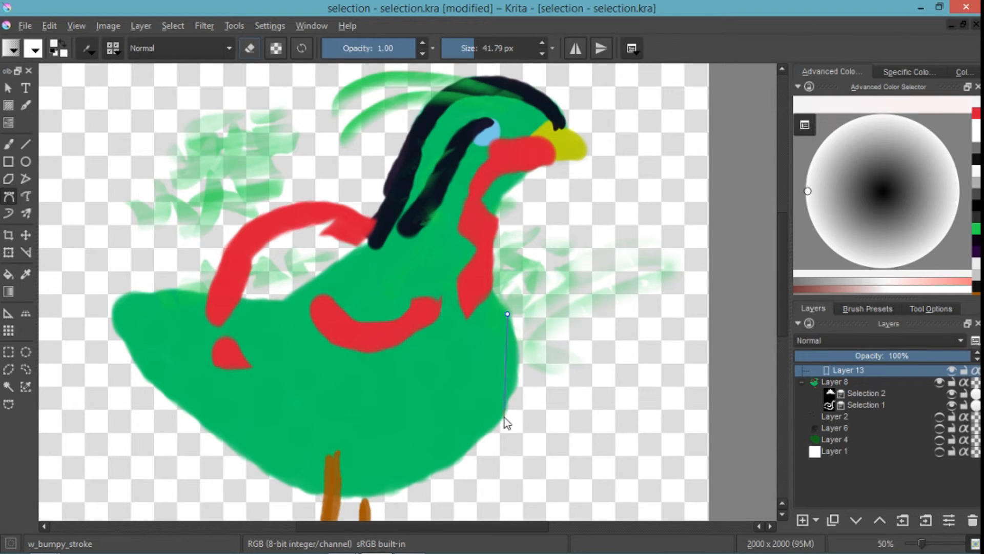
pyautogui.moveTo(500, 423); pyautogui.dragTo(466, 466)
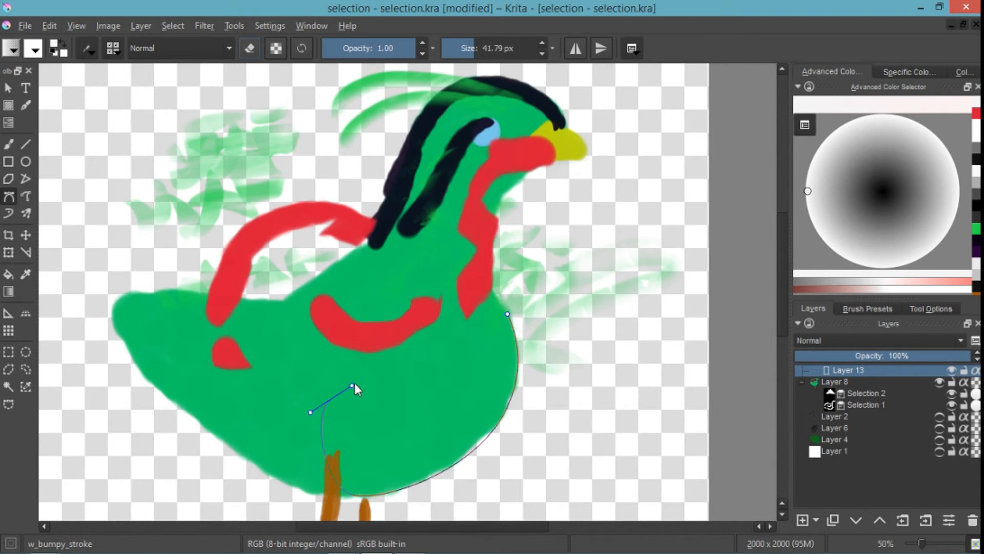
pyautogui.moveTo(354, 385); pyautogui.dragTo(389, 341)
pyautogui.moveTo(507, 315)
pyautogui.mouseDown()
pyautogui.moveTo(553, 357)
pyautogui.moveTo(544, 367)
pyautogui.mouseUp()
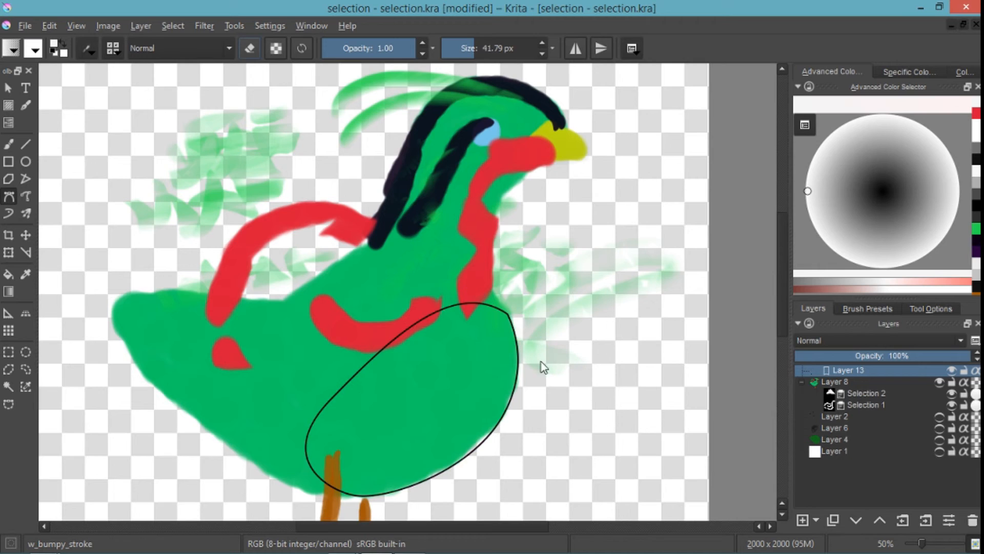
# - Nudge the Bezier shape slightly upward and reshape its upper breast curve by adjusting the node and its handles
pyautogui.click(8, 88)
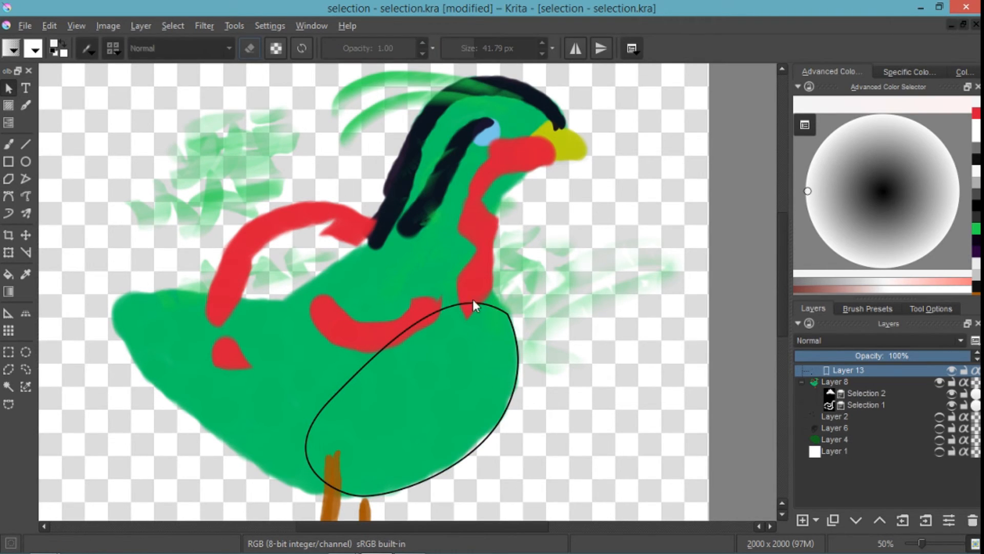
pyautogui.click(506, 314)
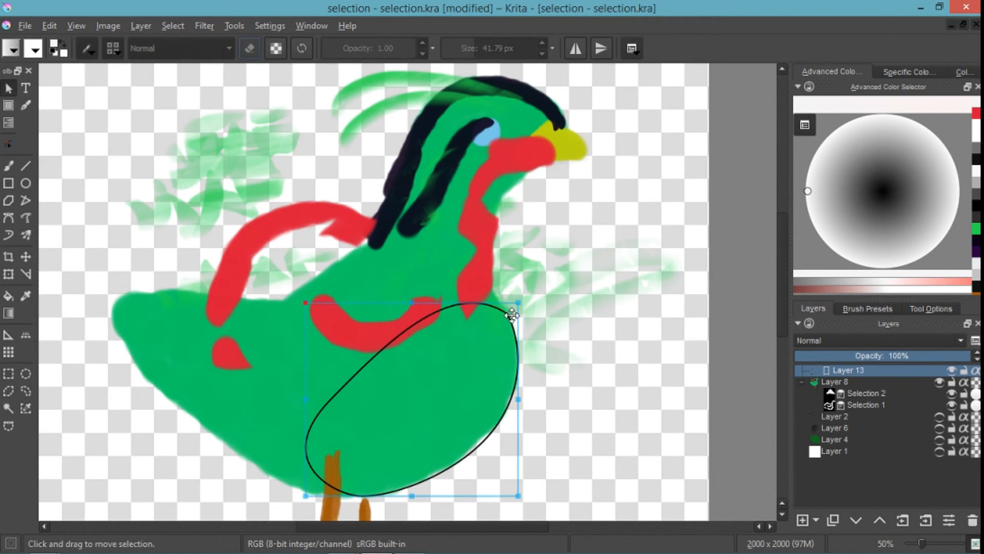
pyautogui.moveTo(508, 316); pyautogui.dragTo(508, 314)
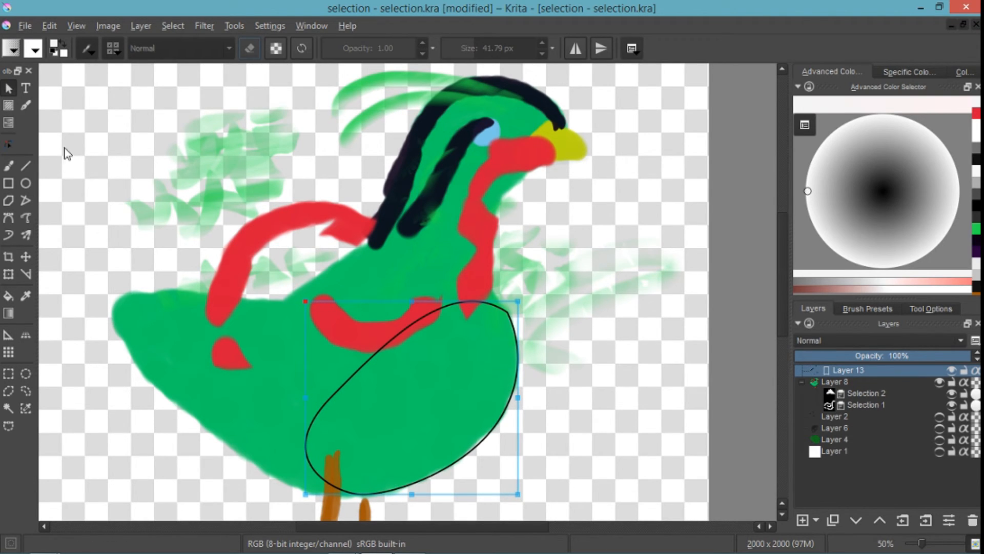
pyautogui.click(9, 144)
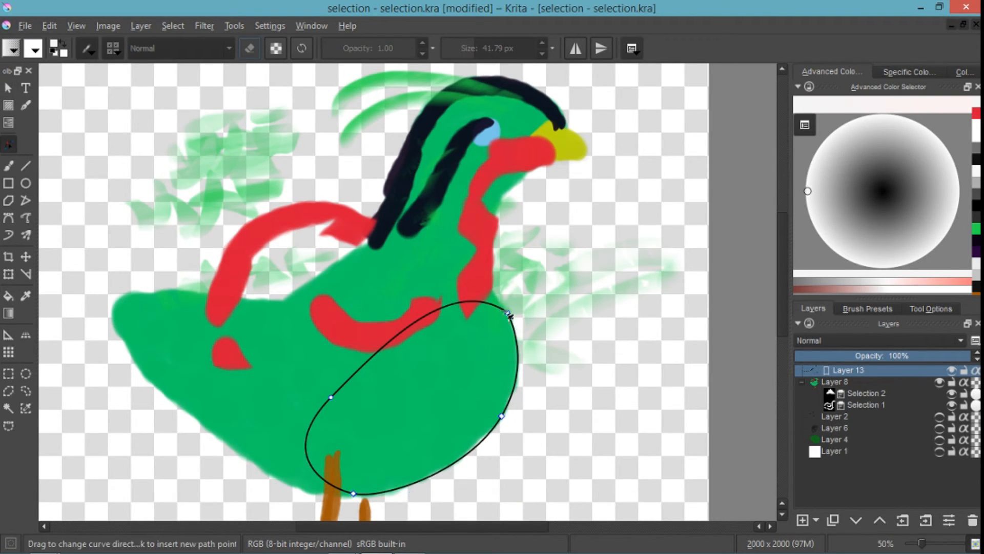
pyautogui.click(507, 313)
pyautogui.moveTo(451, 275); pyautogui.dragTo(420, 242)
pyautogui.moveTo(518, 335); pyautogui.dragTo(499, 308)
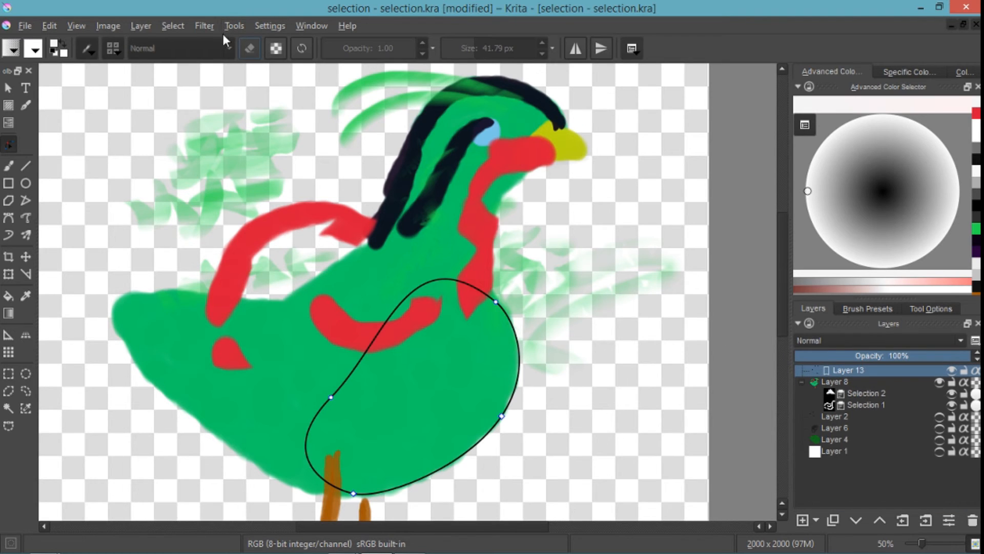
# - Convert the Bezier shape to a vector selection, hide Layer 13 and make Layer 8 active
pyautogui.click(176, 26)
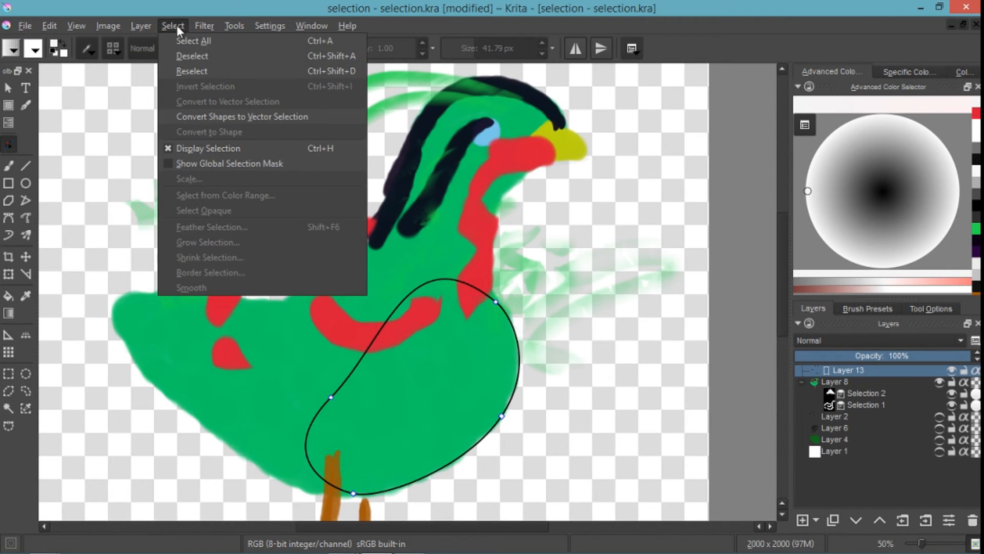
pyautogui.click(294, 118)
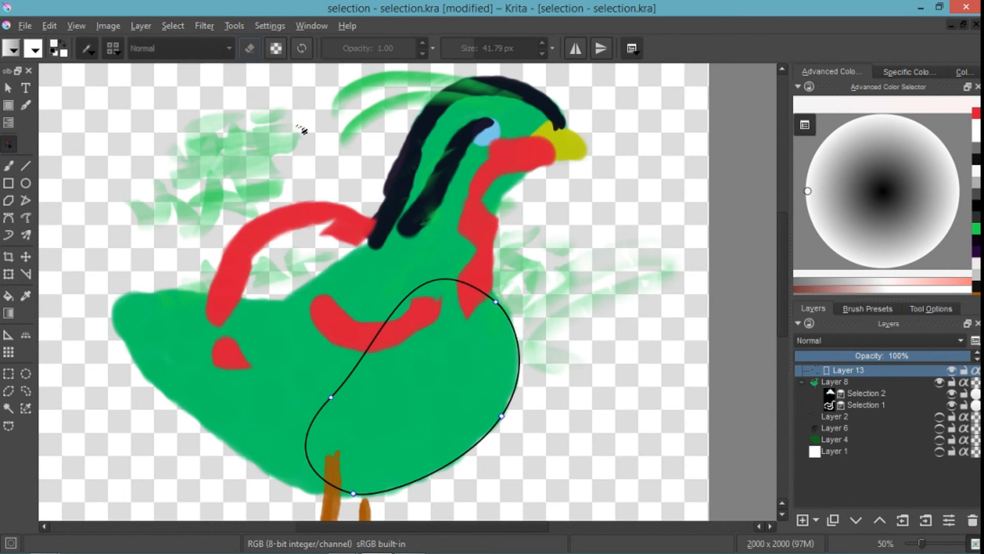
pyautogui.click(952, 370)
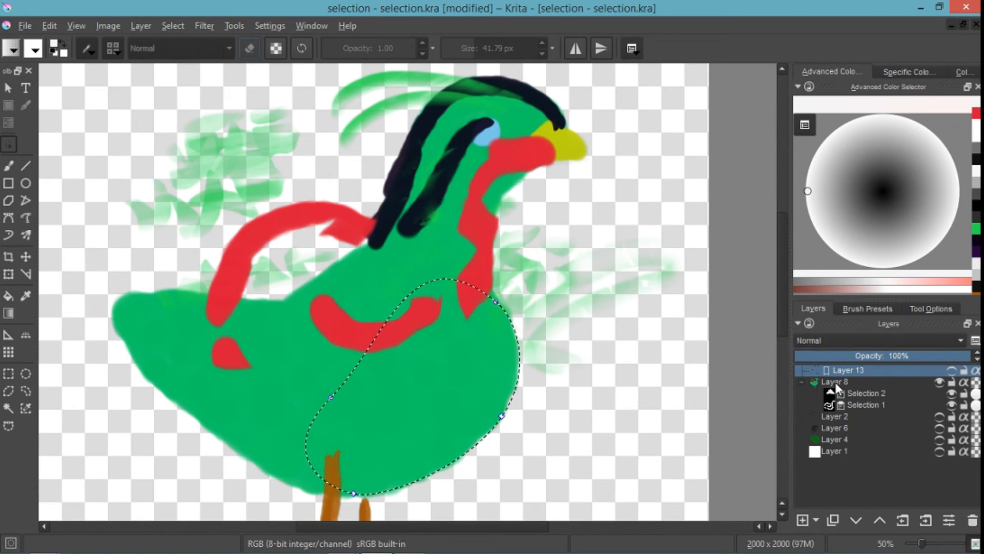
pyautogui.click(834, 382)
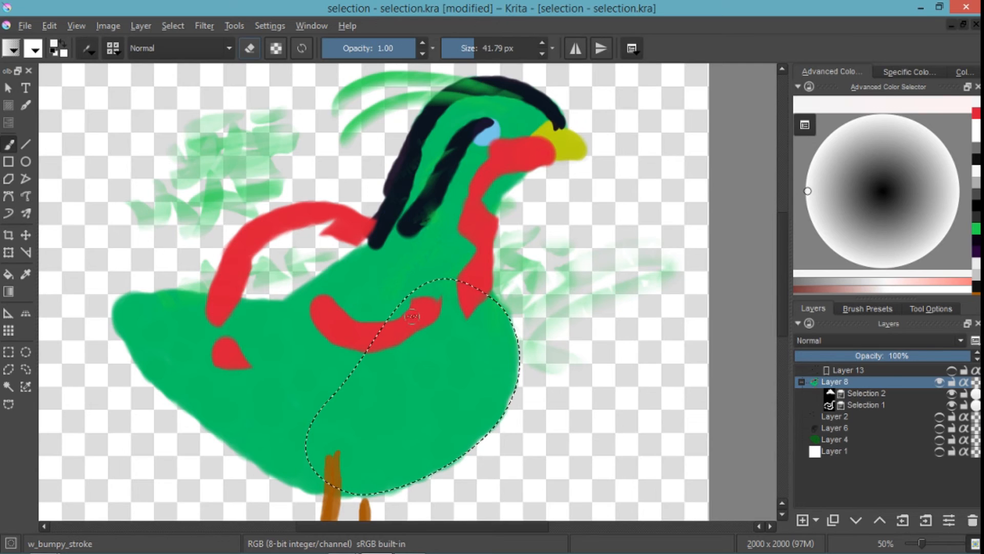
# - Enlarge the brush to about 145 px and paint the selected breast and belly area on Layer 8 bright green
pyautogui.keyDown('shift'); pyautogui.moveTo(429, 312); pyautogui.dragTo(481, 313); pyautogui.keyUp('shift')
pyautogui.moveTo(564, 352); pyautogui.dragTo(486, 314)
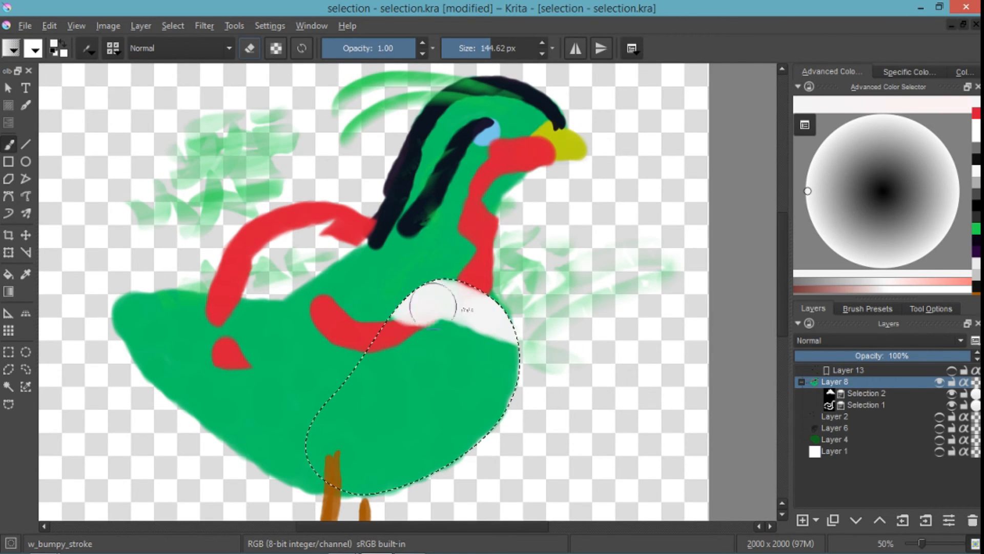
pyautogui.hotkey('ctrl', 'z')
pyautogui.press('x')
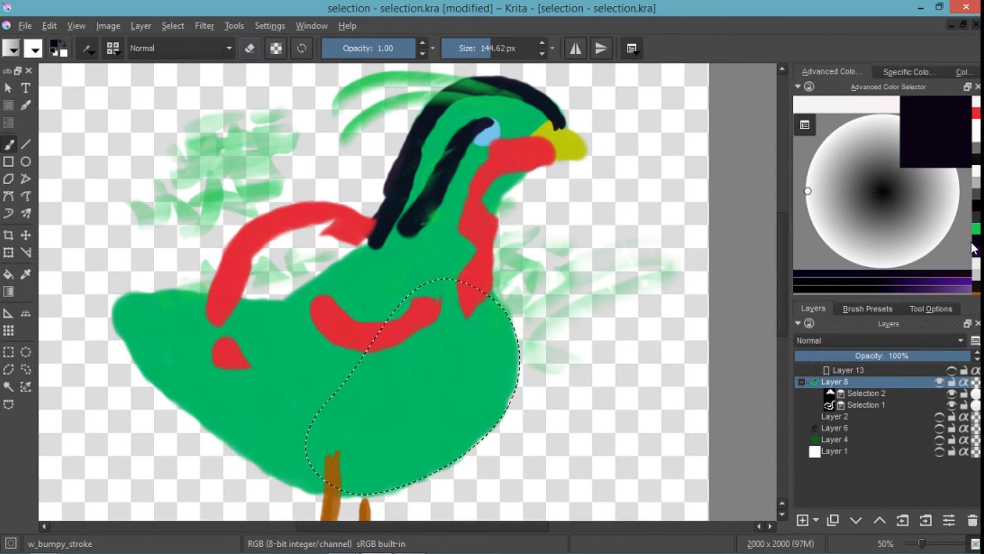
pyautogui.click(977, 228)
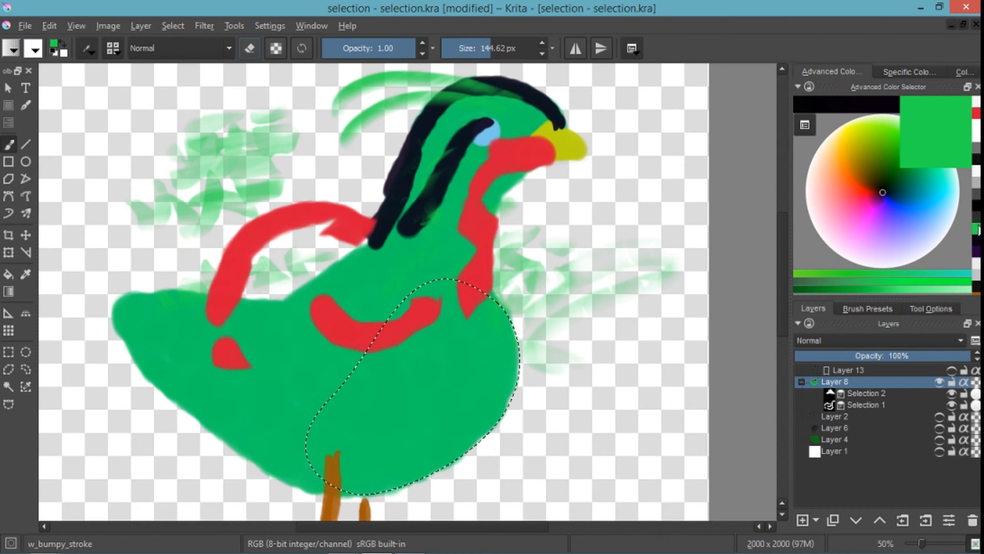
pyautogui.moveTo(512, 310); pyautogui.dragTo(431, 289)
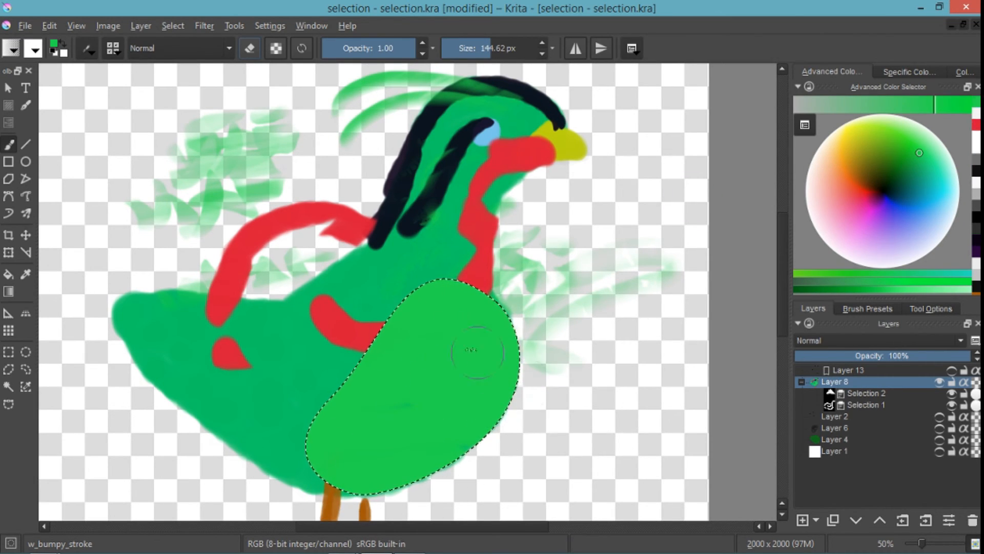
# - Try to move the selected green belly area outward past the breast with the Move tool, and undo the move
pyautogui.click(26, 235)
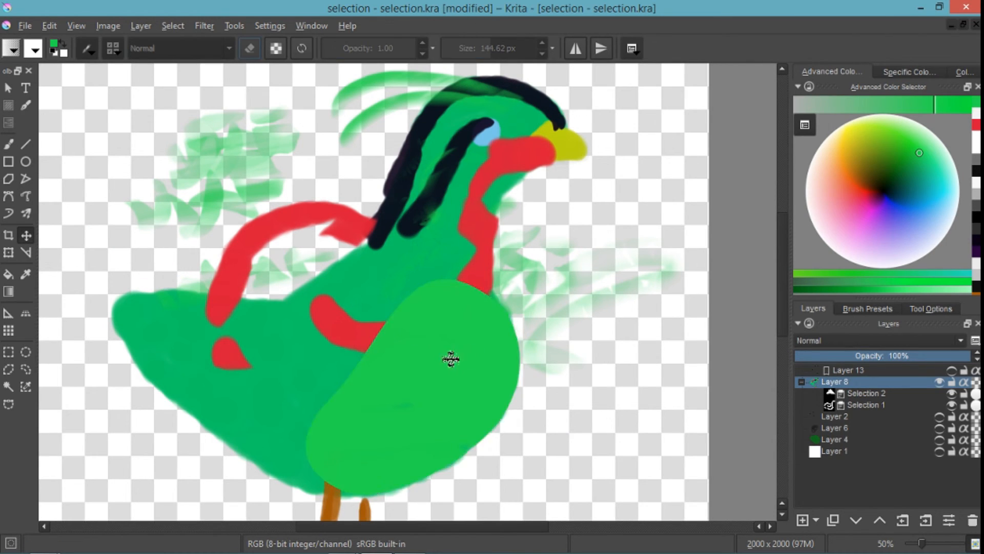
pyautogui.moveTo(450, 359); pyautogui.dragTo(584, 354)
pyautogui.hotkey('ctrl', 'z')
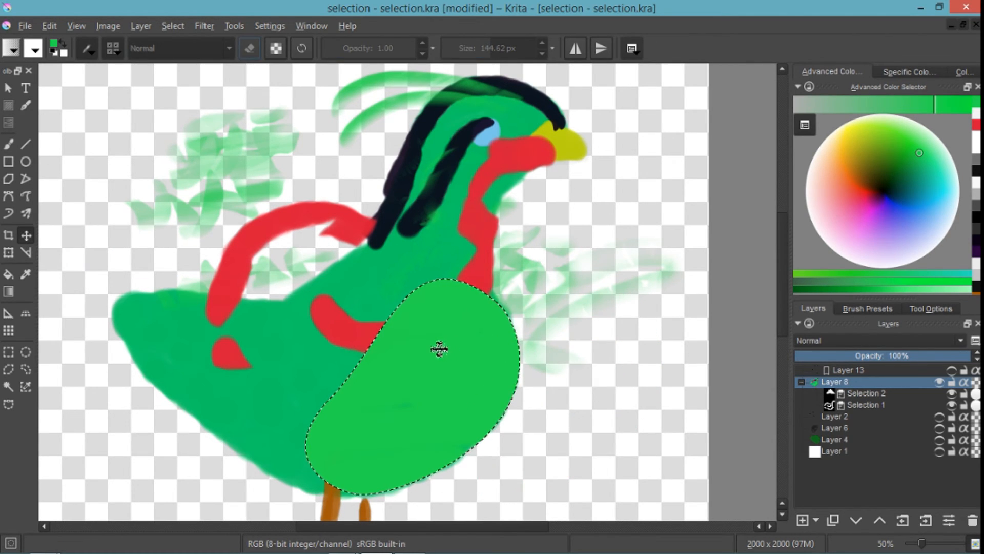
# - Clear the selection around the breast, make Layer 13 active and visible, and delete it
pyautogui.press('Delete')
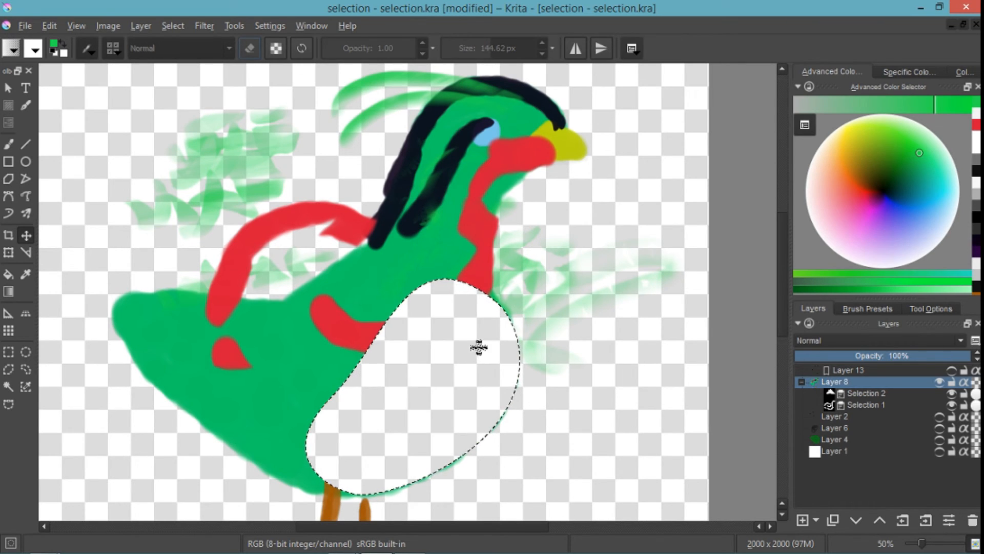
pyautogui.click(878, 371)
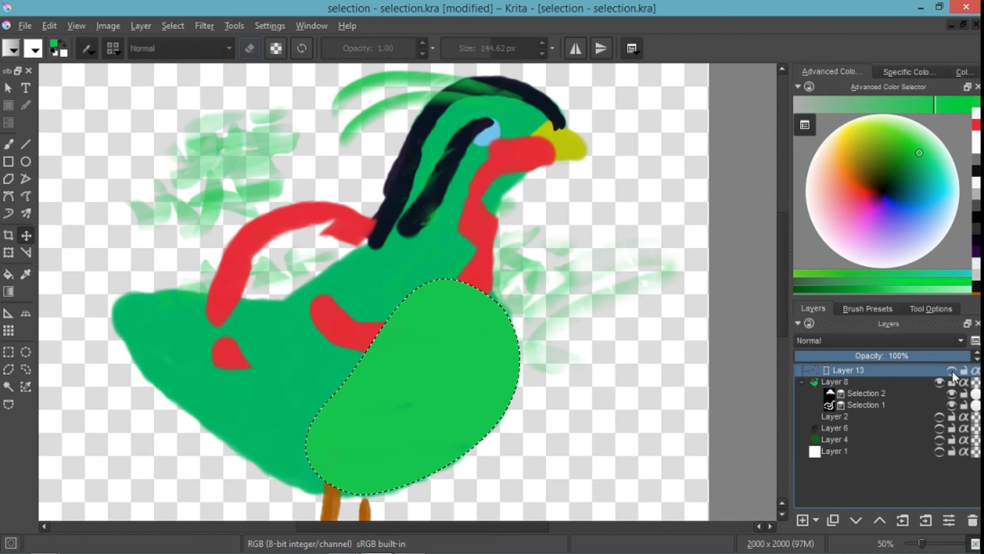
pyautogui.hotkey('ctrl', 'shift', 'a')
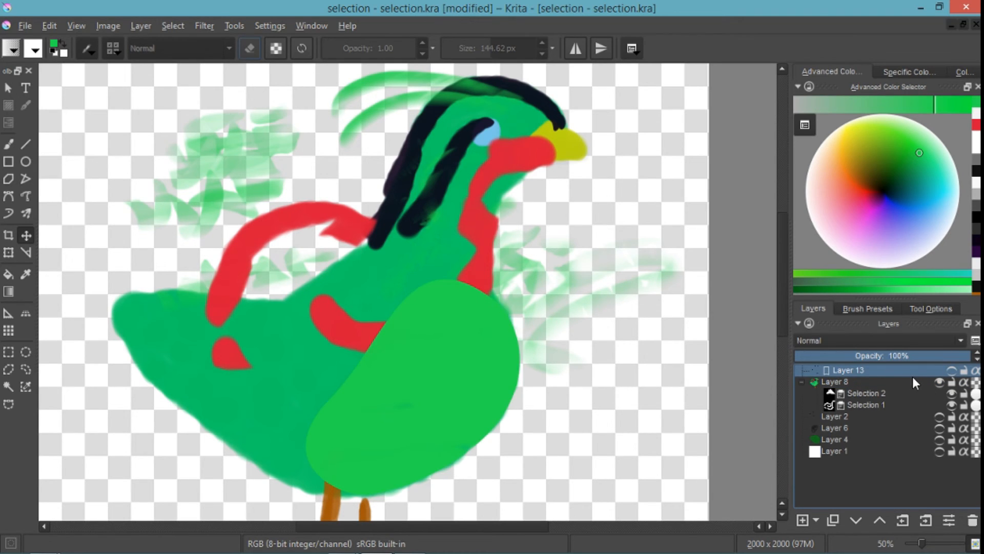
pyautogui.click(952, 370)
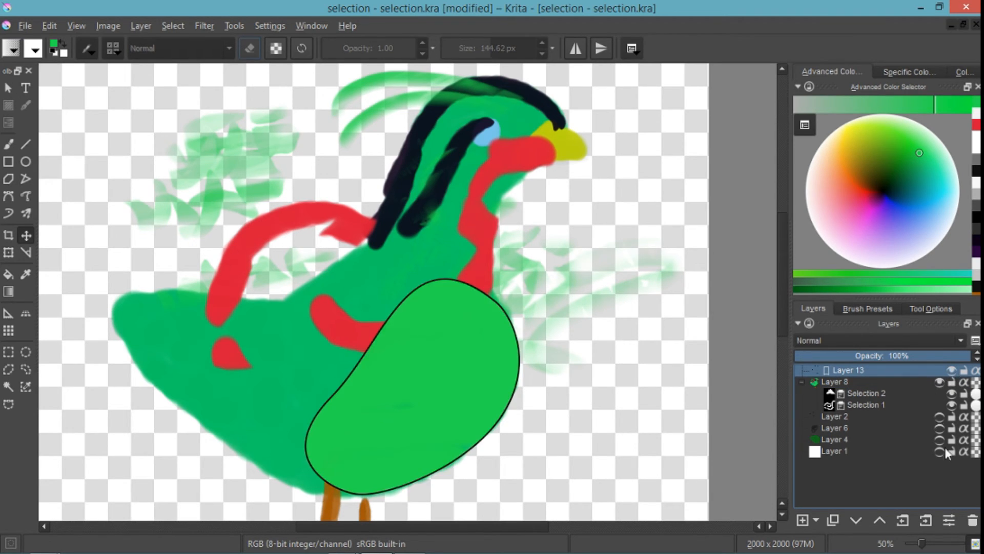
pyautogui.click(973, 520)
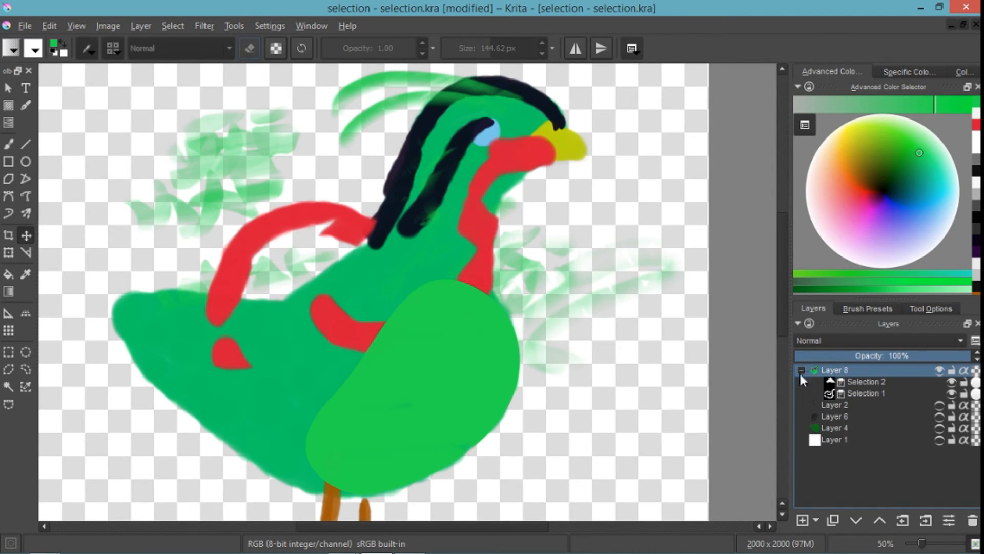
# - Draw a curvy freehand selection across the bright green breast on Layer 8 and convert it to a shape
pyautogui.click(29, 369)
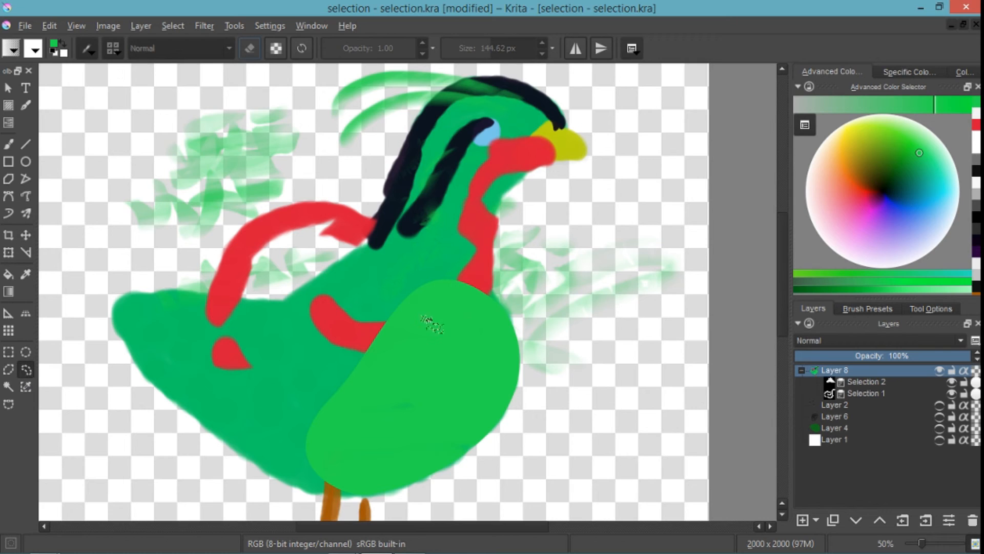
pyautogui.moveTo(443, 323)
pyautogui.mouseDown()
pyautogui.moveTo(393, 386)
pyautogui.moveTo(449, 384)
pyautogui.moveTo(522, 343)
pyautogui.moveTo(457, 332)
pyautogui.moveTo(469, 316)
pyautogui.moveTo(444, 323)
pyautogui.mouseUp()
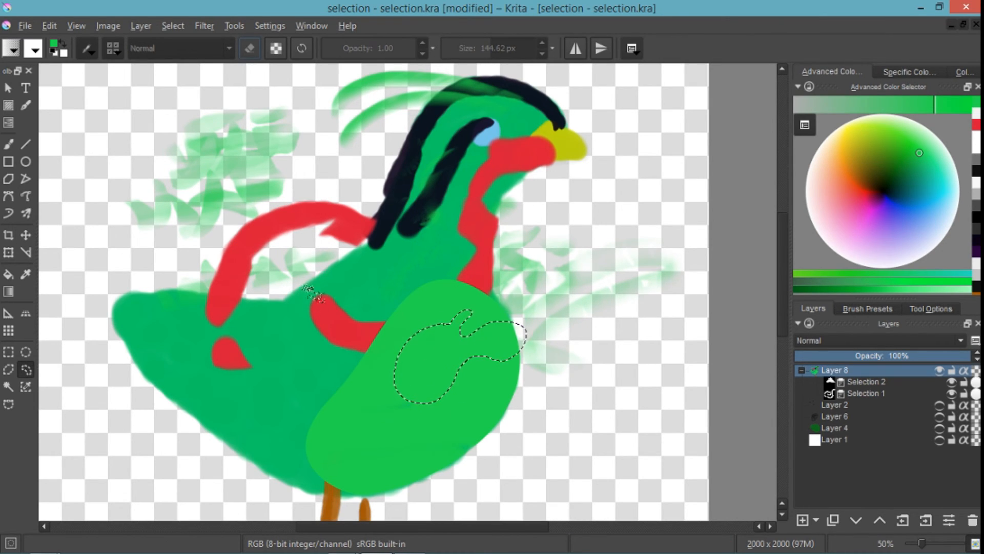
pyautogui.click(175, 26)
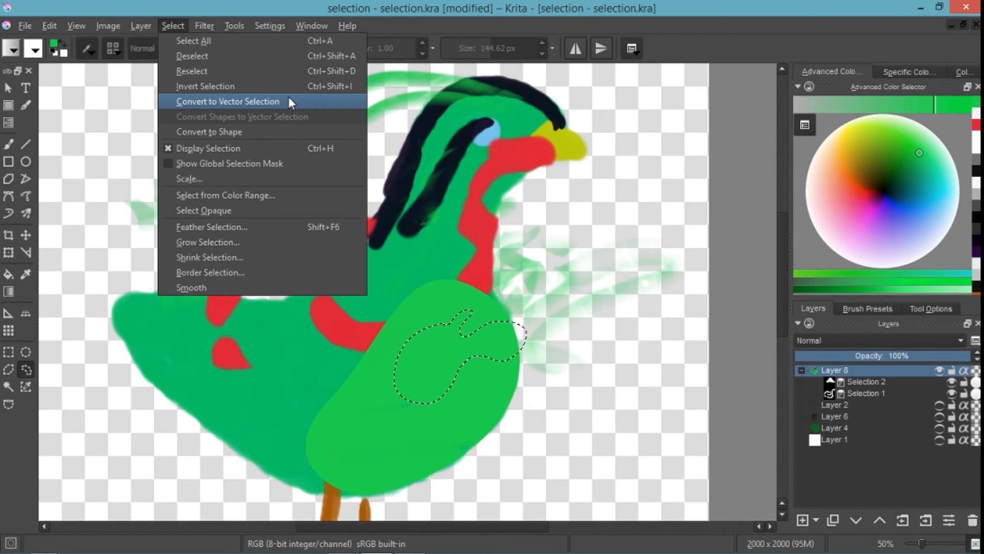
pyautogui.click(287, 133)
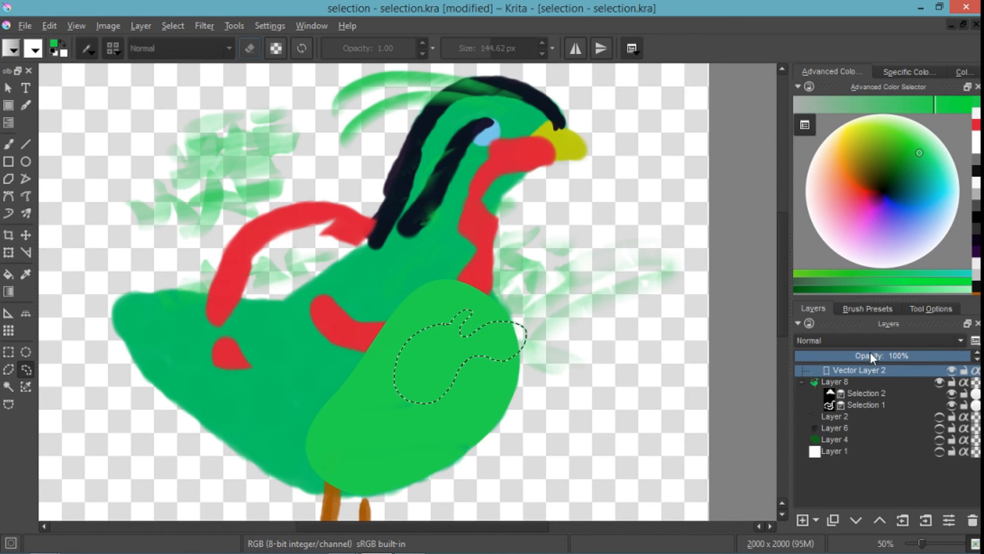
# - Hide Layer 8, clear the selection, move the new vector shape up and left, and rotate it roughly a quarter turn clockwise
pyautogui.click(939, 382)
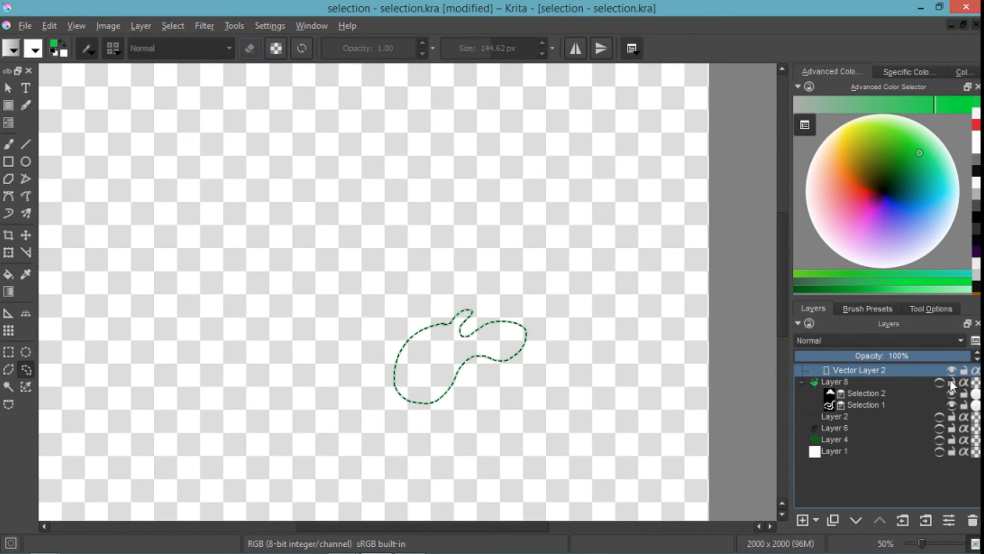
pyautogui.hotkey('ctrl', 'shift', 'a')
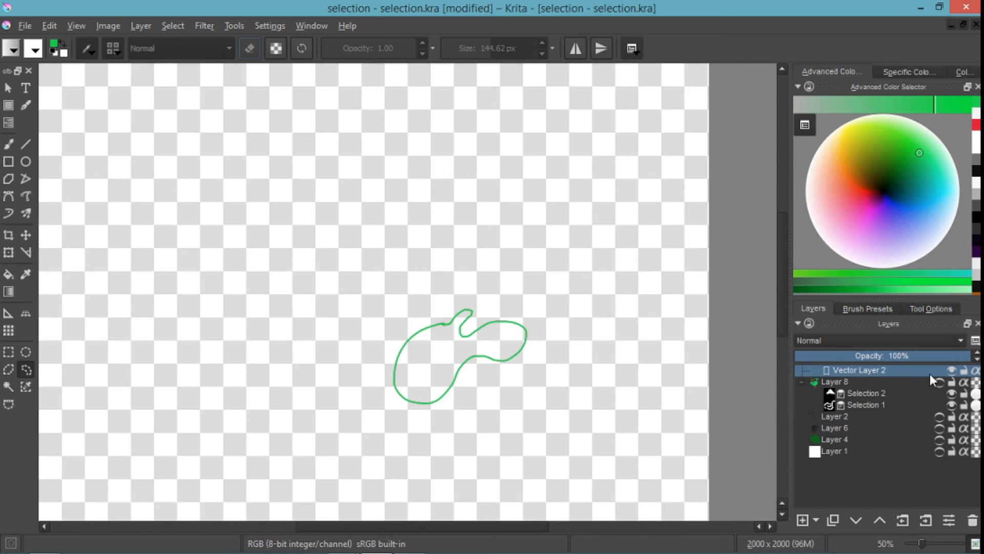
pyautogui.click(8, 88)
pyautogui.click(461, 315)
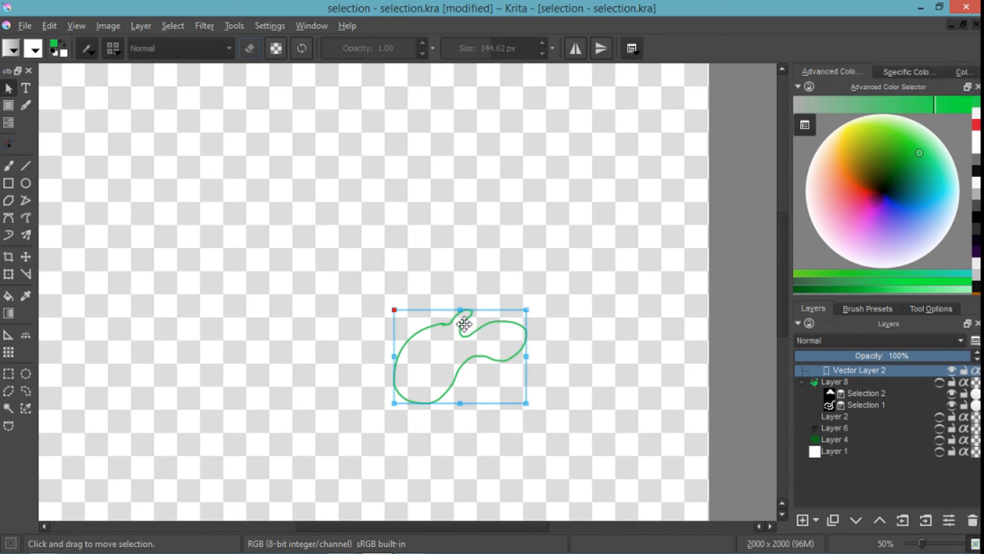
pyautogui.moveTo(465, 318); pyautogui.dragTo(396, 202)
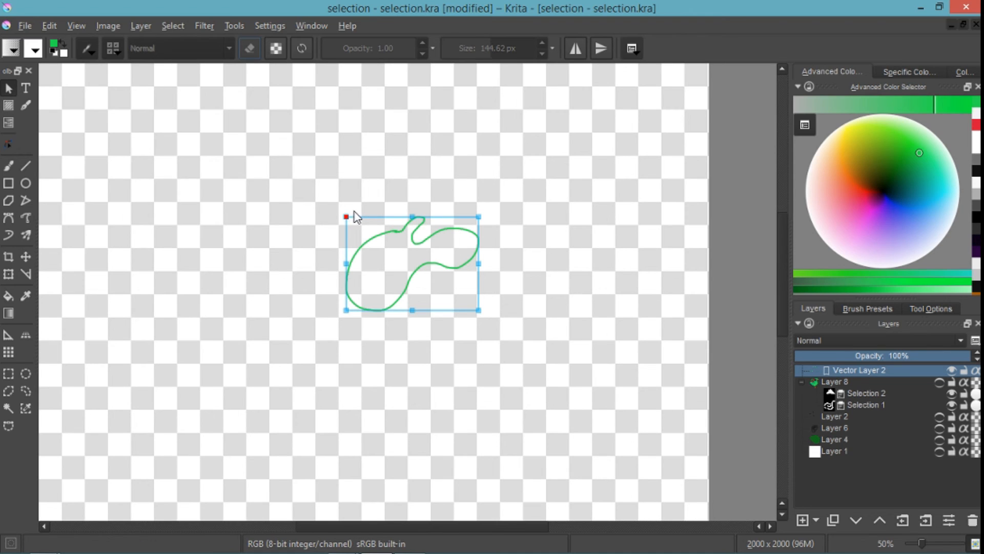
pyautogui.click(353, 214)
pyautogui.click(371, 244)
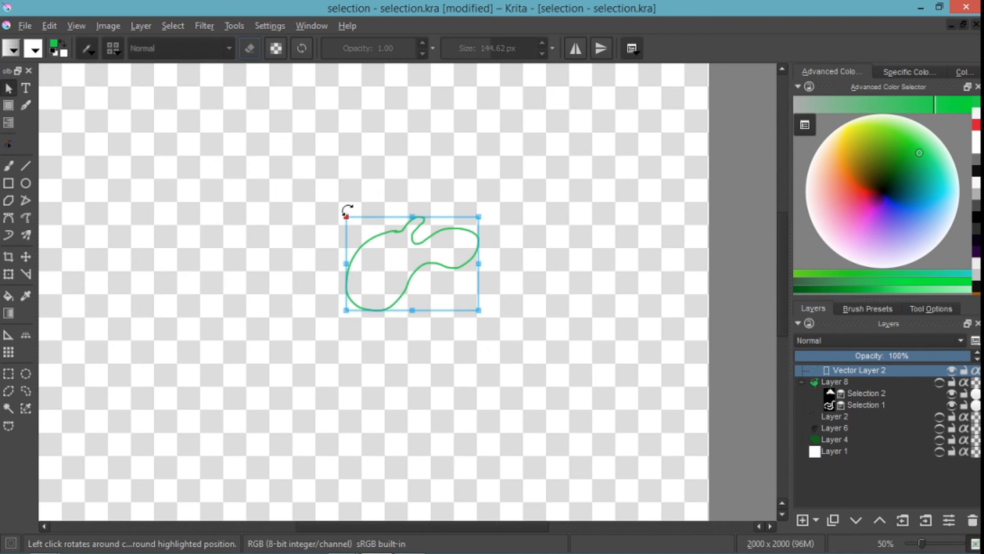
pyautogui.moveTo(345, 211); pyautogui.dragTo(451, 193)
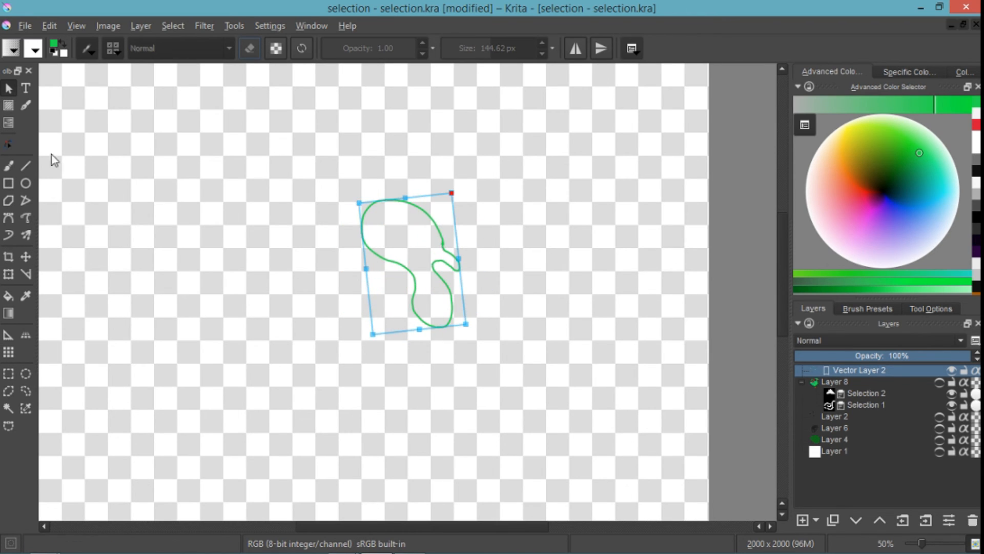
# - Try to pull single nodes of the shape's upper right curve outward with the Edit Shapes tool
pyautogui.click(8, 145)
pyautogui.click(441, 230)
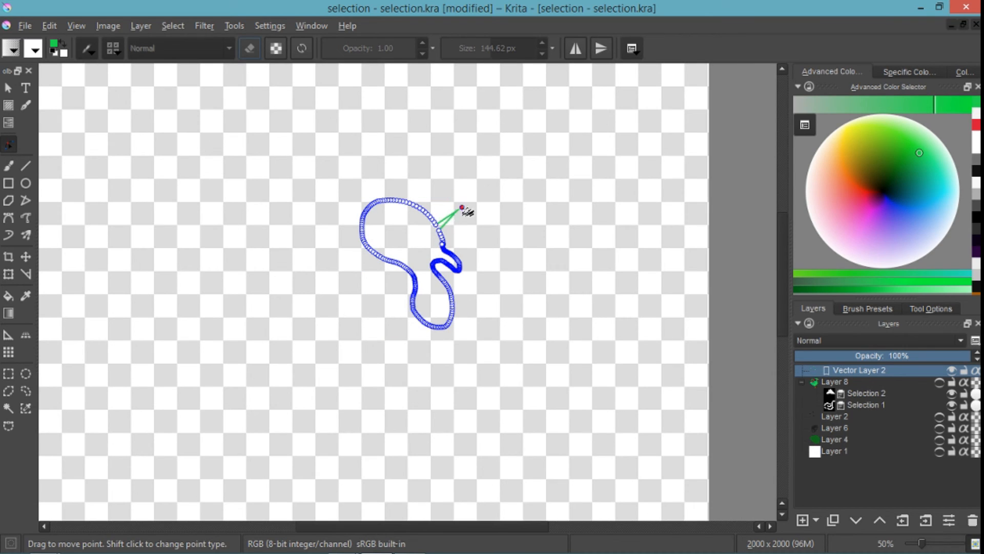
pyautogui.moveTo(462, 207); pyautogui.dragTo(488, 195)
pyautogui.moveTo(422, 212); pyautogui.dragTo(460, 238)
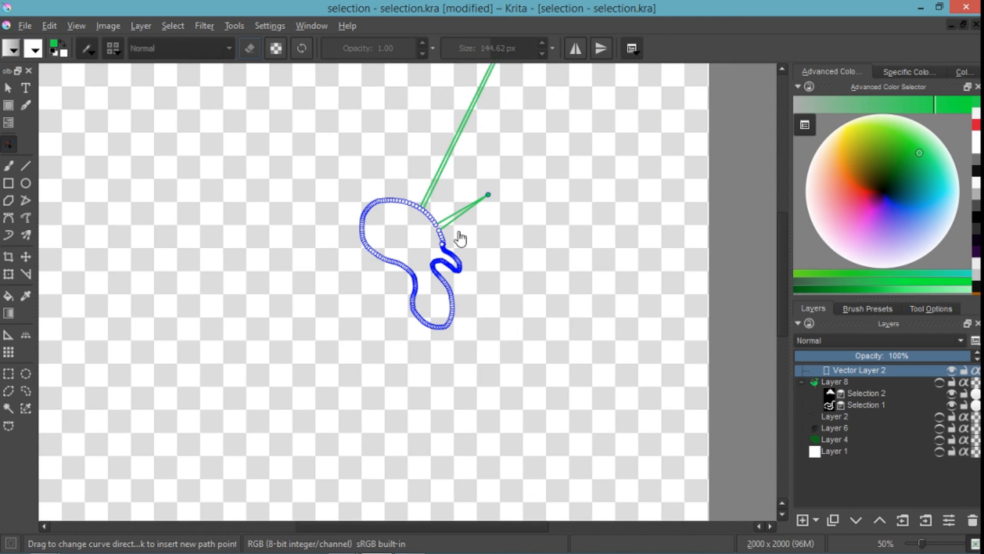
pyautogui.click(495, 244)
# - Select the nodes of the shape's upper lobe, move them up, and bend the connecting right segment outward
pyautogui.moveTo(360, 169); pyautogui.dragTo(443, 241)
pyautogui.moveTo(417, 207); pyautogui.dragTo(409, 162)
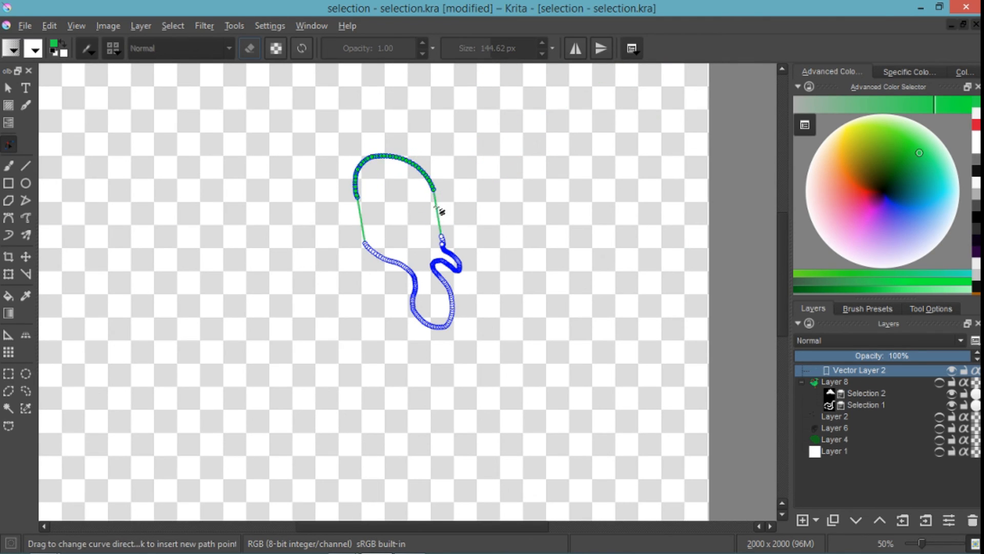
pyautogui.moveTo(440, 211)
pyautogui.mouseDown()
pyautogui.moveTo(448, 214)
pyautogui.moveTo(440, 227)
pyautogui.mouseUp()
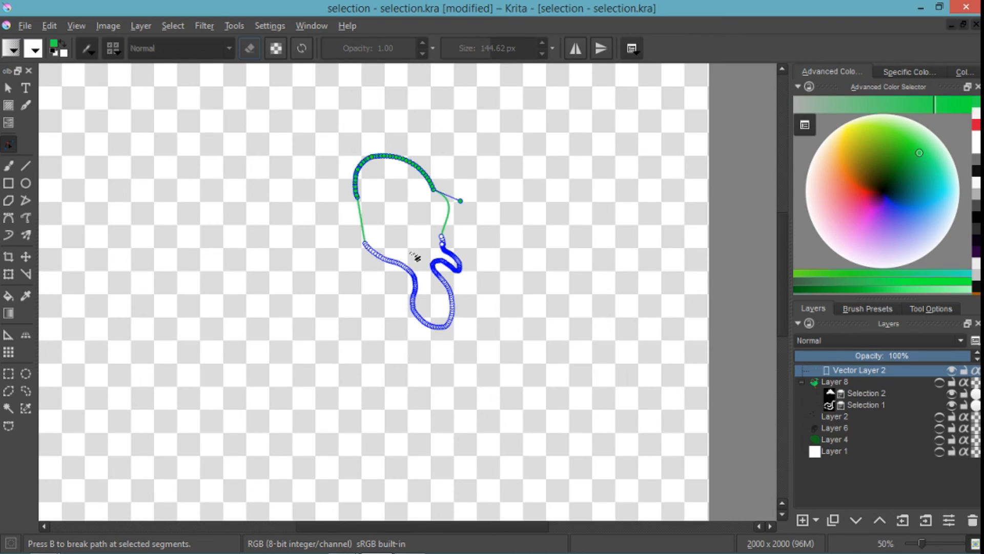
# - Select the nodes along the upper left curve of the vector shape and delete them
pyautogui.click(923, 308)
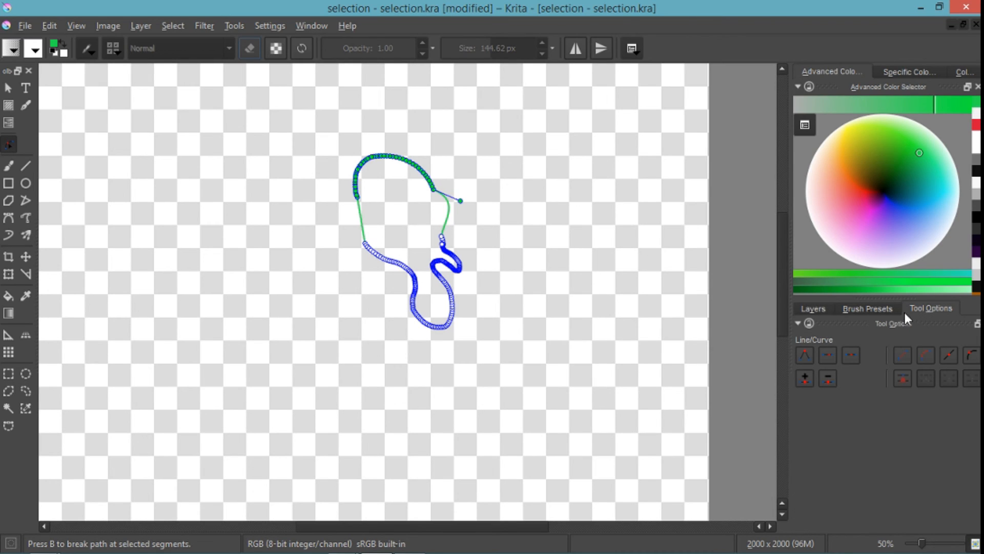
pyautogui.click(814, 309)
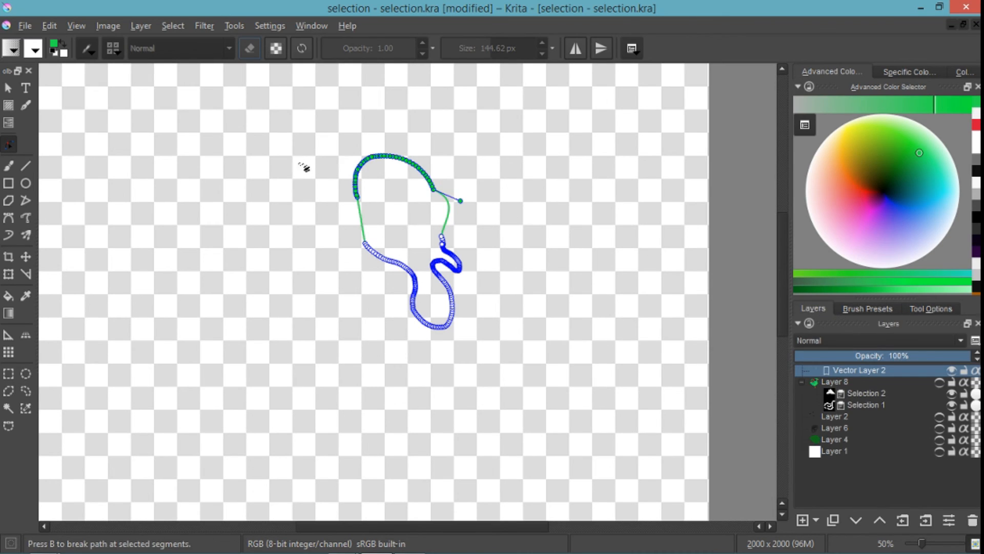
pyautogui.moveTo(299, 139); pyautogui.dragTo(354, 177)
pyautogui.press('Delete')
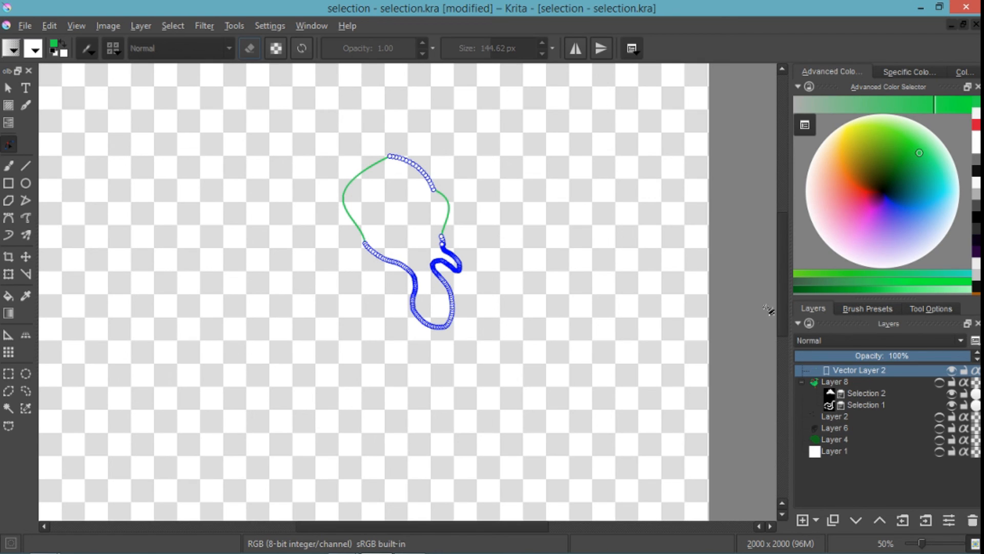
# - Hide Vector Layer 2, show the bird on Layer 8 and switch to the Brush tool
pyautogui.click(952, 370)
pyautogui.click(940, 383)
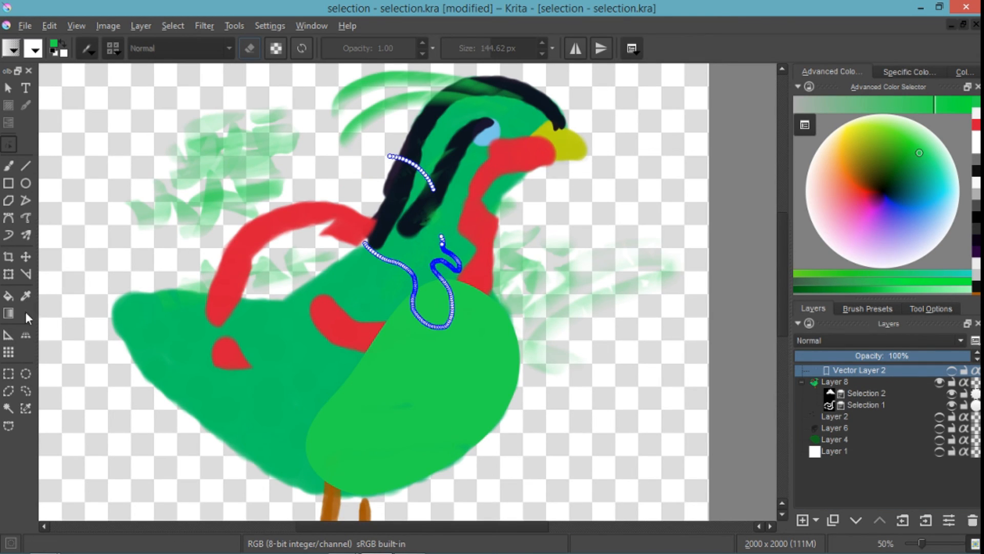
pyautogui.click(10, 165)
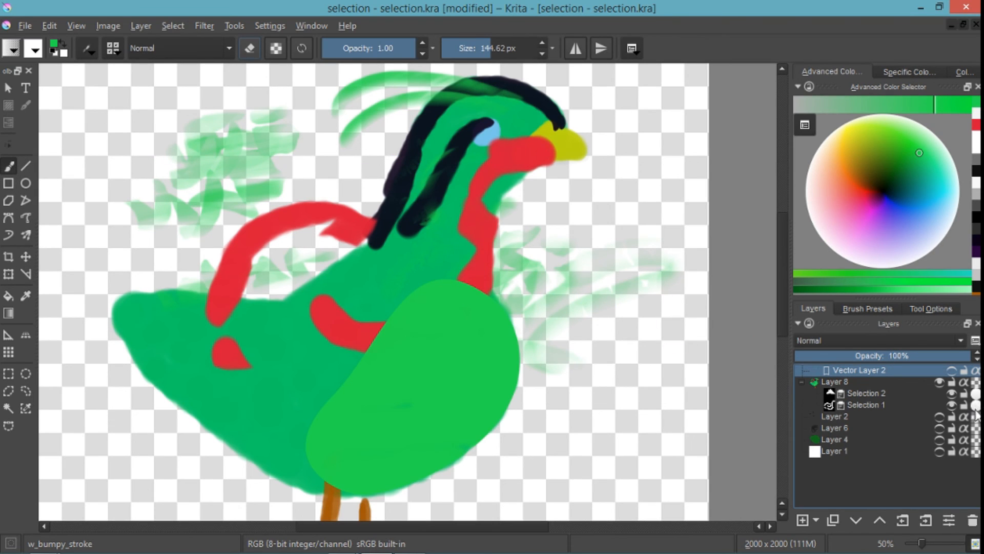
# - Make Layer 8 the active, visible layer and switch its local selection to the beak area in Selection 2
pyautogui.click(940, 383)
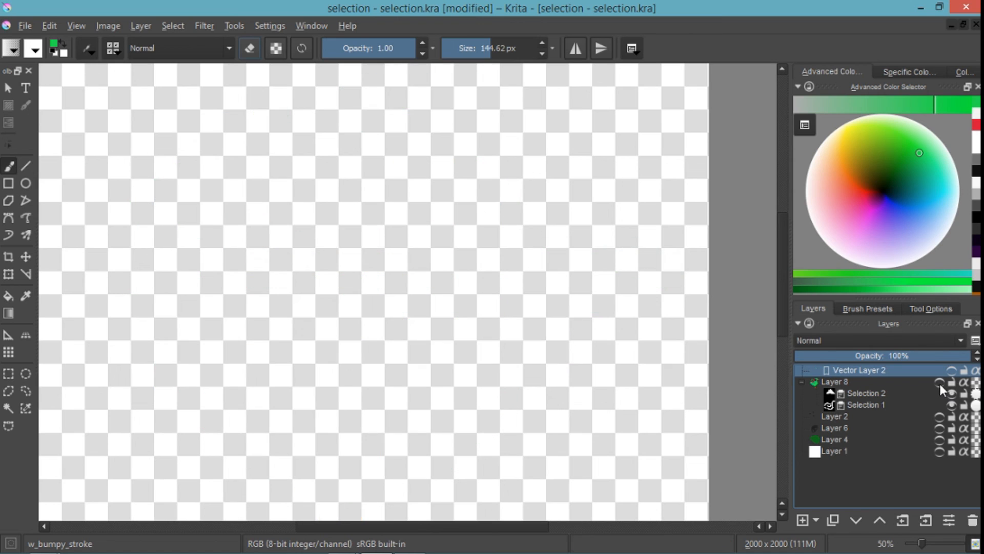
pyautogui.click(890, 382)
pyautogui.click(939, 383)
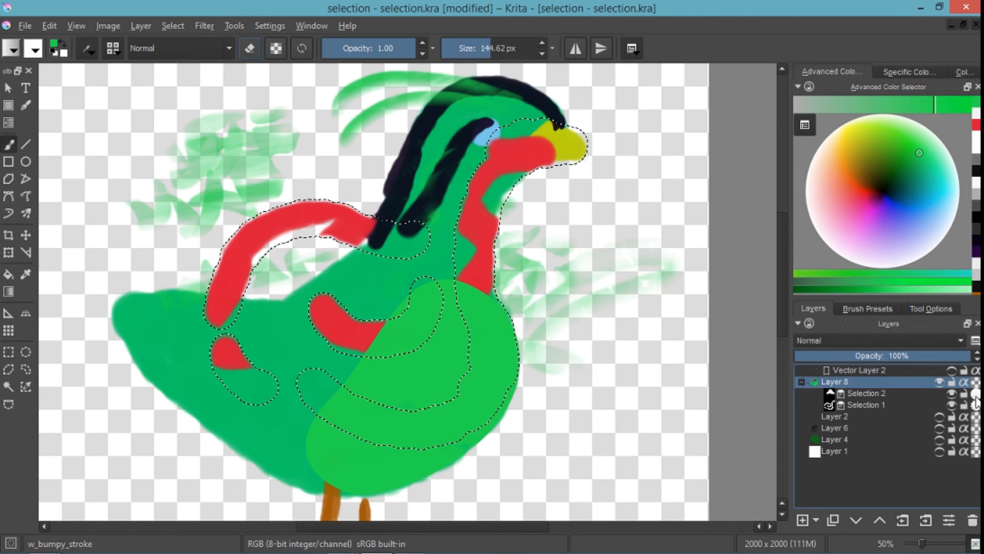
pyautogui.click(976, 394)
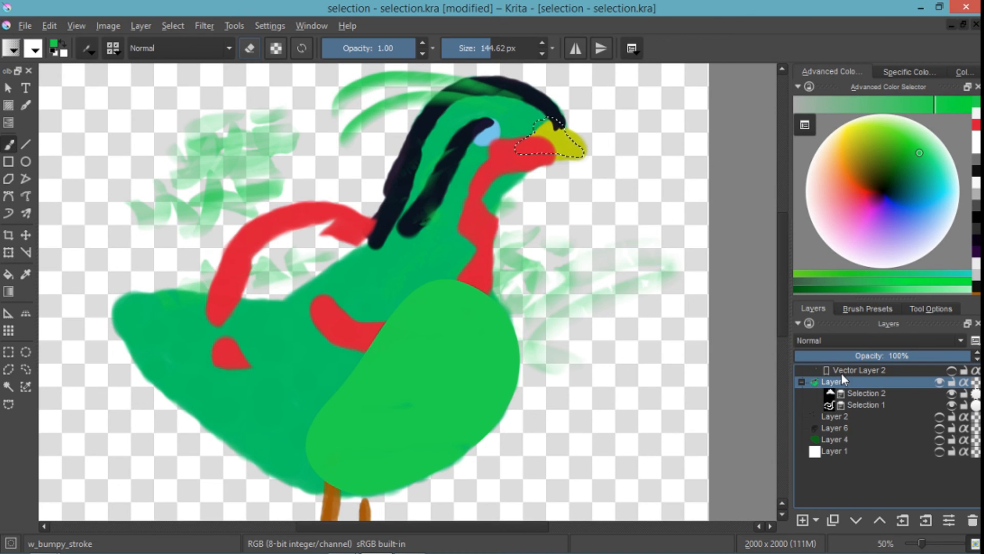
pyautogui.moveTo(841, 376)
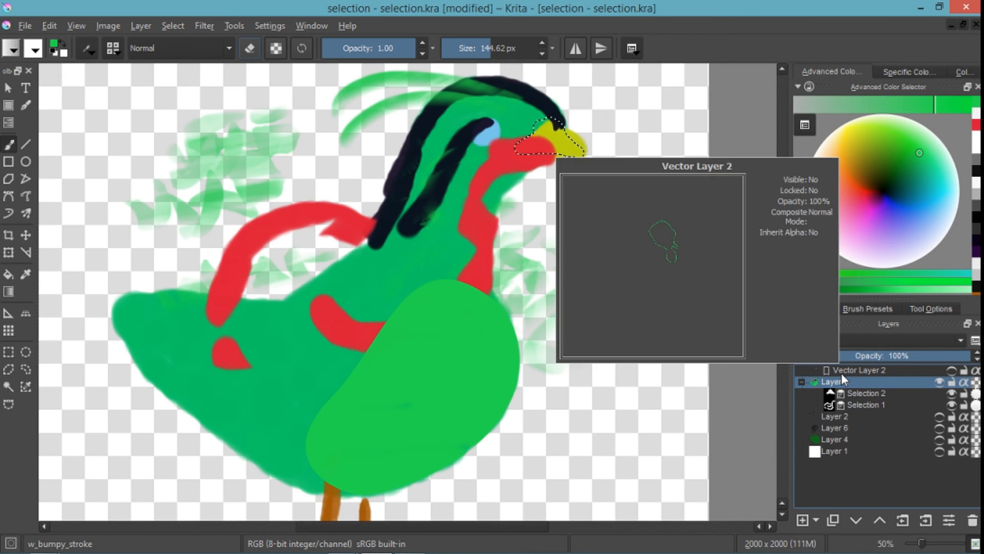